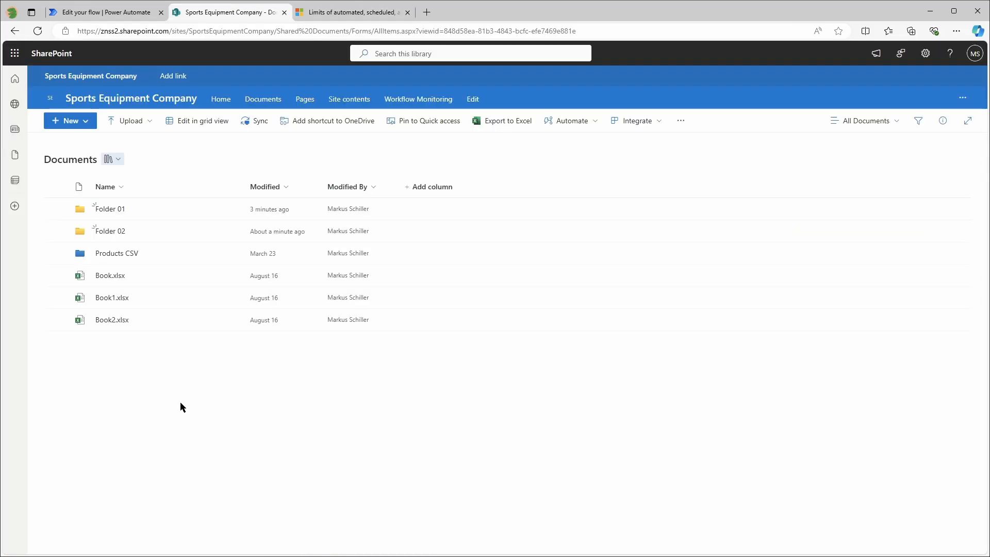
# - Look inside Folder 01 and its nested Folder 01, and return to the root of the Documents library
pyautogui.click(115, 210)
pyautogui.click(111, 208)
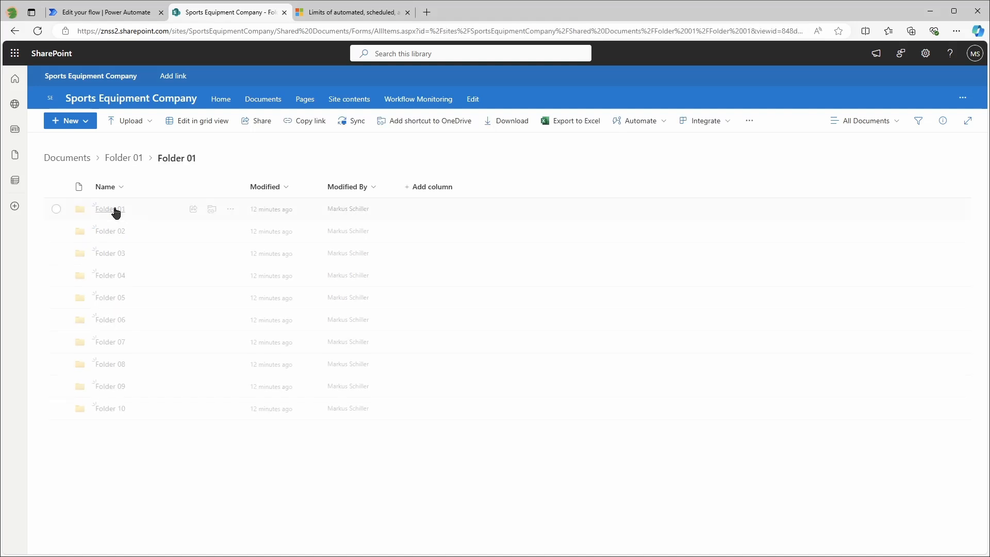
pyautogui.click(73, 161)
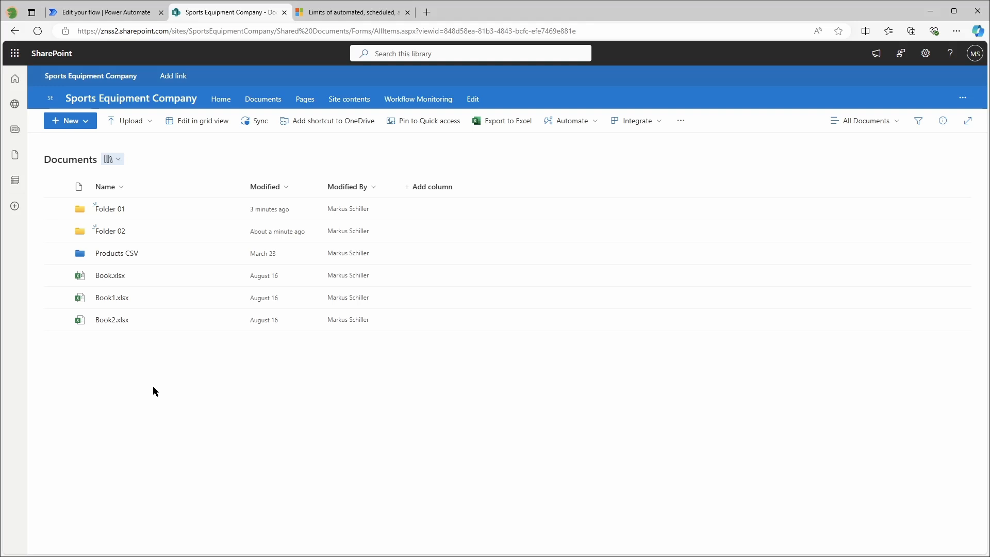
# - Switch to the Power Automate flow "delete empty folders v2" and add an Initialize variable action after the manual trigger
pyautogui.click(118, 15)
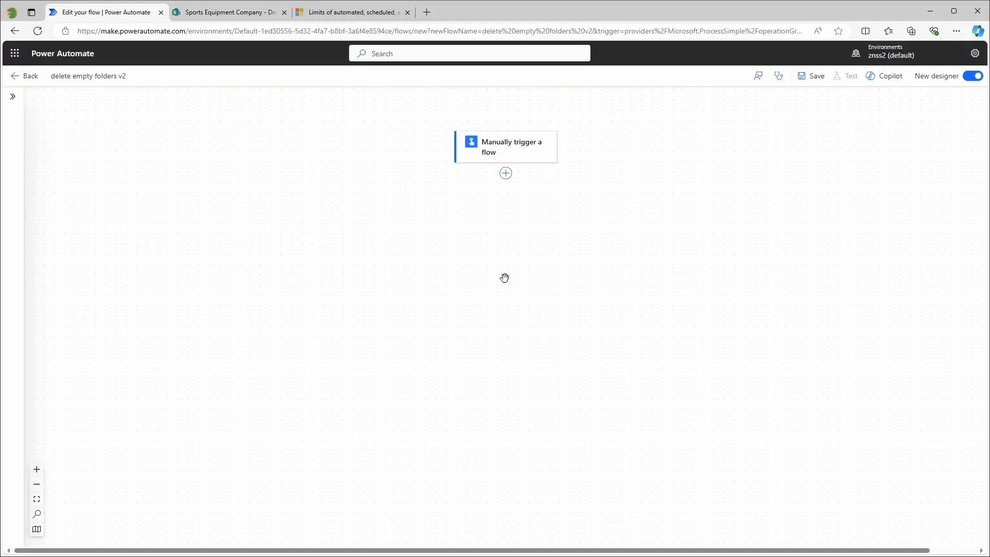
pyautogui.click(505, 175)
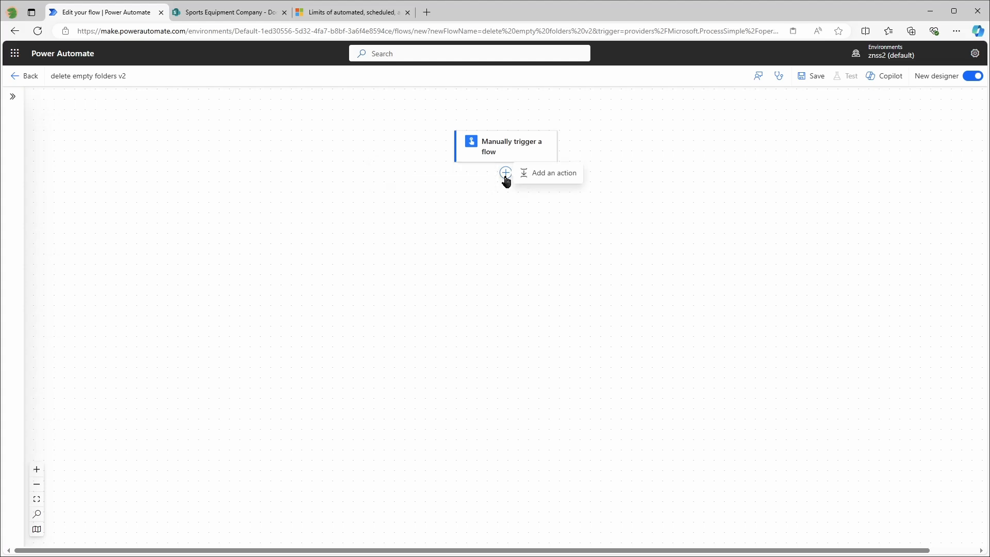
pyautogui.click(548, 174)
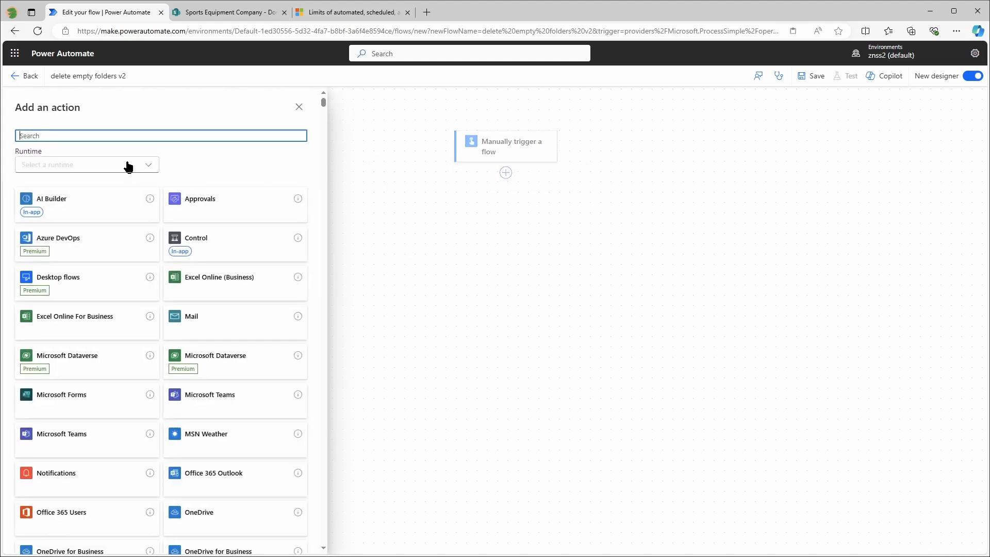
pyautogui.write('init')
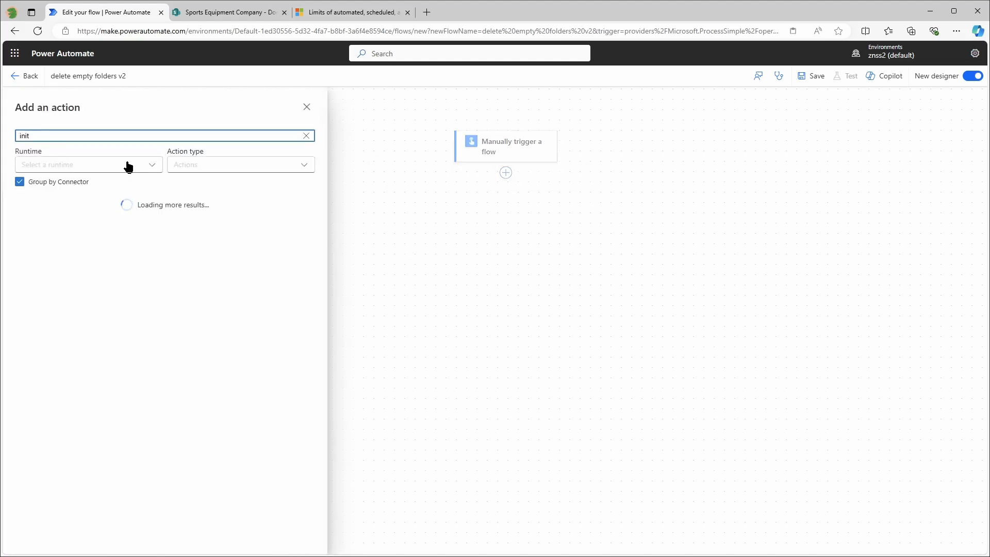
pyautogui.click(52, 411)
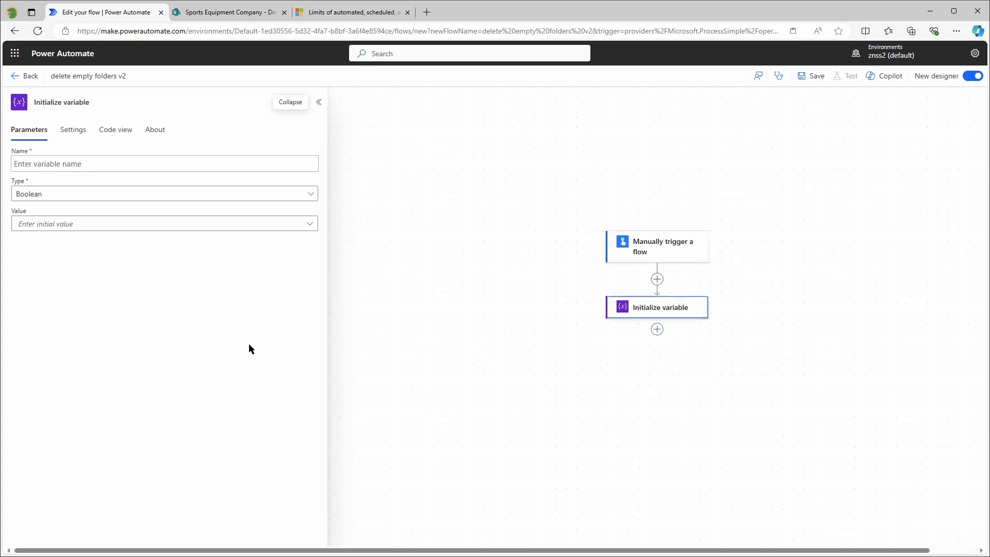
# - Name the new variable allFolders and set its type to Array
pyautogui.click(64, 164)
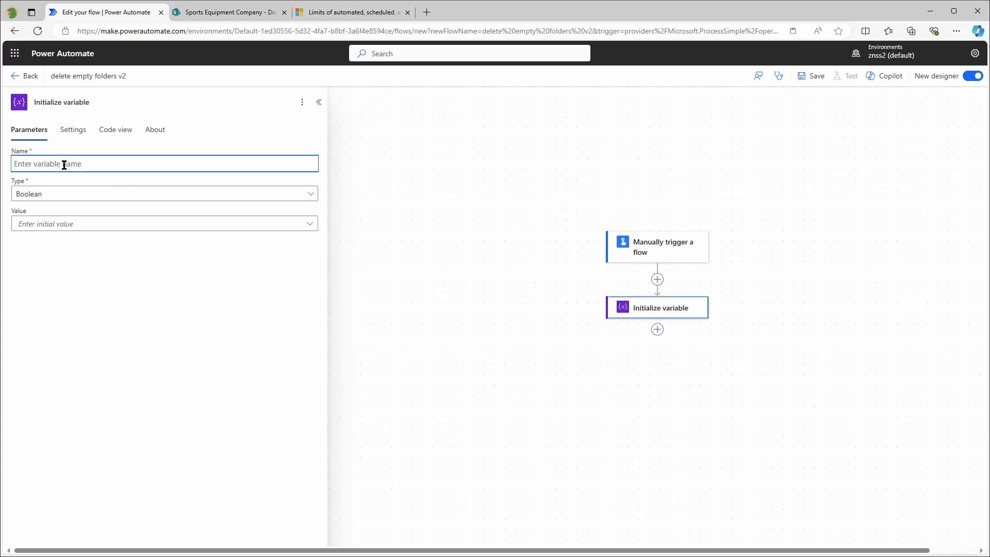
pyautogui.write('allFolders')
pyautogui.press('Tab')
pyautogui.click(55, 195)
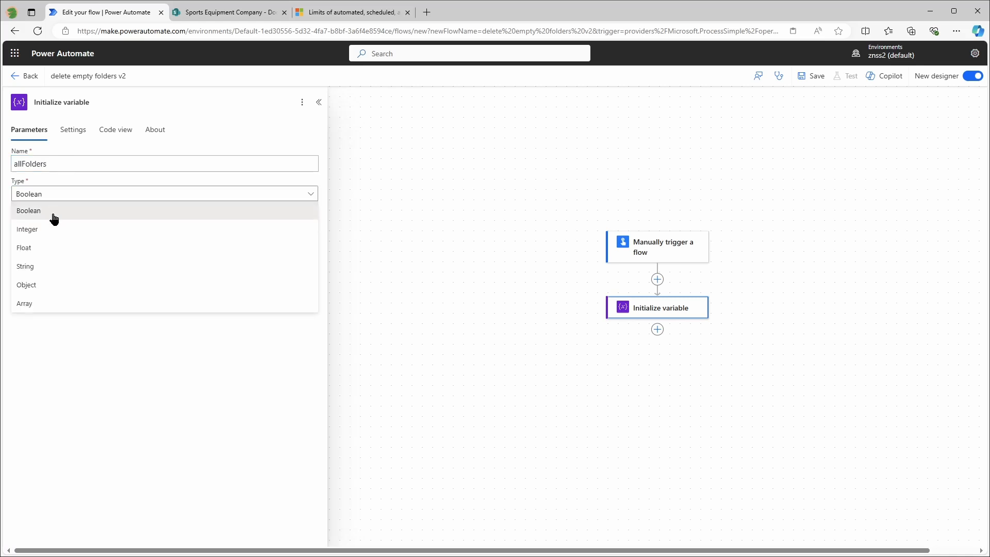
pyautogui.click(38, 304)
# - Rename the action as "Initialize variable - allFolders"
pyautogui.click(129, 104)
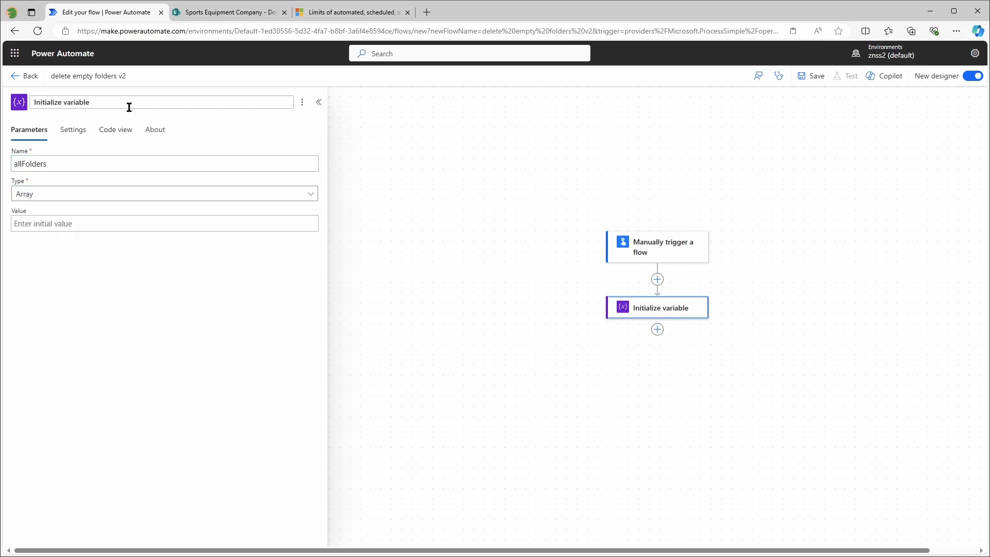
pyautogui.write('- allFolders')
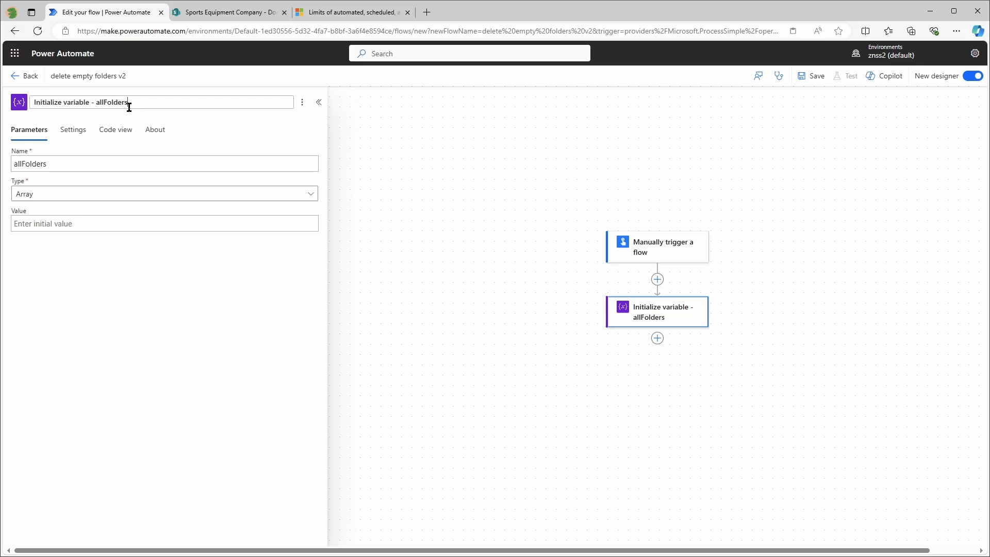
pyautogui.click(330, 275)
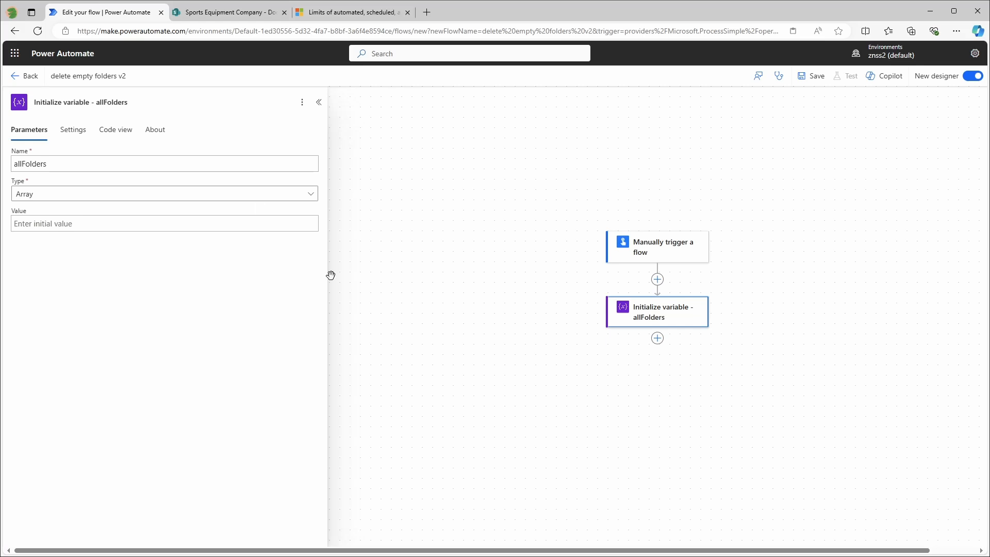
# - Copy the allFolders variable action and paste the copy directly below it in the flow
pyautogui.rightClick(640, 316)
pyautogui.click(665, 342)
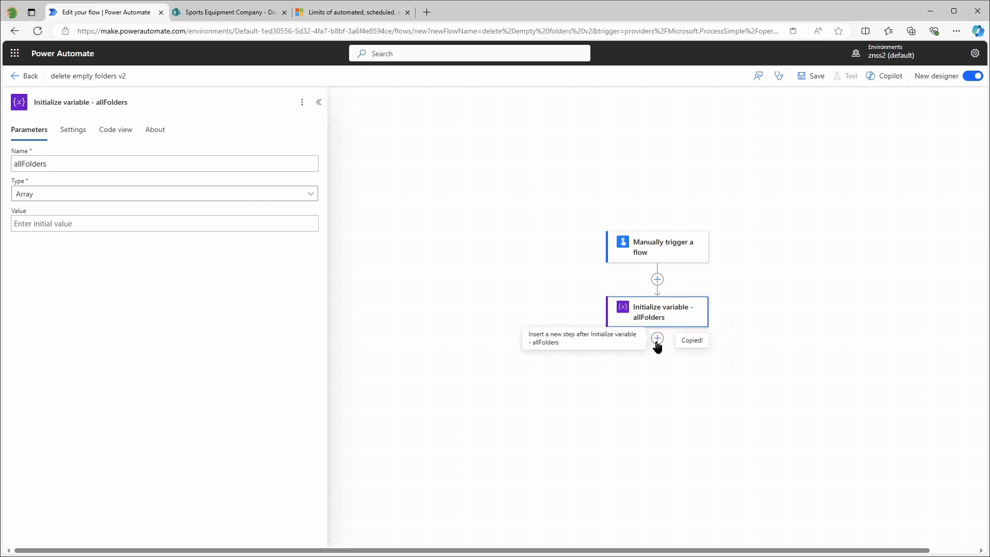
pyautogui.click(657, 339)
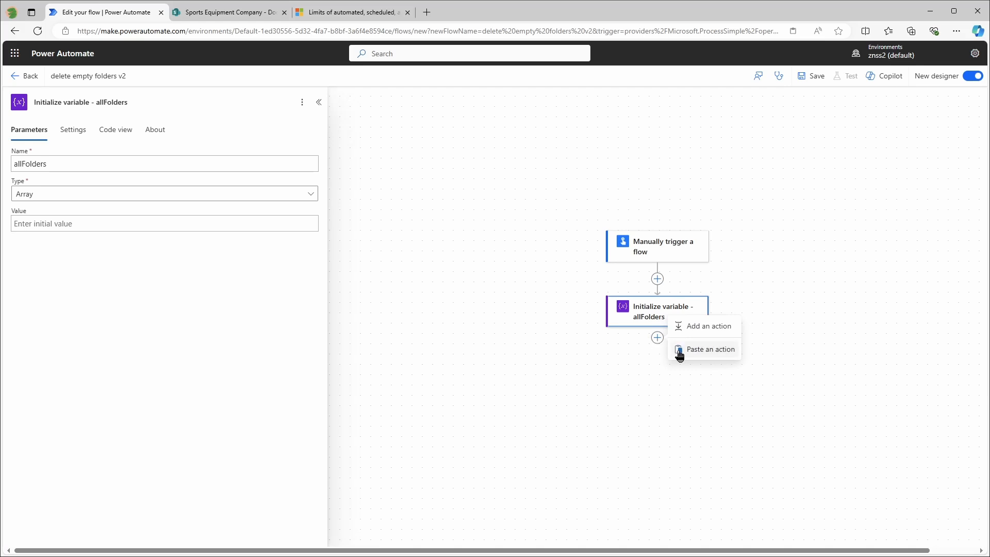
pyautogui.click(677, 347)
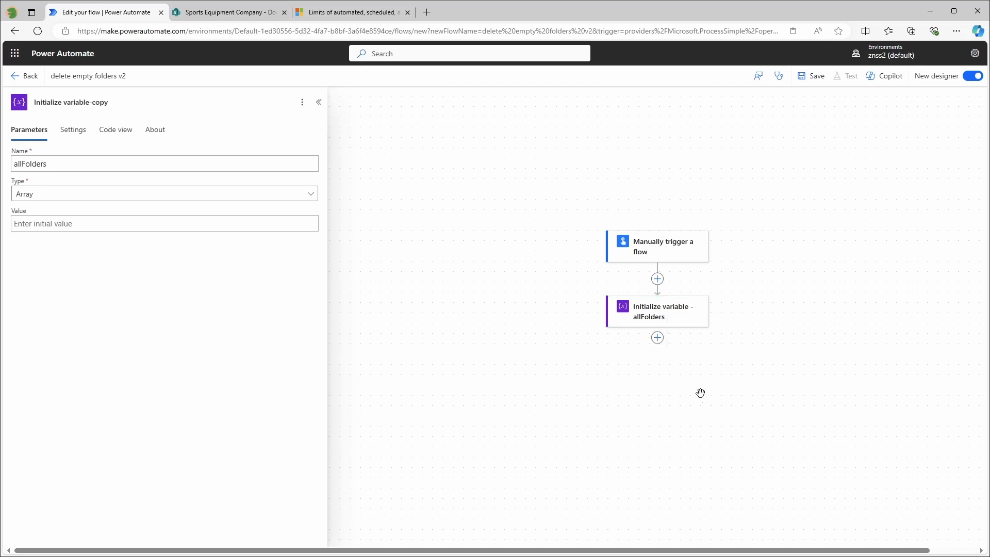
# - Rename the pasted action as "Initialize variable - itemId"
pyautogui.click(136, 102)
pyautogui.press('BackSpace')
pyautogui.press('BackSpace')
pyautogui.press('BackSpace')
pyautogui.press('BackSpace')
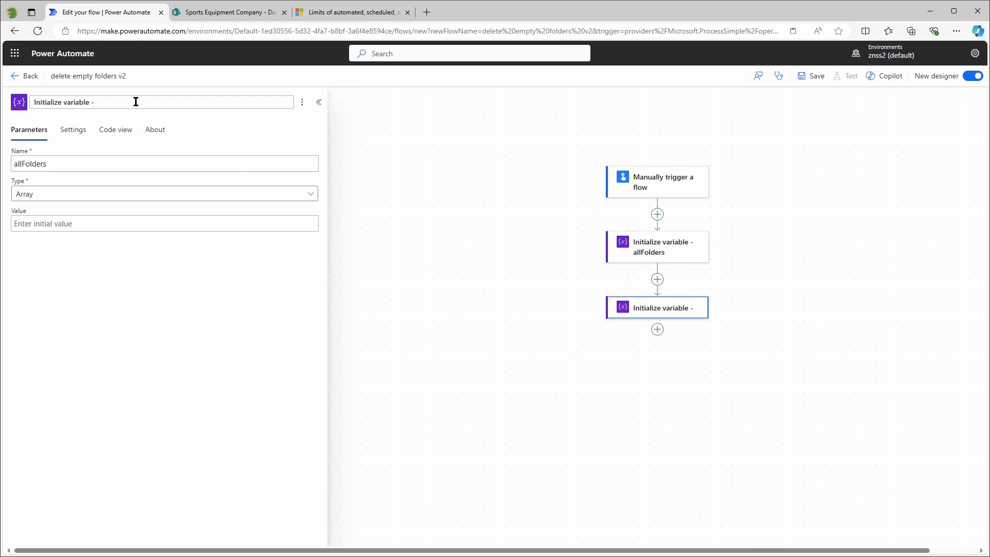
pyautogui.write('itemId')
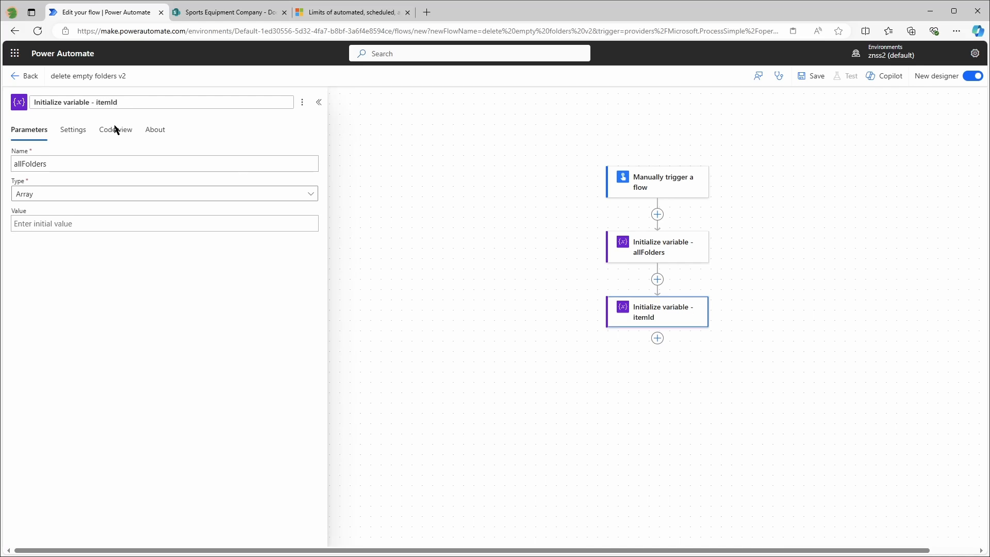
# - Change the copied action's variable name to itemId and its type to Integer
pyautogui.click(82, 158)
pyautogui.hotkey('ctrl', 'a')
pyautogui.write('itemId')
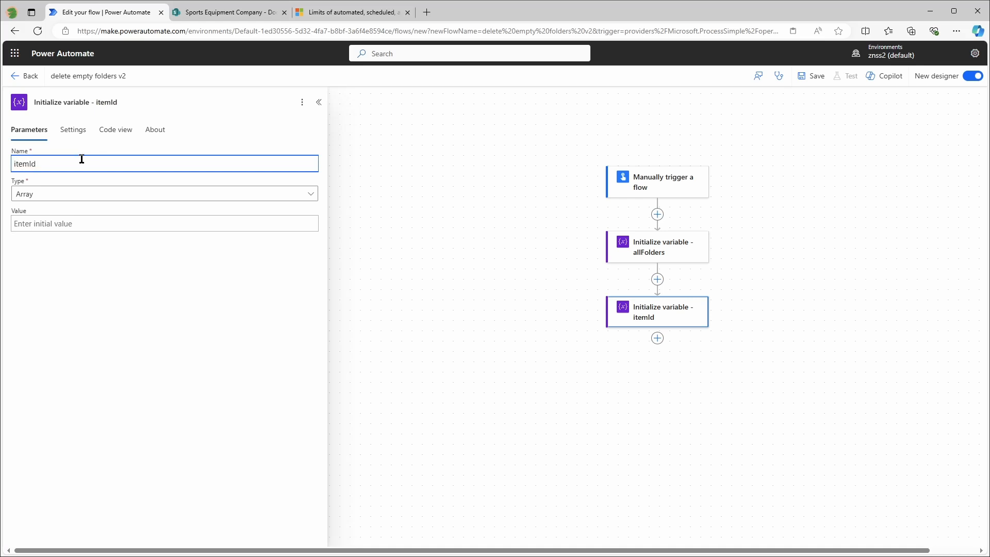
pyautogui.click(62, 196)
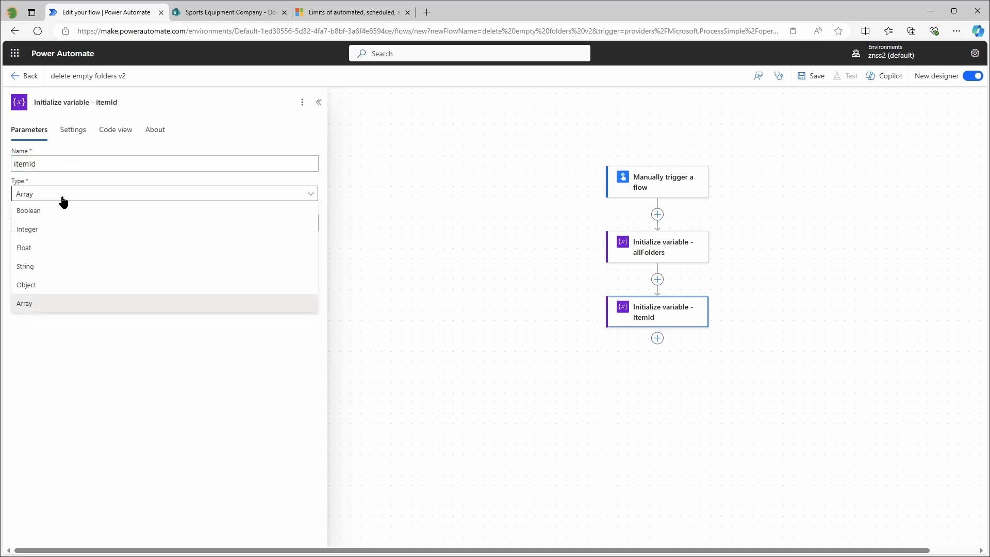
pyautogui.click(51, 230)
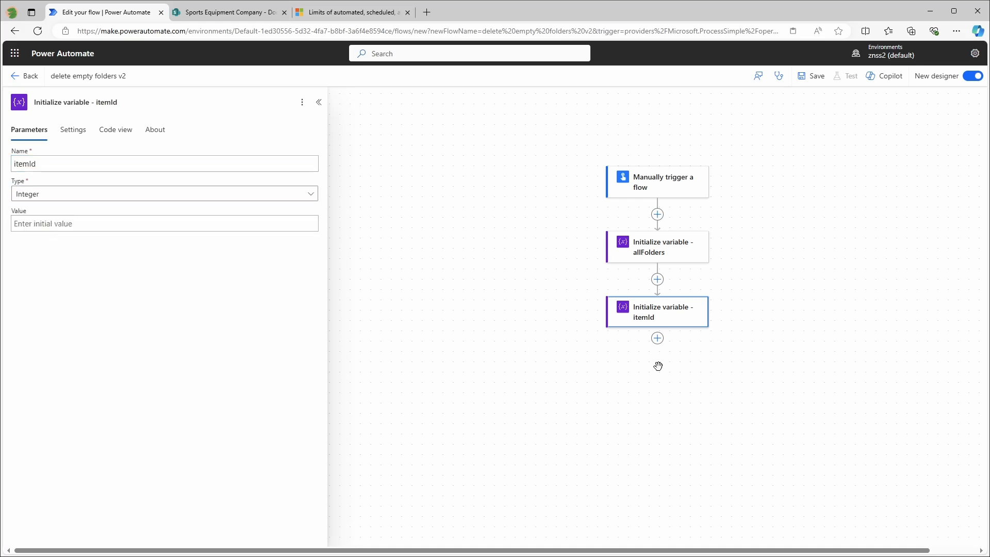
# - Paste another copy of the variable action below the itemId one and rename it "Initialize variable - breakLoop"
pyautogui.click(658, 339)
pyautogui.click(691, 348)
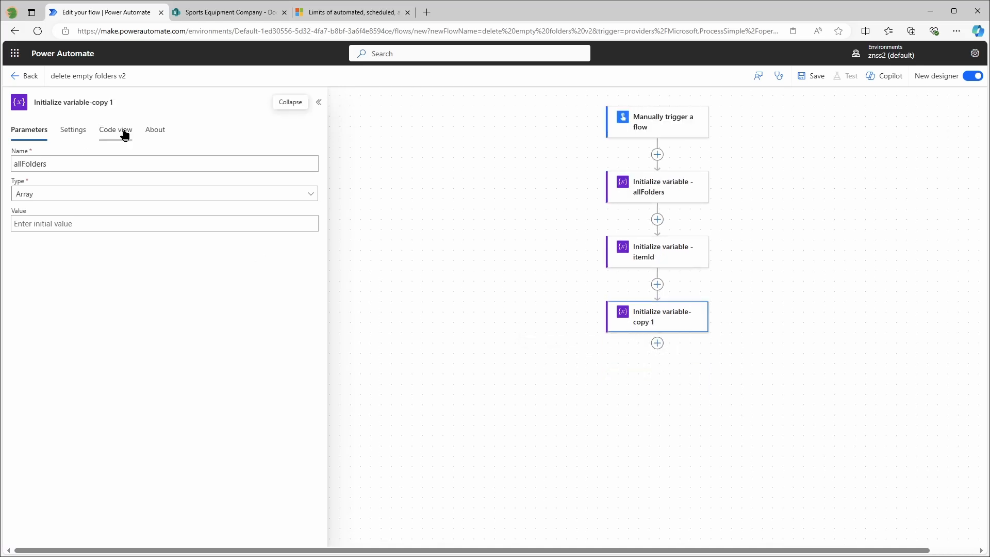
pyautogui.click(137, 101)
pyautogui.press('BackSpace')
pyautogui.press('BackSpace')
pyautogui.press('BackSpace')
pyautogui.press('BackSpace')
pyautogui.press('BackSpace')
pyautogui.press('BackSpace')
pyautogui.press('BackSpace')
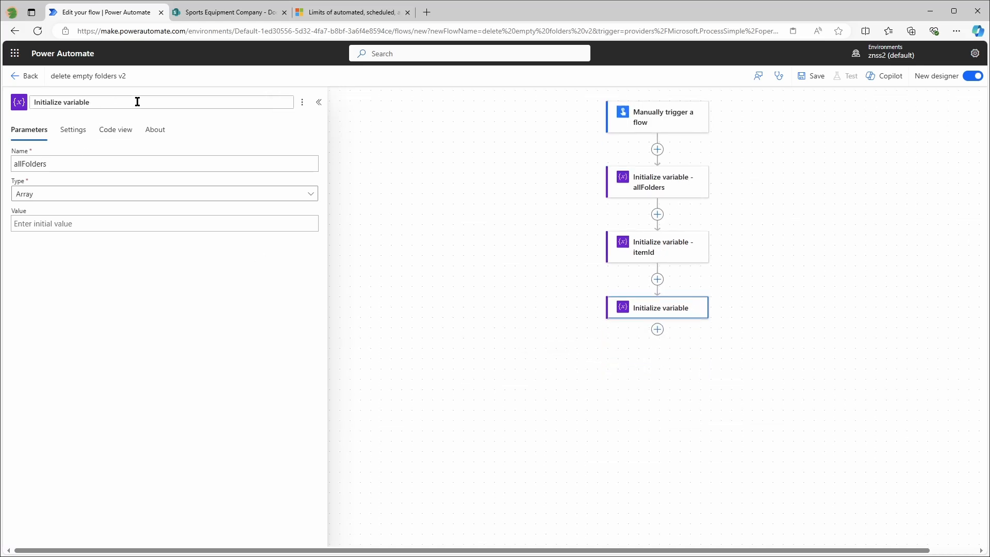
pyautogui.write('- breakL')
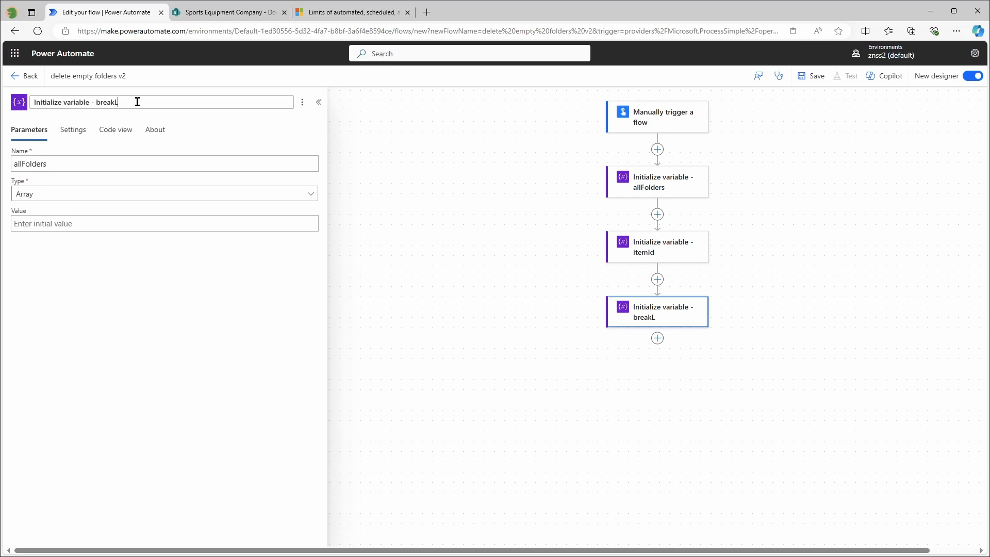
pyautogui.write('oop')
pyautogui.press('Return')
# - Name the third variable breakLoop, with type Boolean and initial value false
pyautogui.click(97, 163)
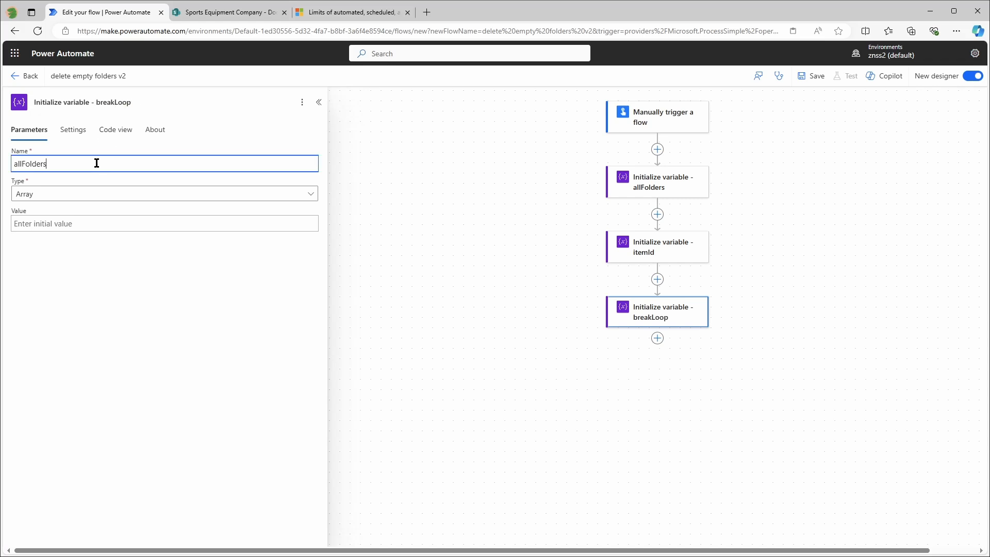
pyautogui.hotkey('ctrl', 'a')
pyautogui.write('breakLoop')
pyautogui.press('Tab')
pyautogui.click(84, 194)
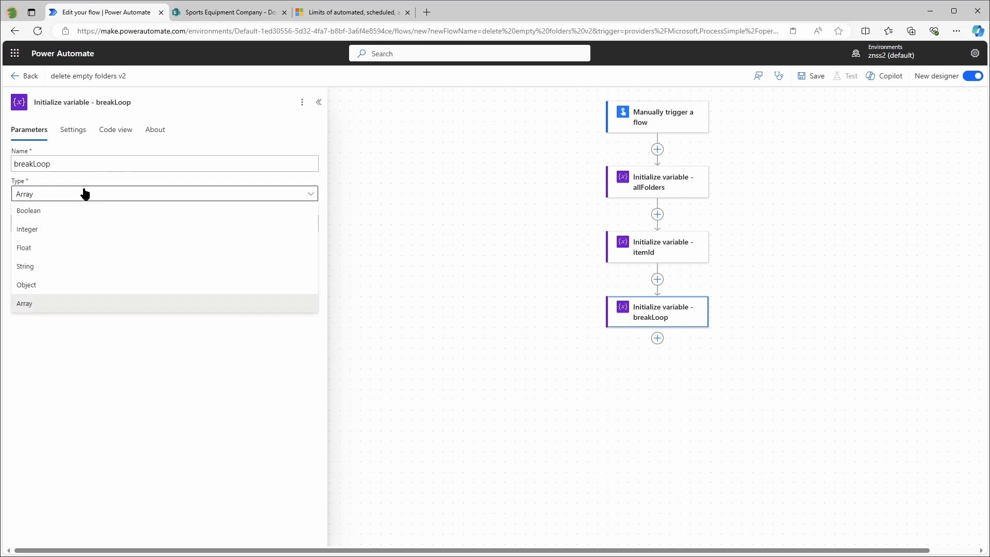
pyautogui.click(44, 214)
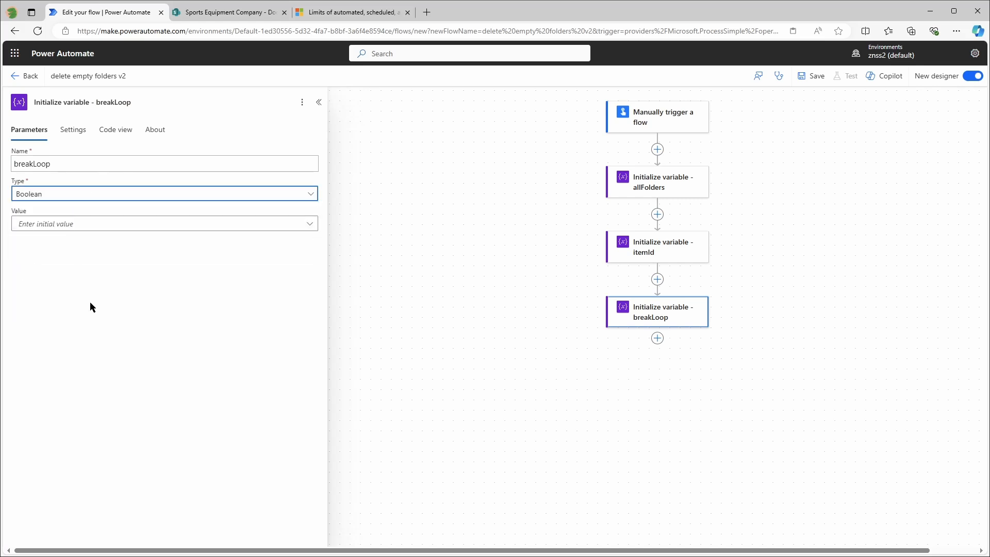
pyautogui.click(60, 226)
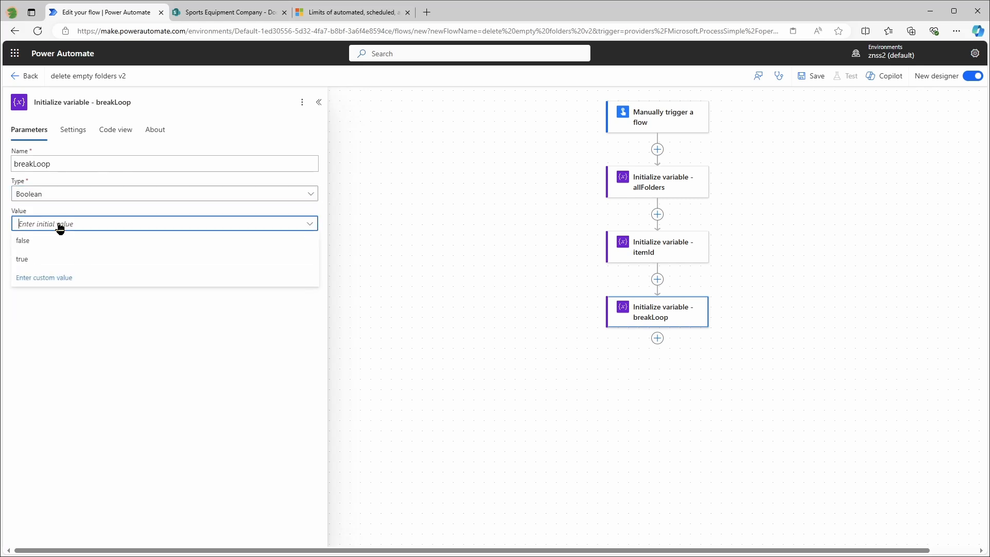
pyautogui.click(55, 240)
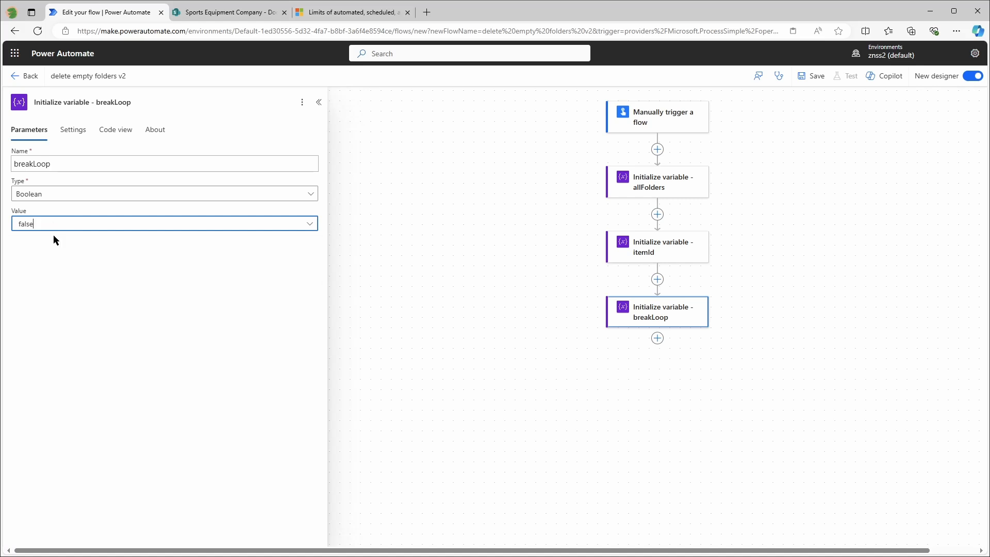
# - Add a Do until control after the breakLoop variable action
pyautogui.scroll(-3, 608, 311)
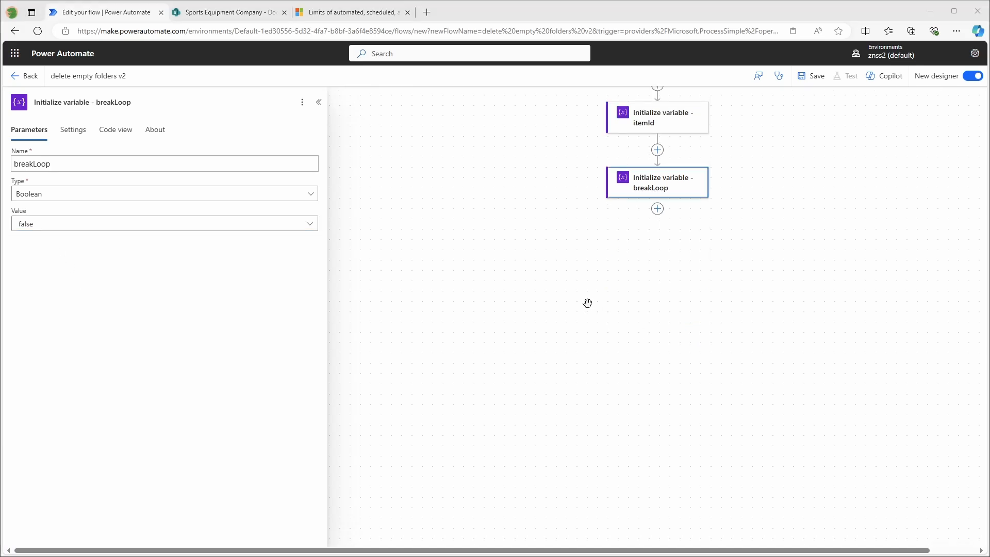
pyautogui.click(655, 210)
pyautogui.click(693, 198)
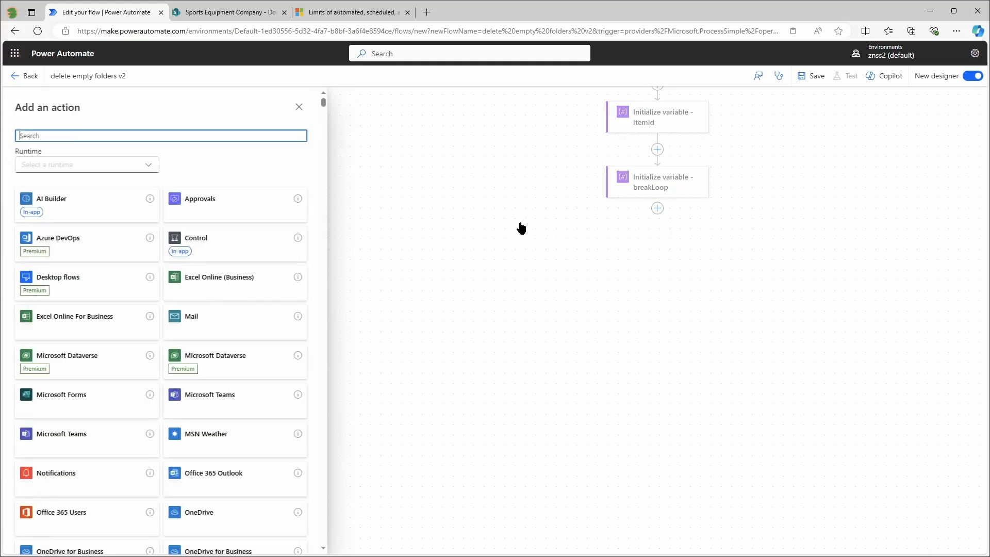
pyautogui.click(225, 250)
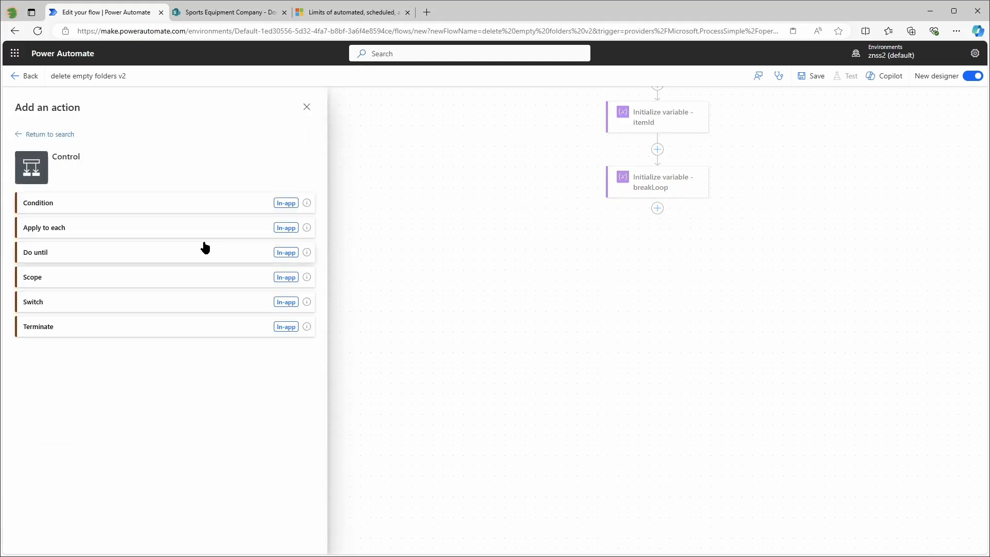
pyautogui.click(55, 256)
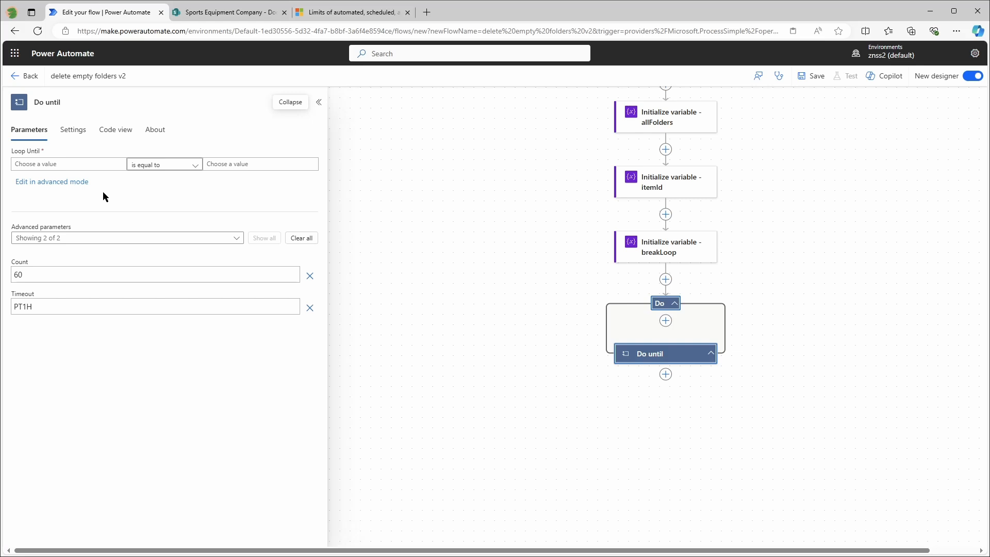
# - Set the Do until loop condition to the breakLoop variable is equal to the expression true
pyautogui.click(117, 164)
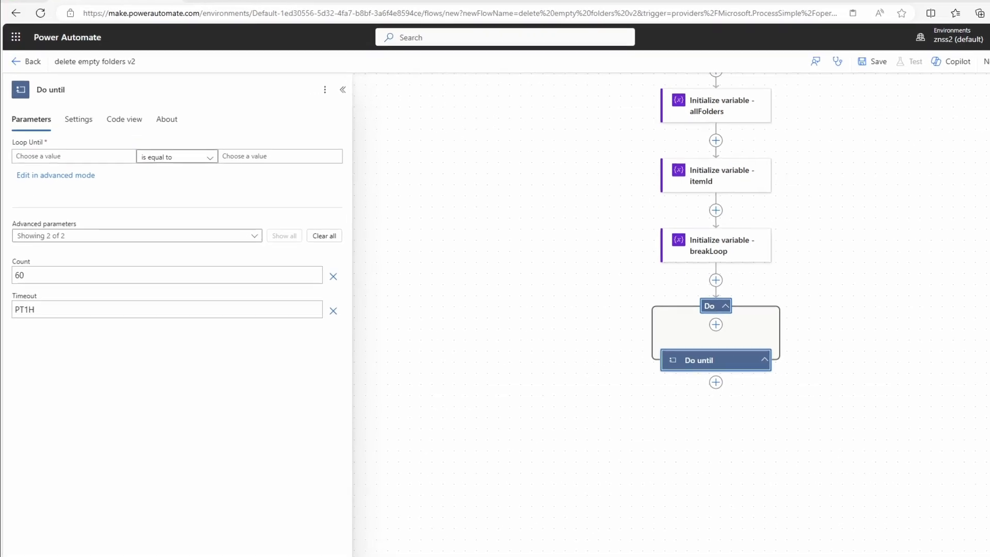
pyautogui.click(56, 119)
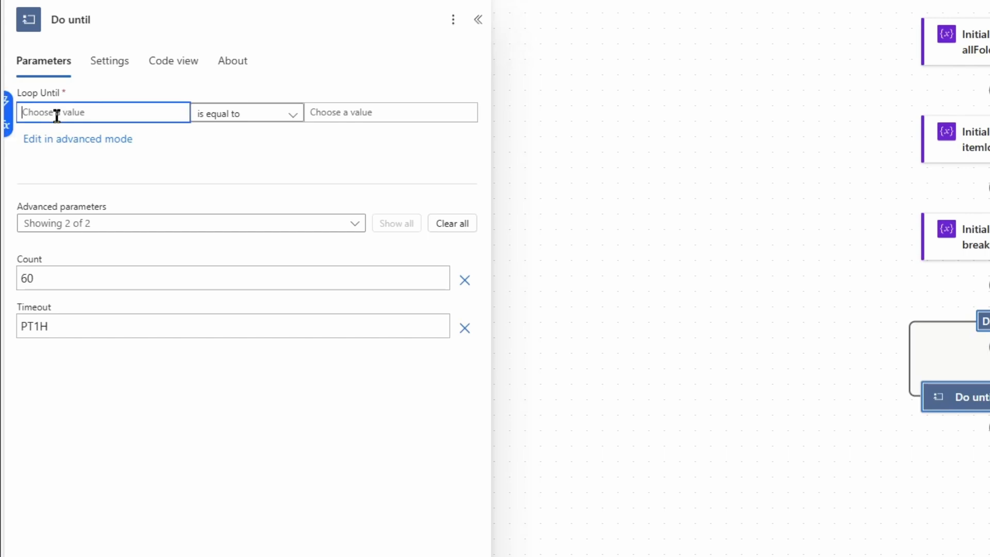
pyautogui.click(10, 109)
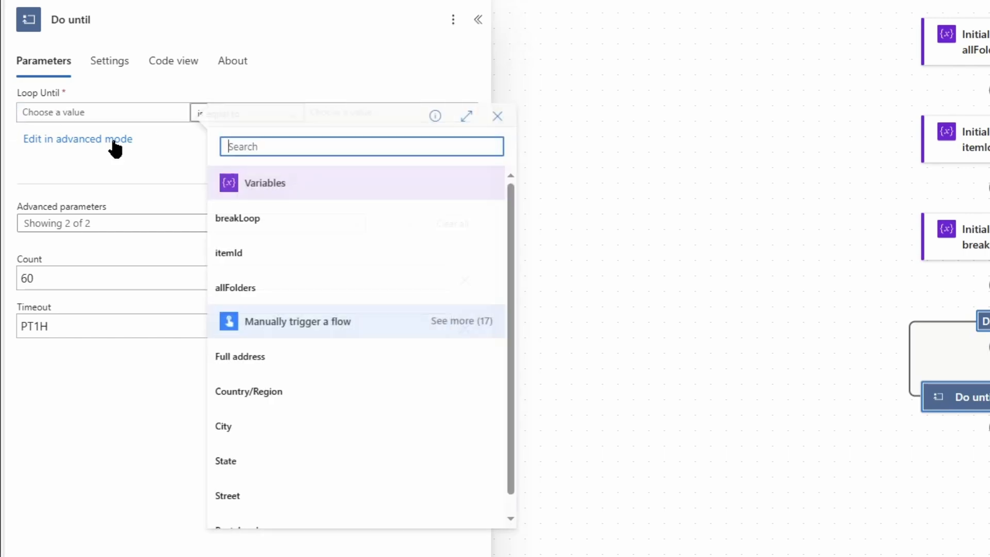
pyautogui.click(261, 228)
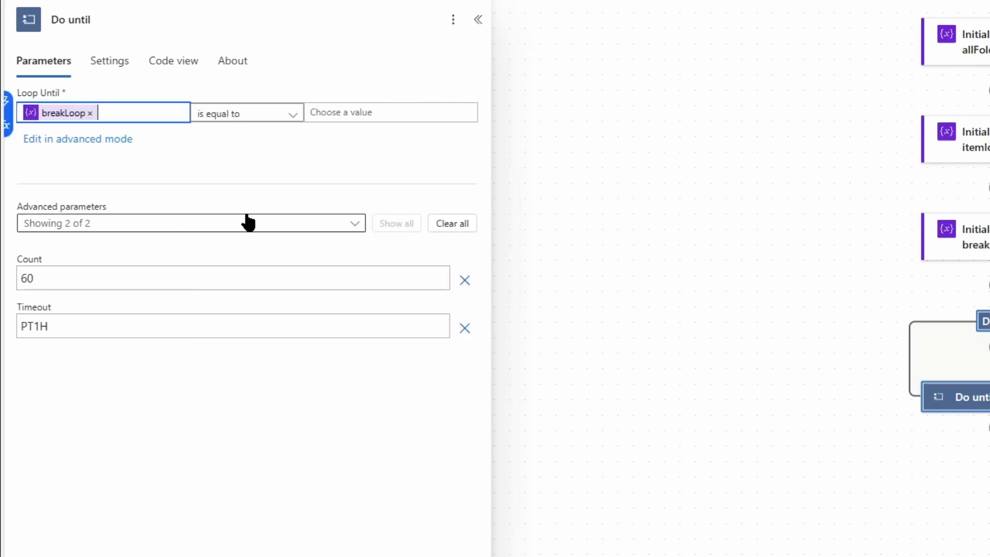
pyautogui.click(338, 113)
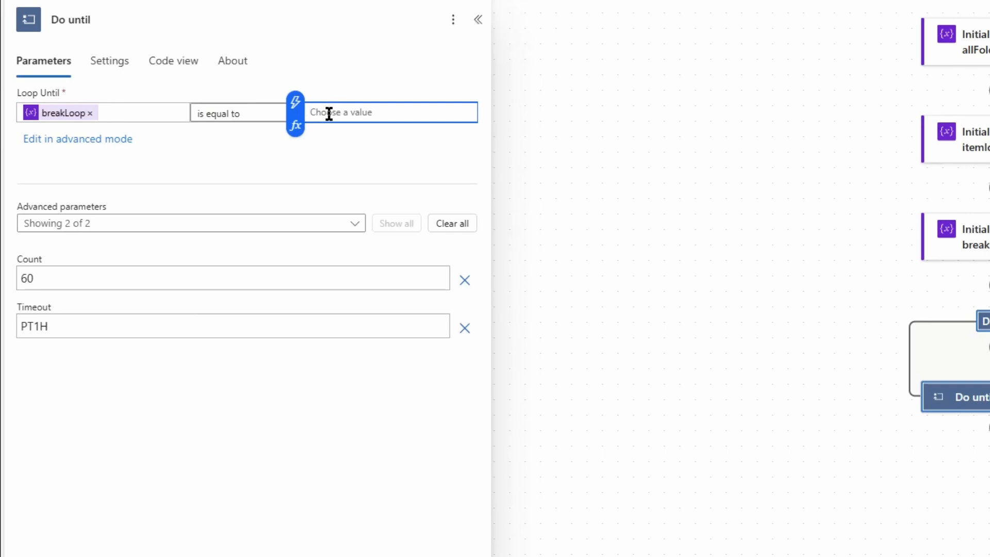
pyautogui.click(297, 127)
pyautogui.write('true')
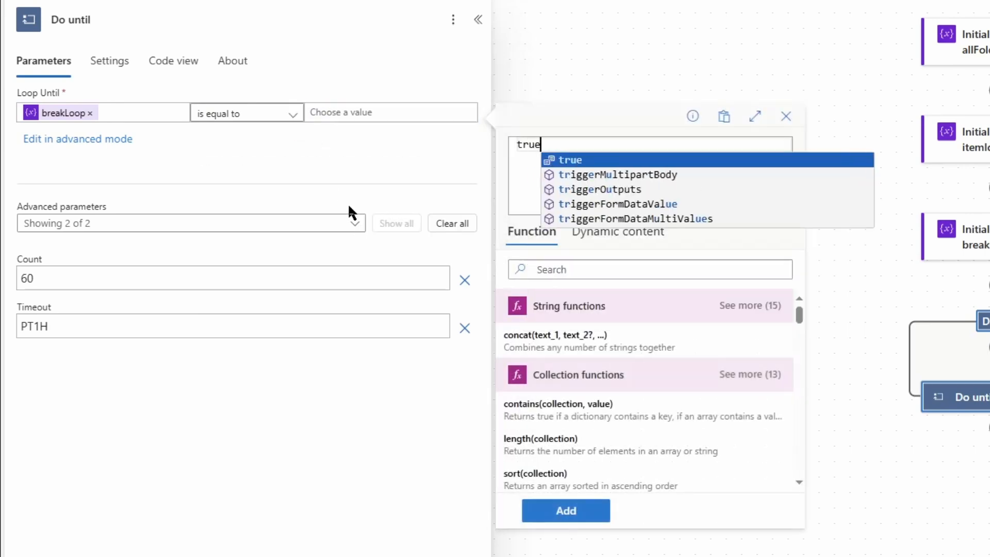
pyautogui.press('Escape')
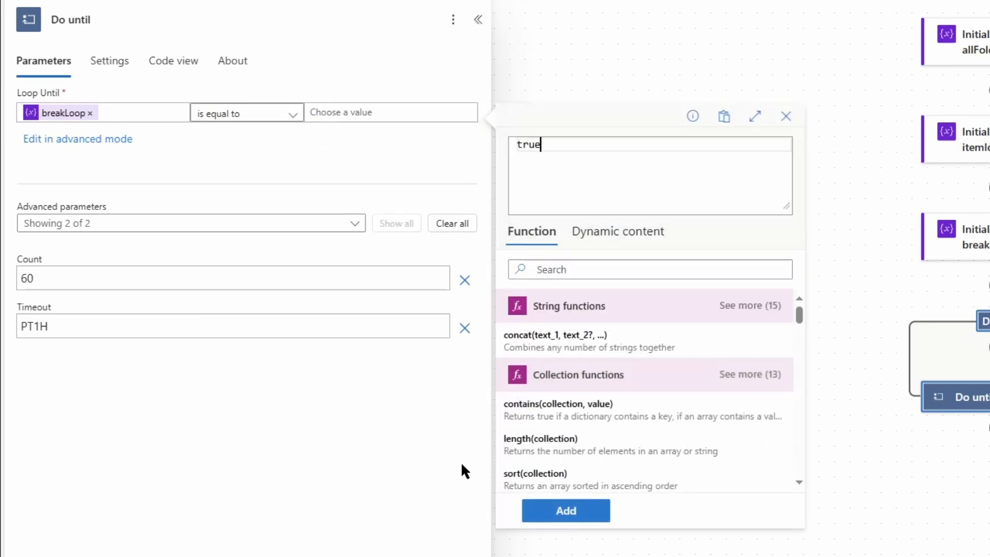
pyautogui.click(536, 511)
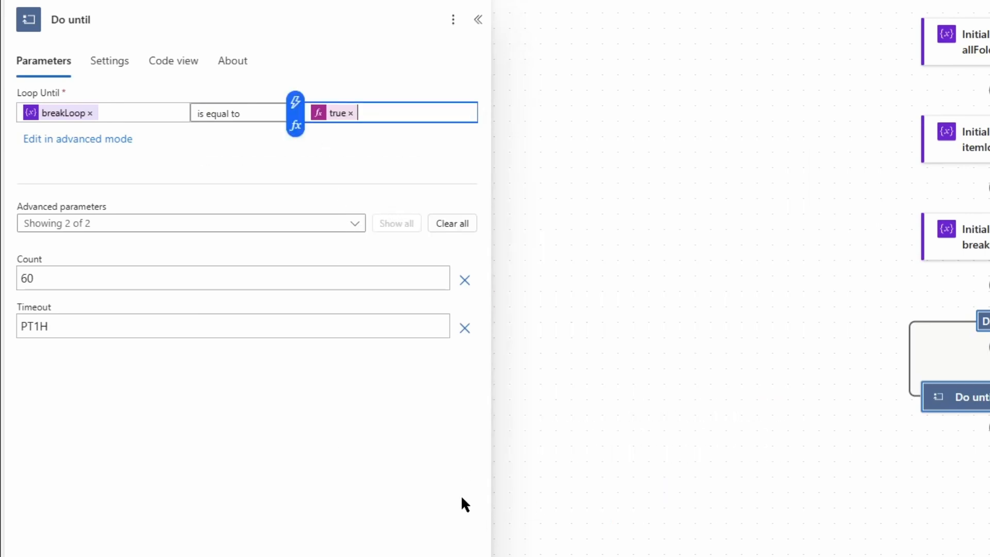
# - Set the Do until loop's count to 5000 and its timeout to P1D
pyautogui.click(155, 272)
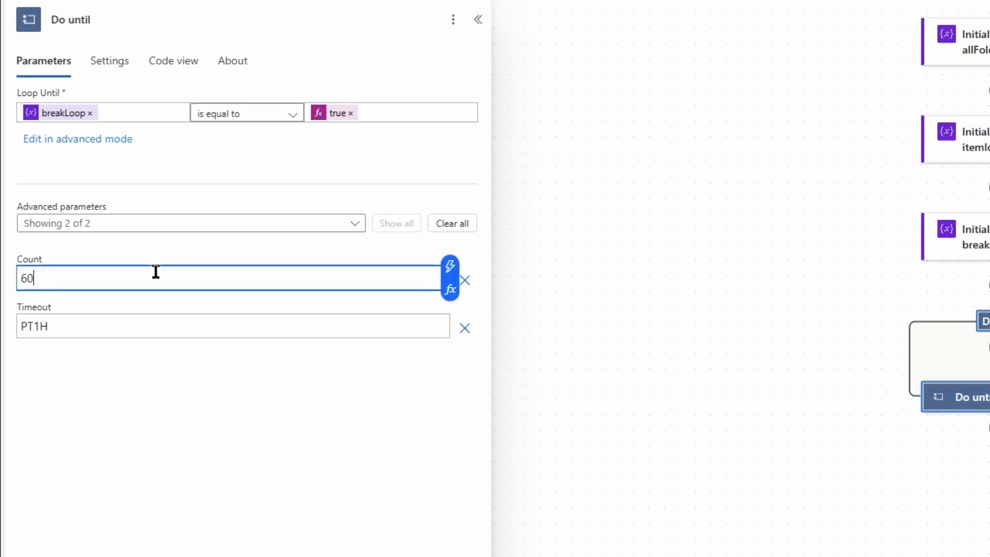
pyautogui.press('BackSpace')
pyautogui.press('BackSpace')
pyautogui.write('5000')
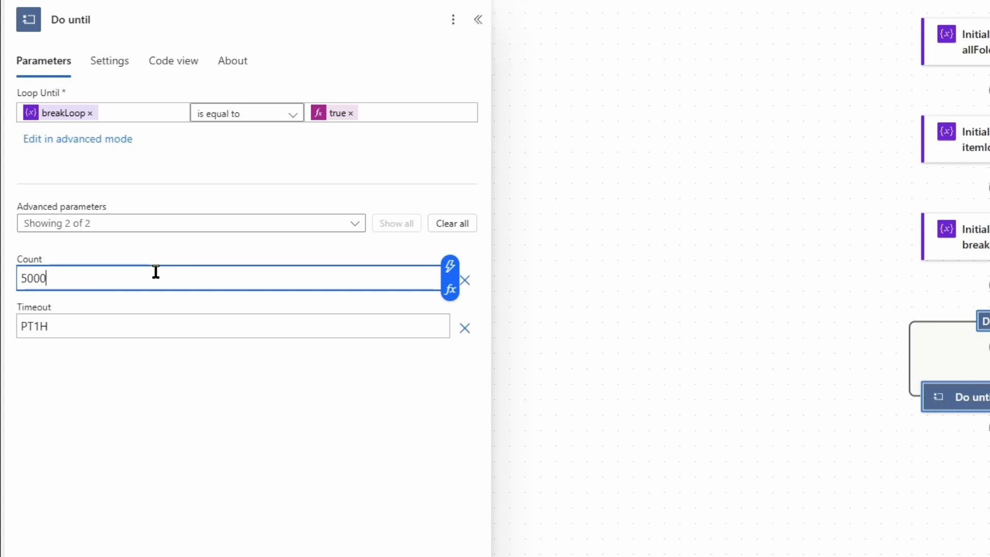
pyautogui.click(144, 322)
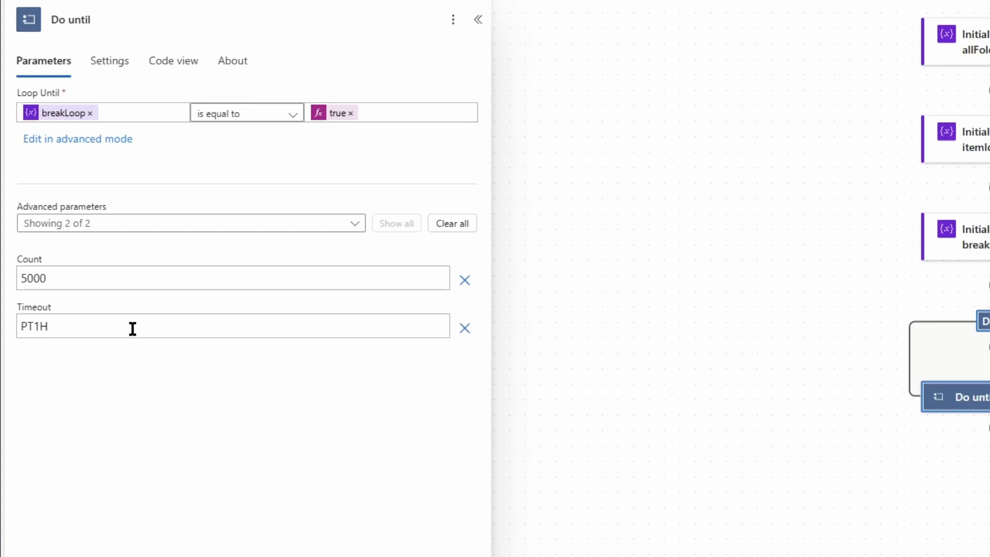
pyautogui.click(132, 328)
pyautogui.press('BackSpace')
pyautogui.press('BackSpace')
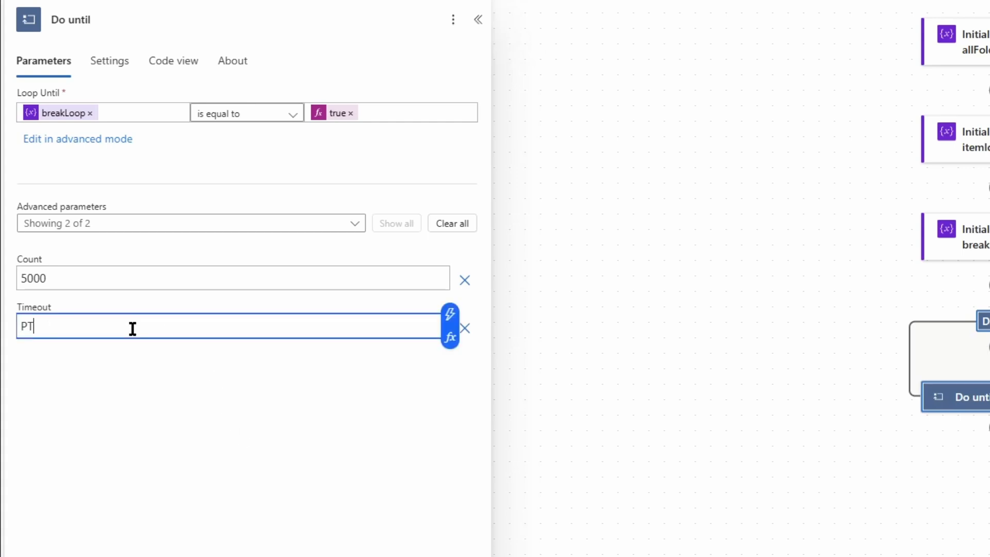
pyautogui.press('BackSpace')
pyautogui.write('1D')
pyautogui.click(592, 406)
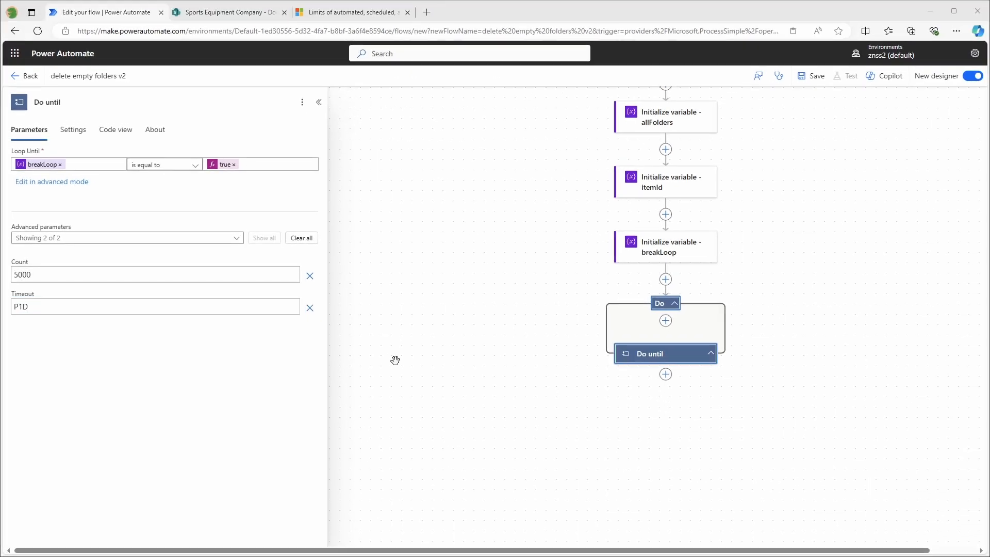
# - Add a SharePoint Get files (properties only) action inside the Do until loop
pyautogui.click(666, 320)
pyautogui.click(689, 311)
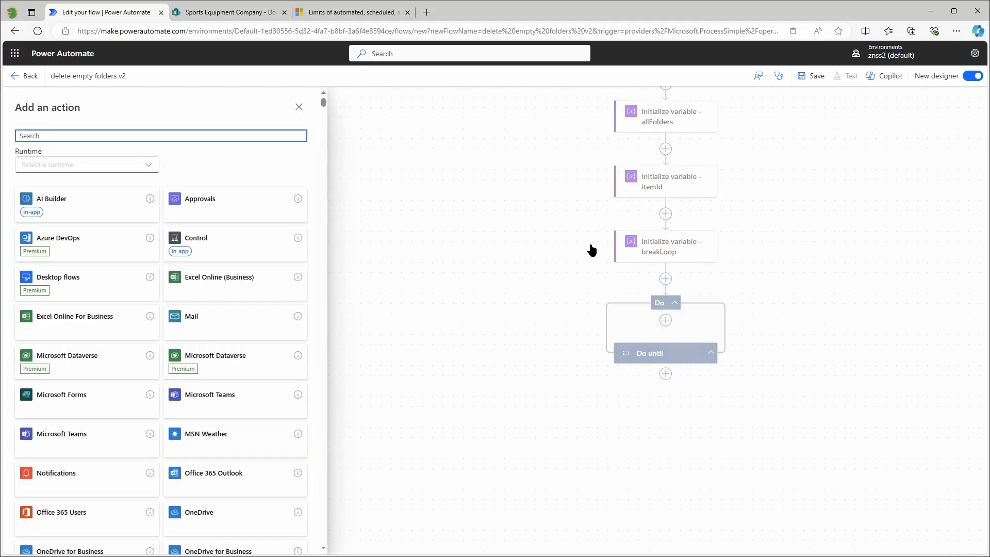
pyautogui.write('get files')
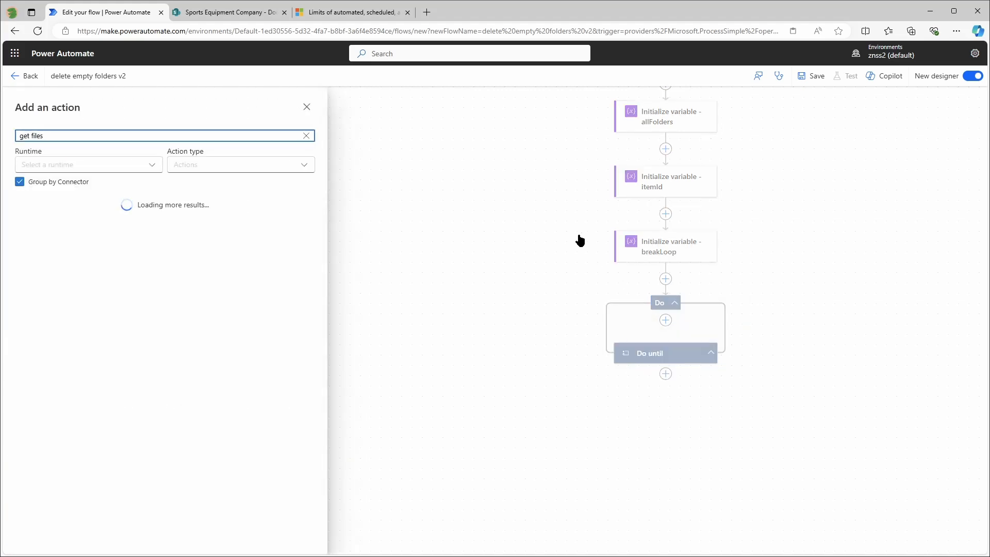
pyautogui.click(65, 347)
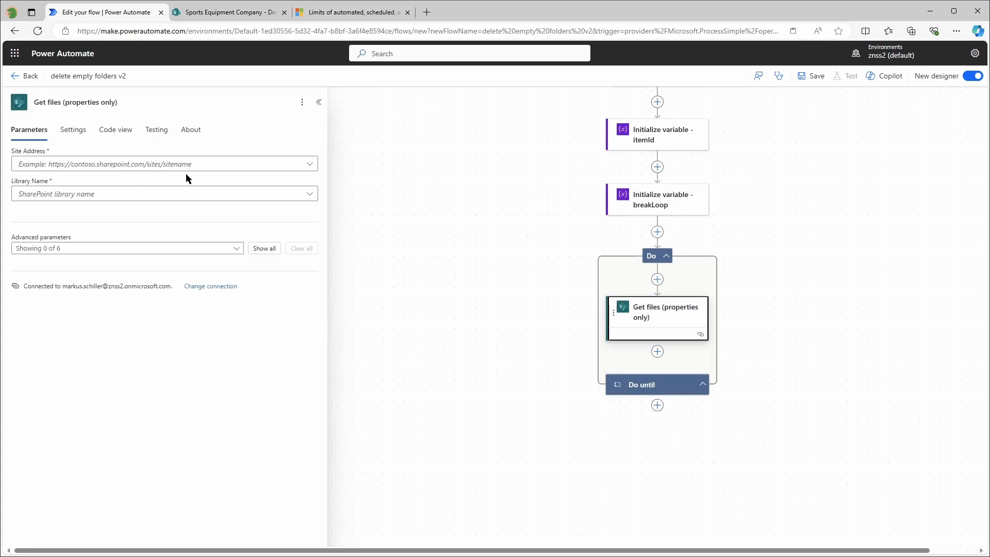
# - Point the Get files action at the Sports Equipment Company site and its Documents library
pyautogui.click(312, 164)
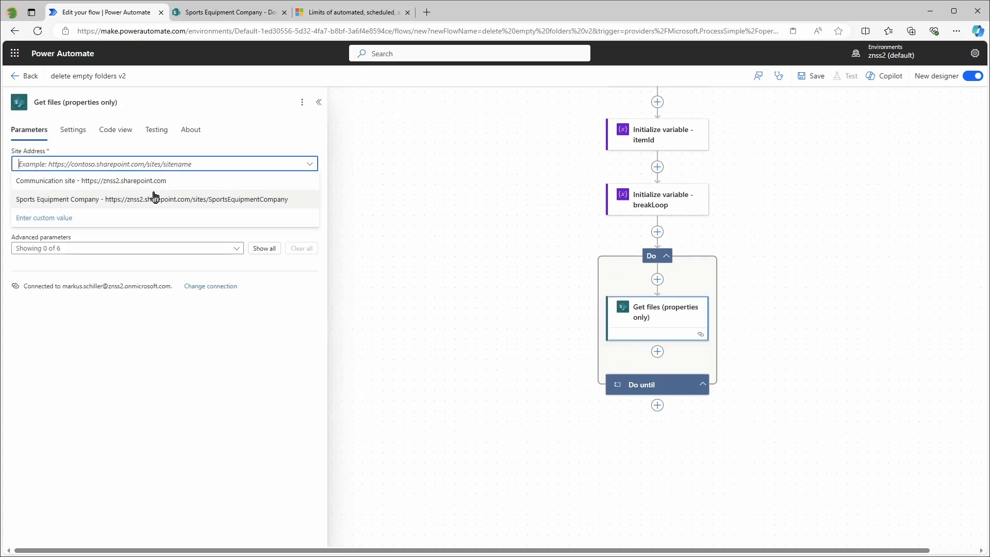
pyautogui.click(152, 198)
pyautogui.click(313, 194)
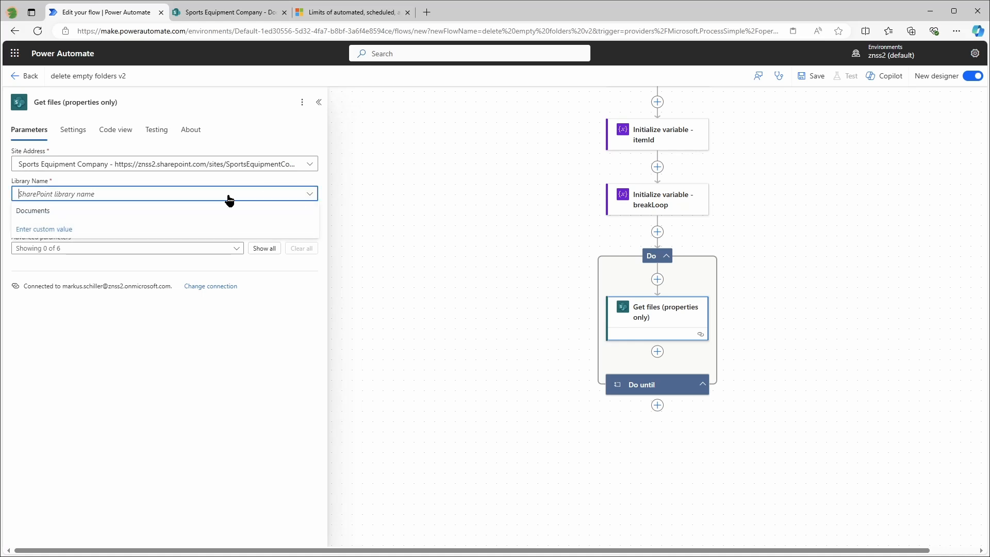
pyautogui.click(106, 211)
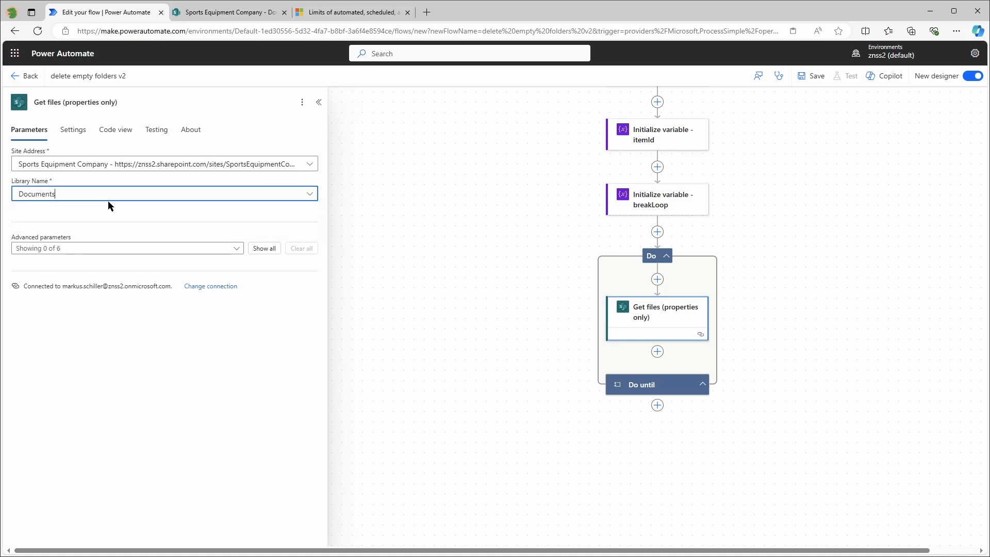
# - Show all advanced parameters of Get files and set the filter query to "FSObjType eq 1 and ID gt" followed by the itemId variable
pyautogui.click(264, 251)
pyautogui.click(66, 284)
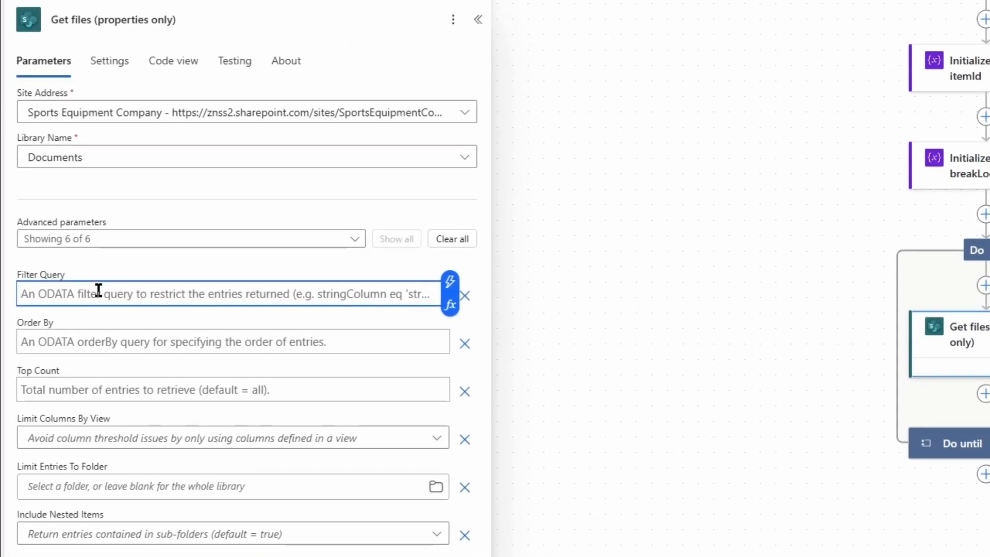
pyautogui.write('FSOb')
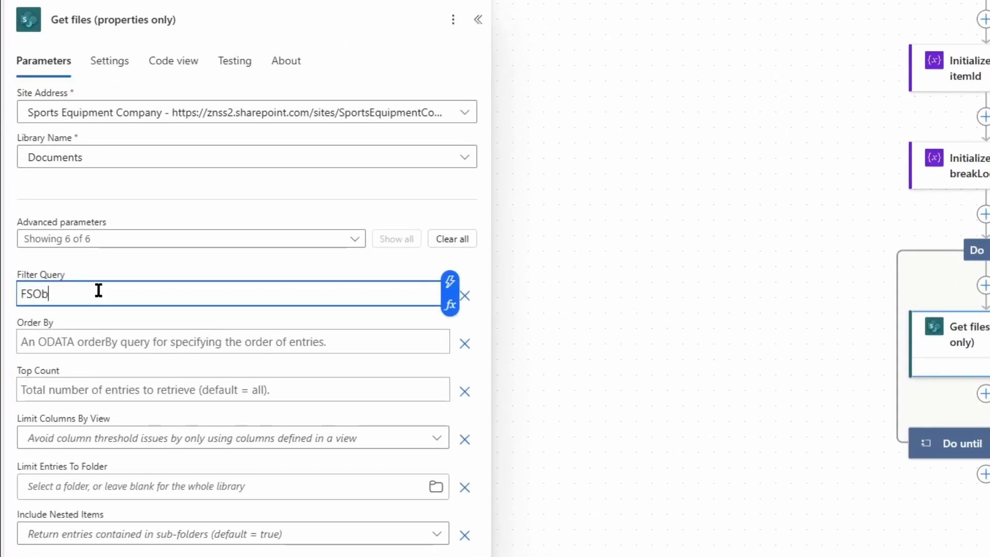
pyautogui.write('jType eq 0 and ID gt')
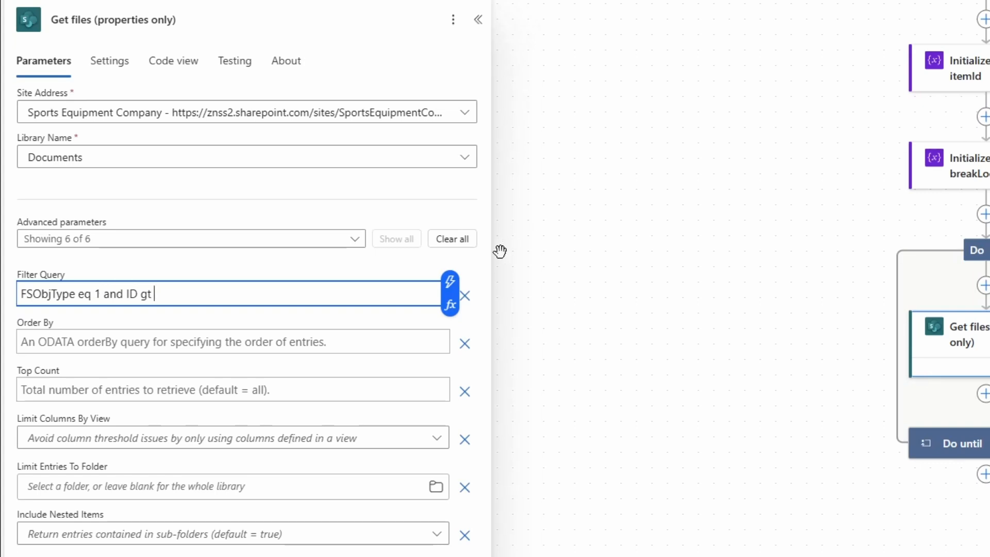
pyautogui.click(450, 281)
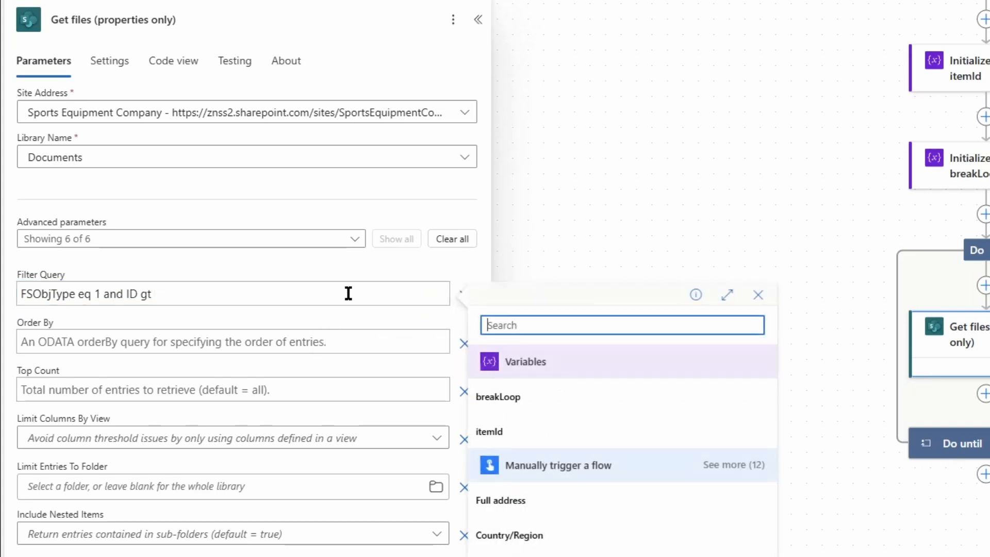
pyautogui.click(509, 431)
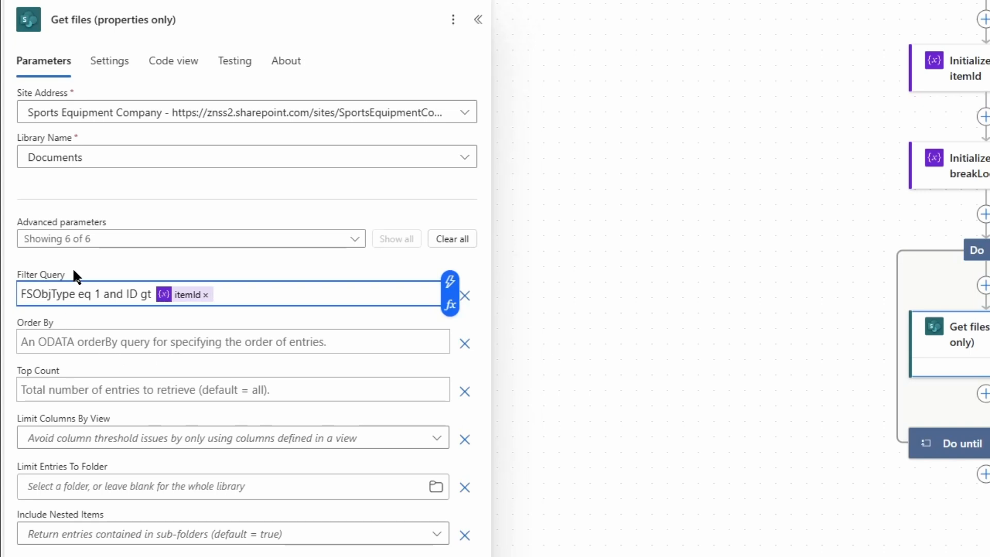
pyautogui.moveTo(20, 295); pyautogui.dragTo(99, 298)
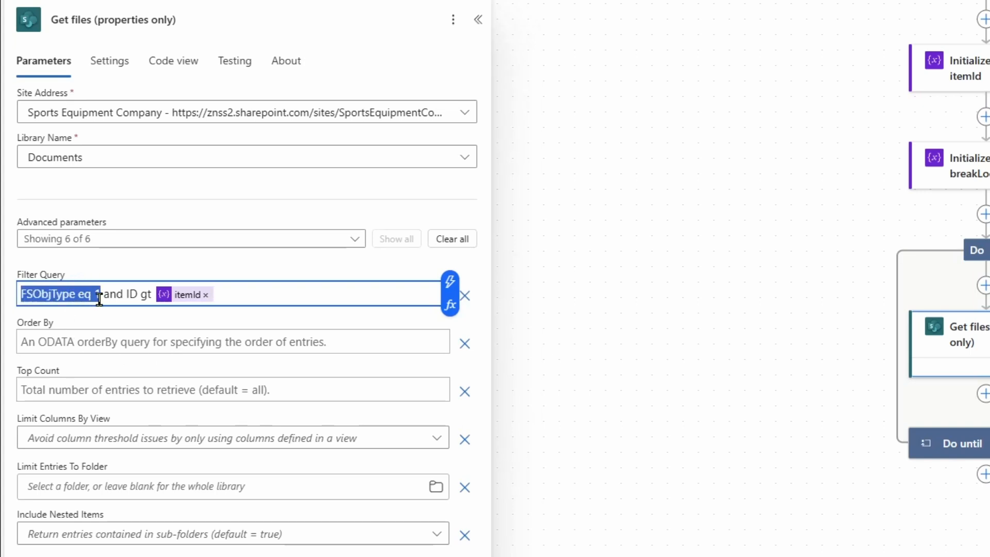
pyautogui.click(88, 318)
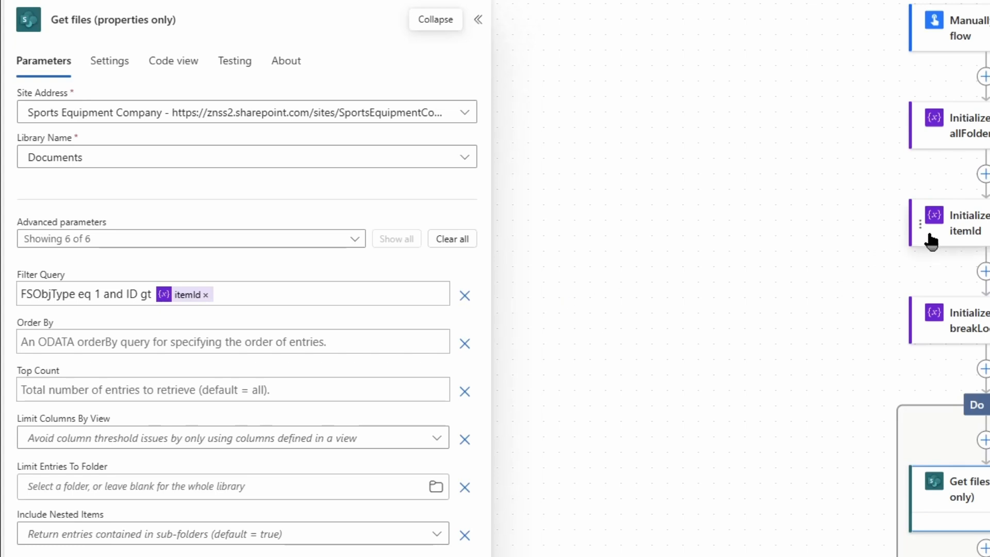
# - Set the initial value of the itemId variable to 0
pyautogui.click(969, 223)
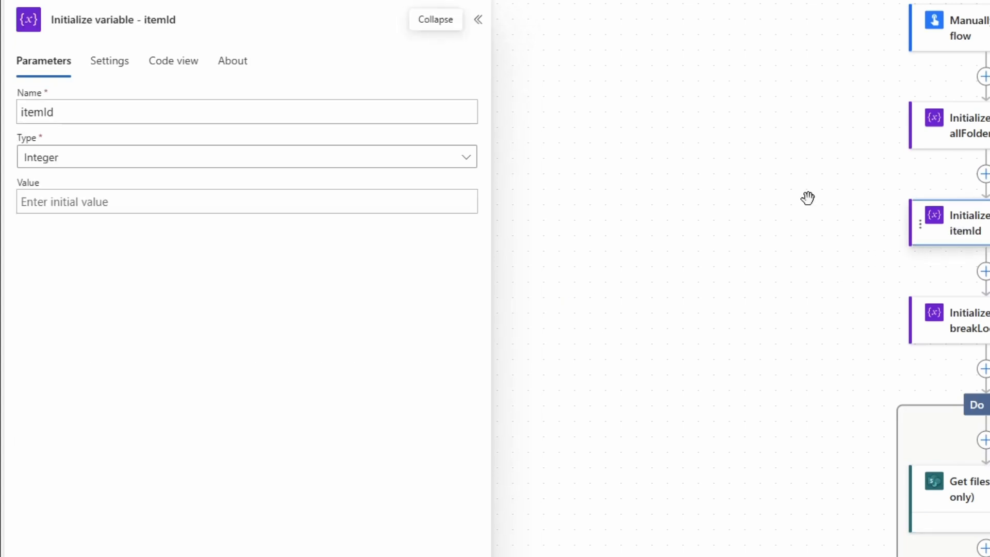
pyautogui.click(89, 204)
pyautogui.write('0')
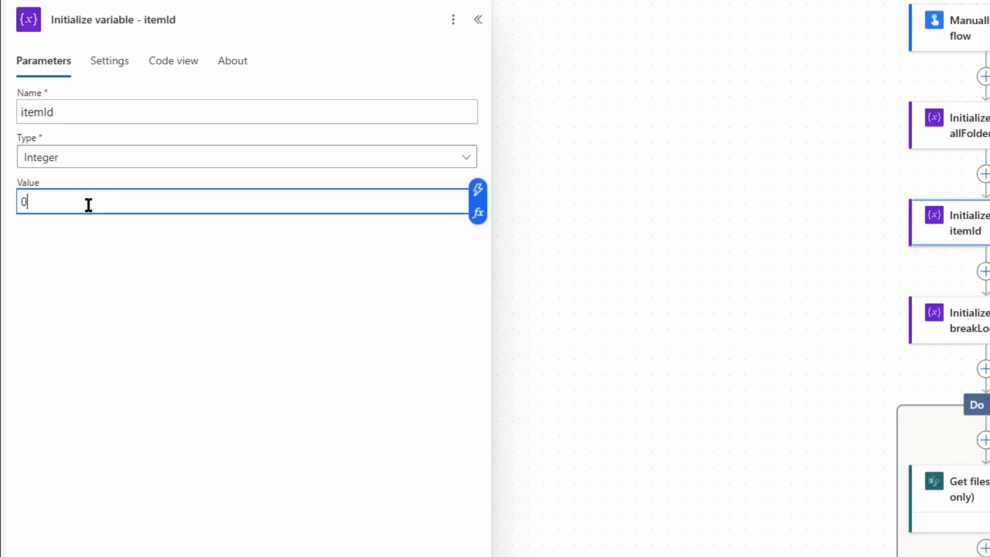
pyautogui.click(338, 394)
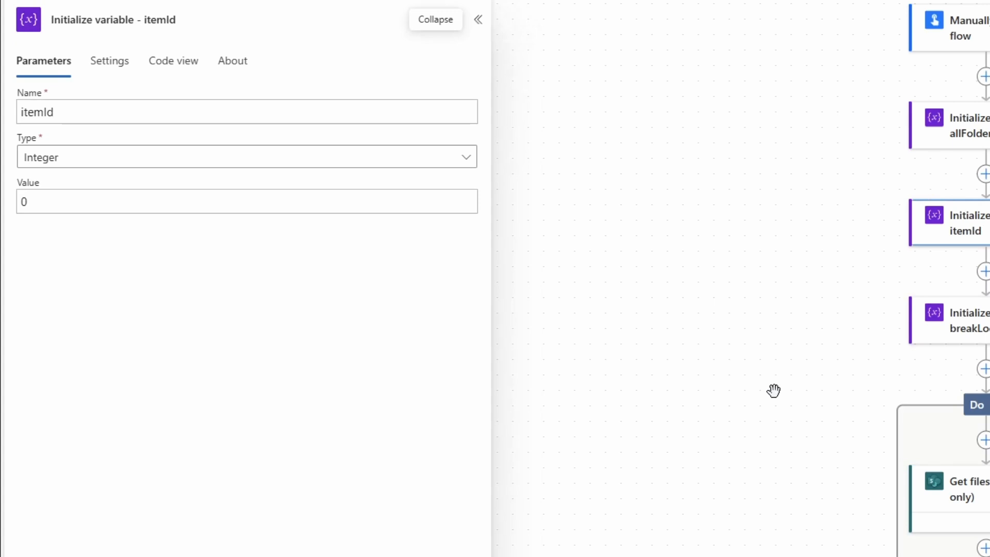
# - Set the Get files action to order by ID with a top count of 5000
pyautogui.click(962, 501)
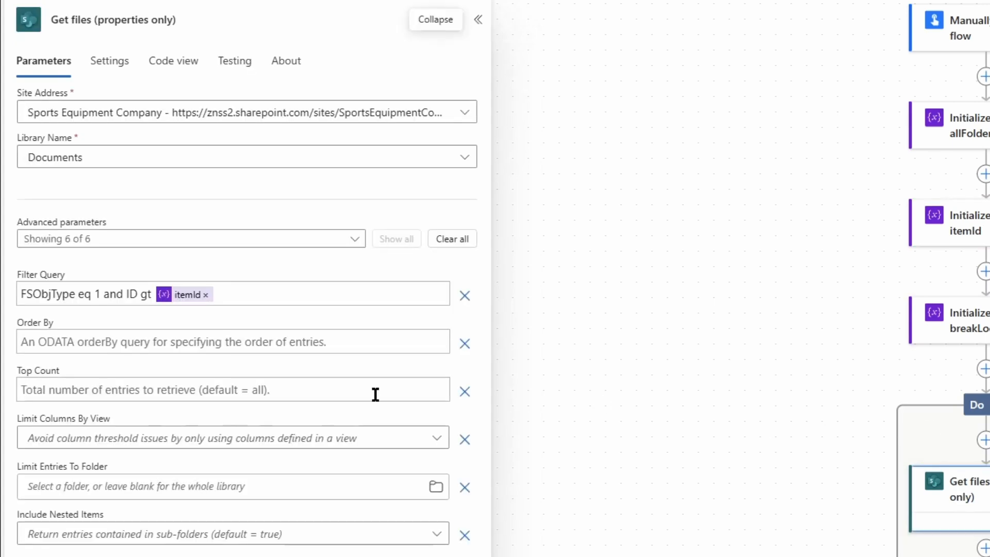
pyautogui.click(31, 340)
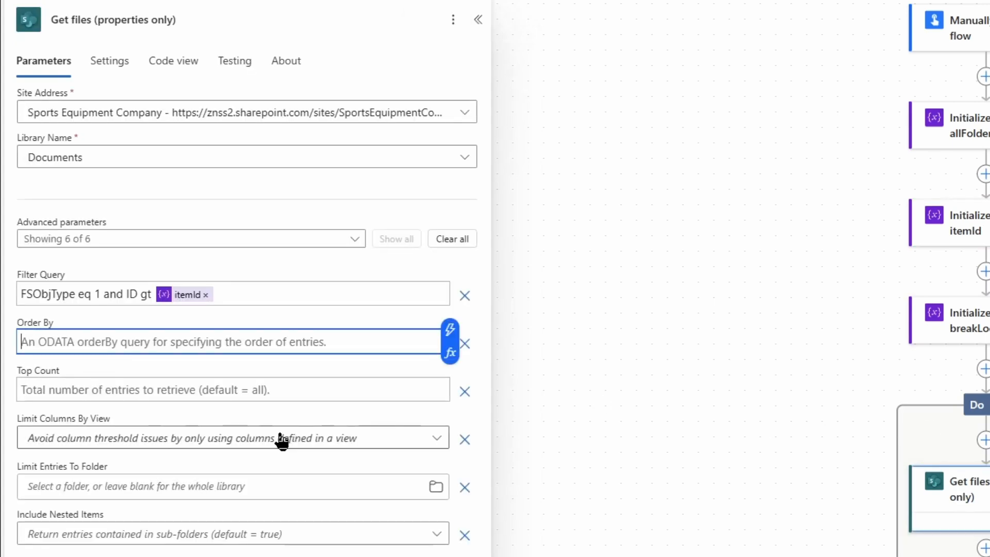
pyautogui.write('ID')
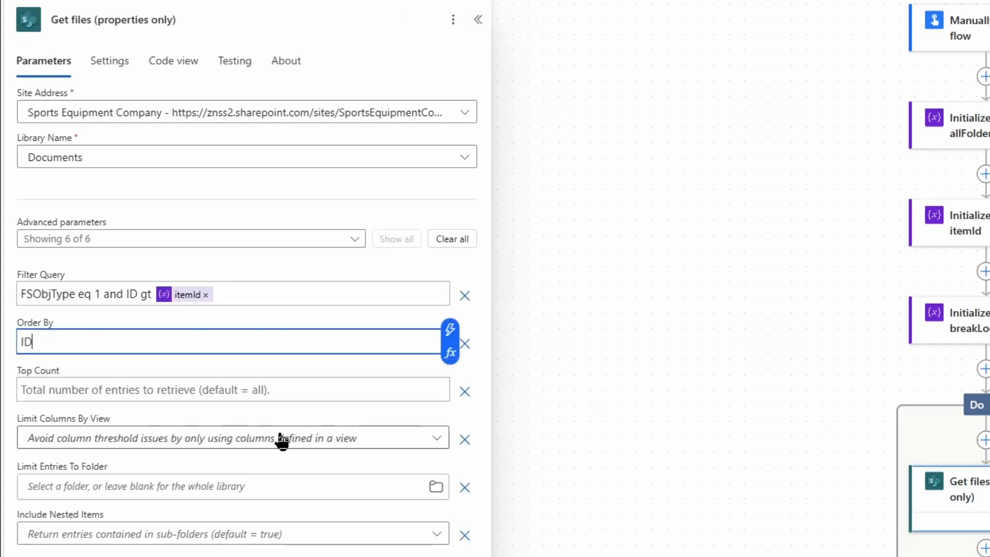
pyautogui.click(187, 390)
pyautogui.write('5000')
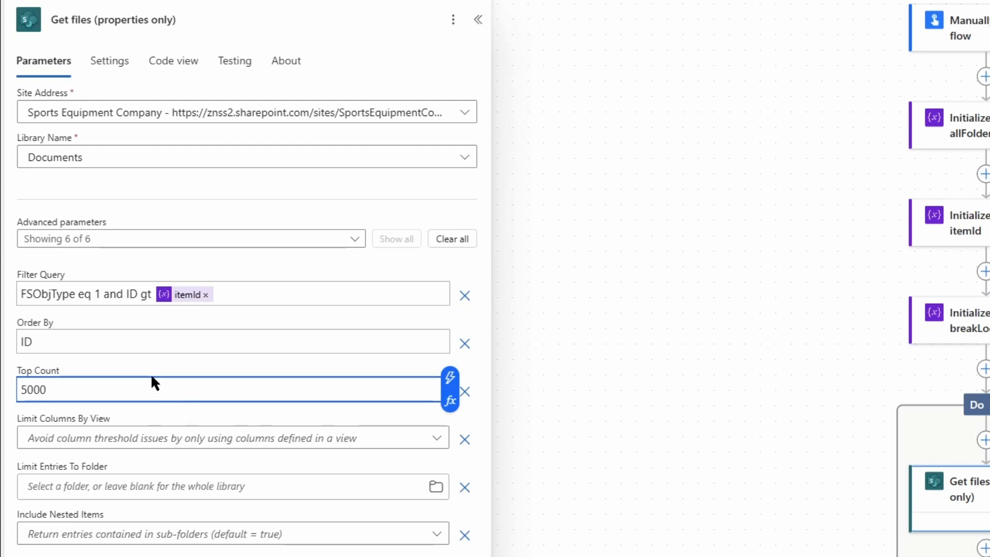
# - Try pagination with a threshold of 100000 in the Get files action's settings, and switch it back off
pyautogui.click(102, 73)
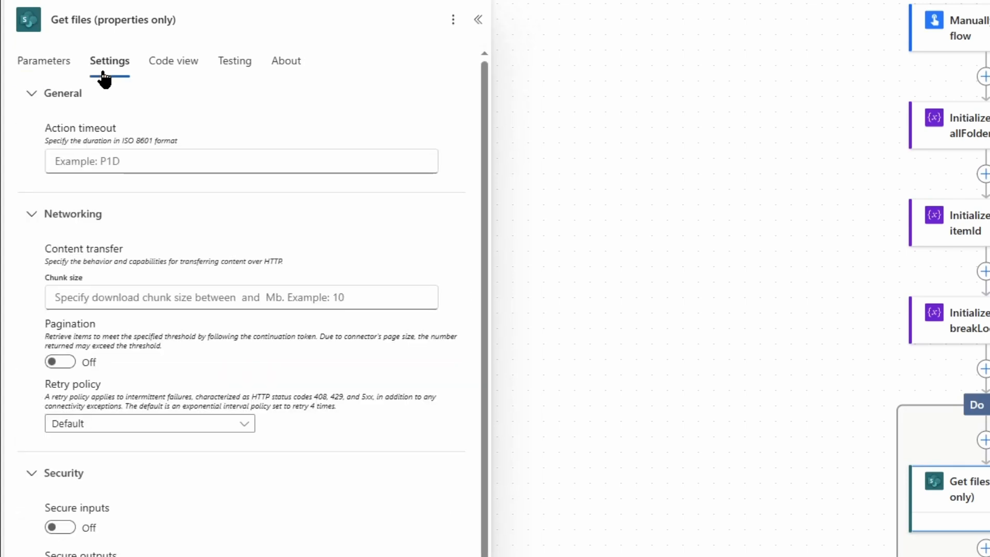
pyautogui.click(54, 361)
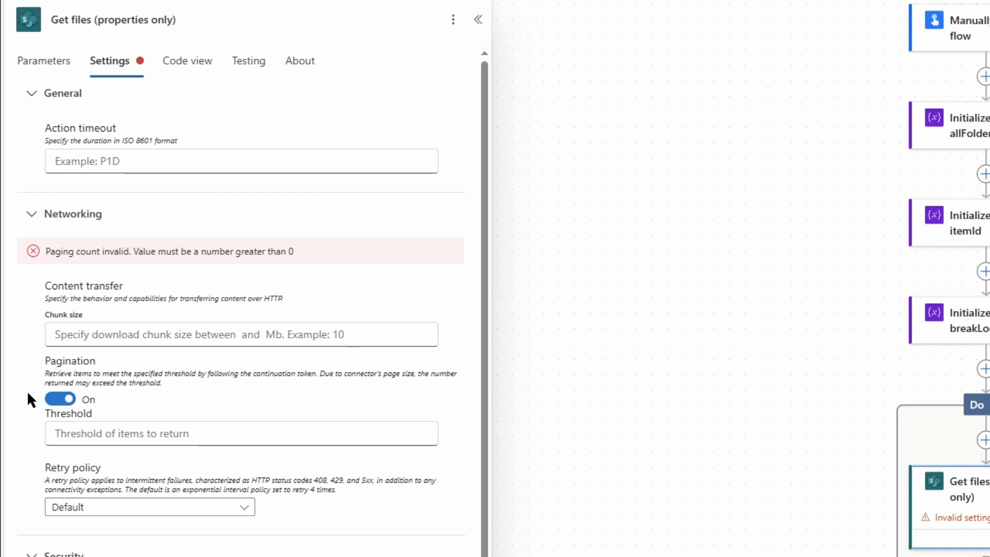
pyautogui.click(73, 438)
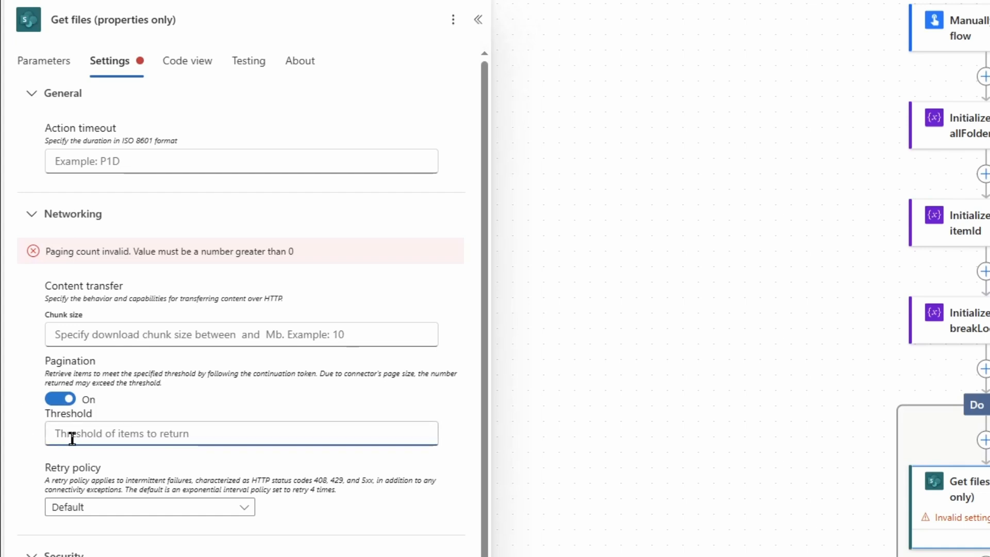
pyautogui.write('100000')
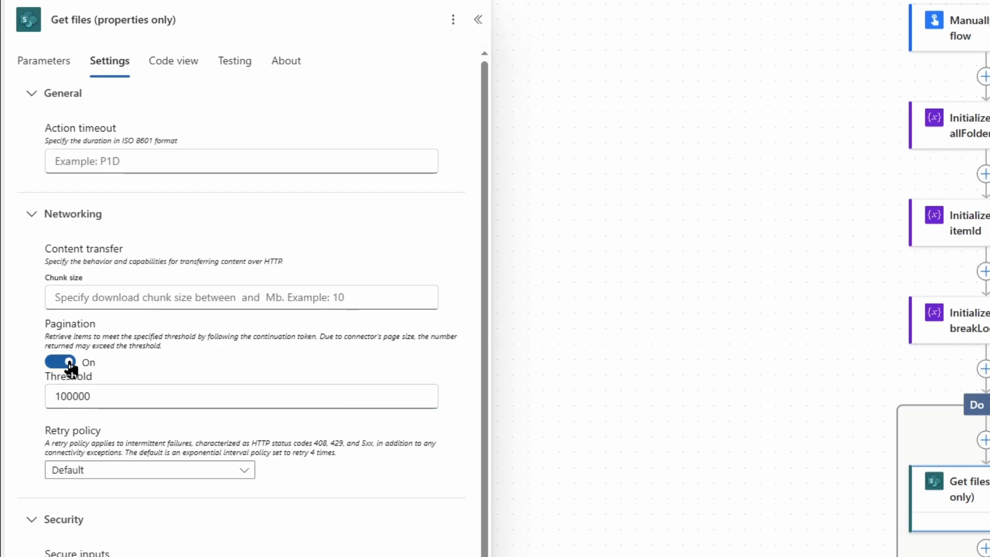
pyautogui.click(65, 361)
pyautogui.click(43, 63)
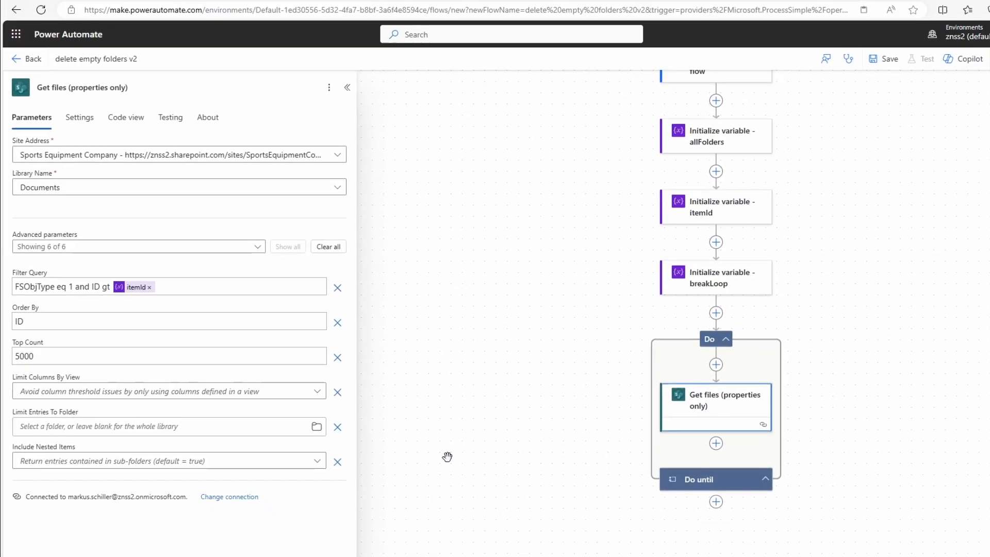
# - Add a Condition control after the Get files action inside the Do until loop
pyautogui.click(715, 443)
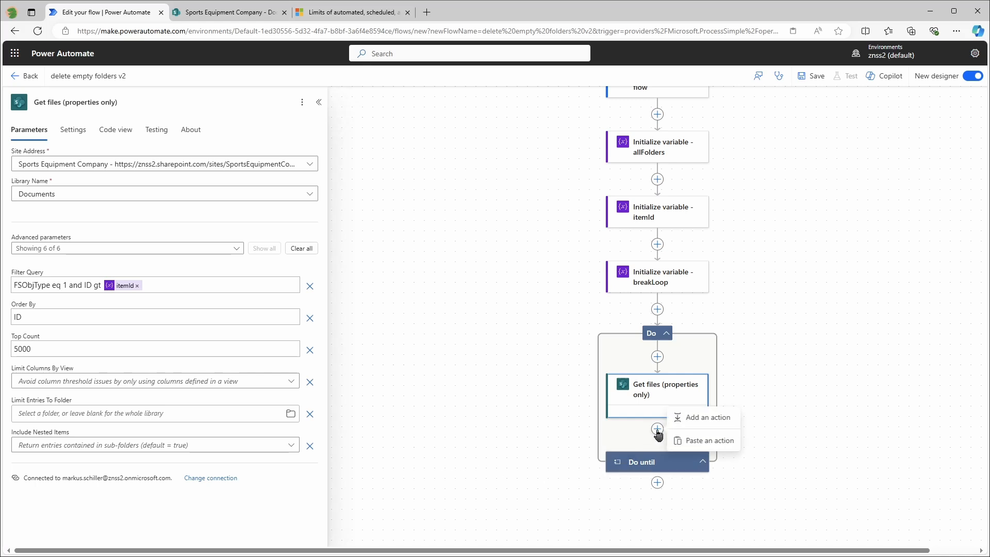
pyautogui.click(700, 418)
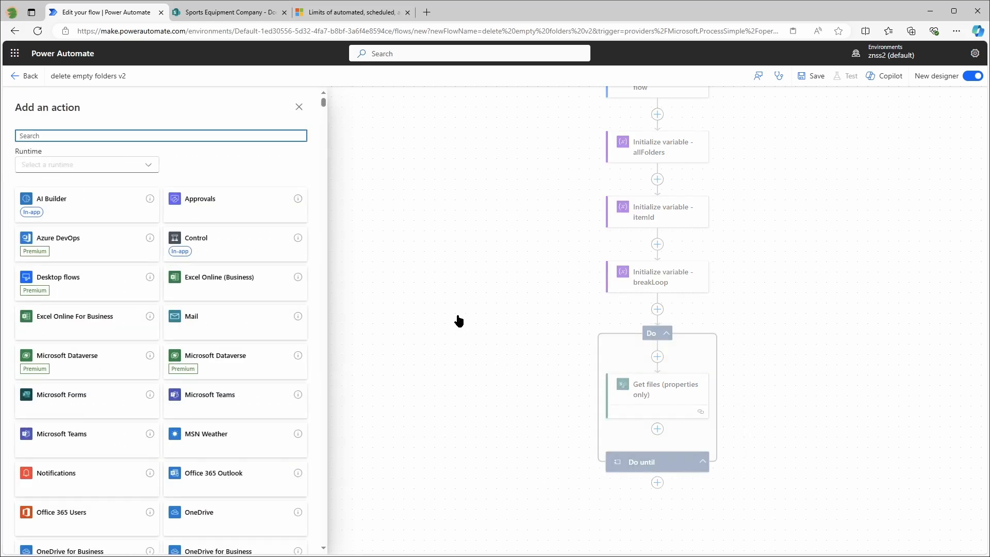
pyautogui.click(205, 243)
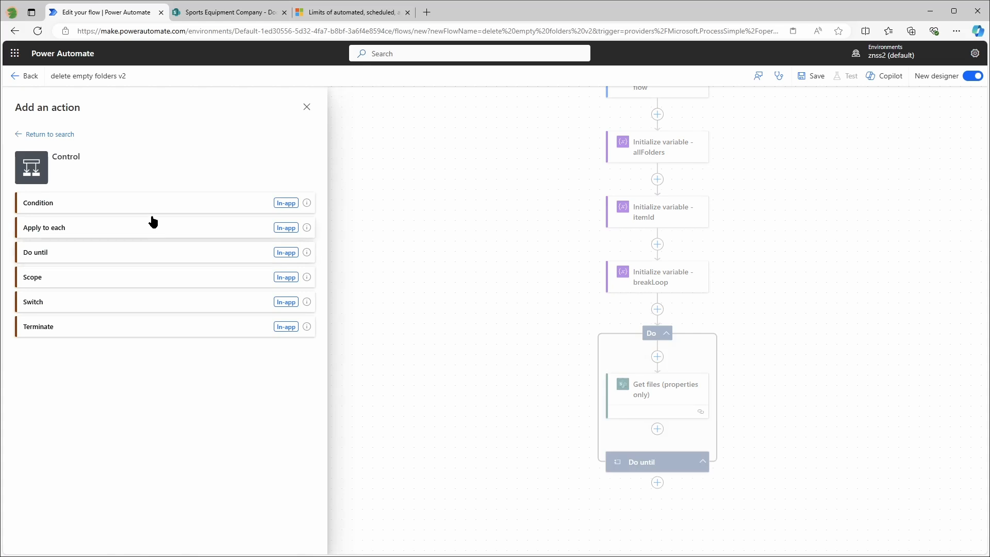
pyautogui.click(81, 211)
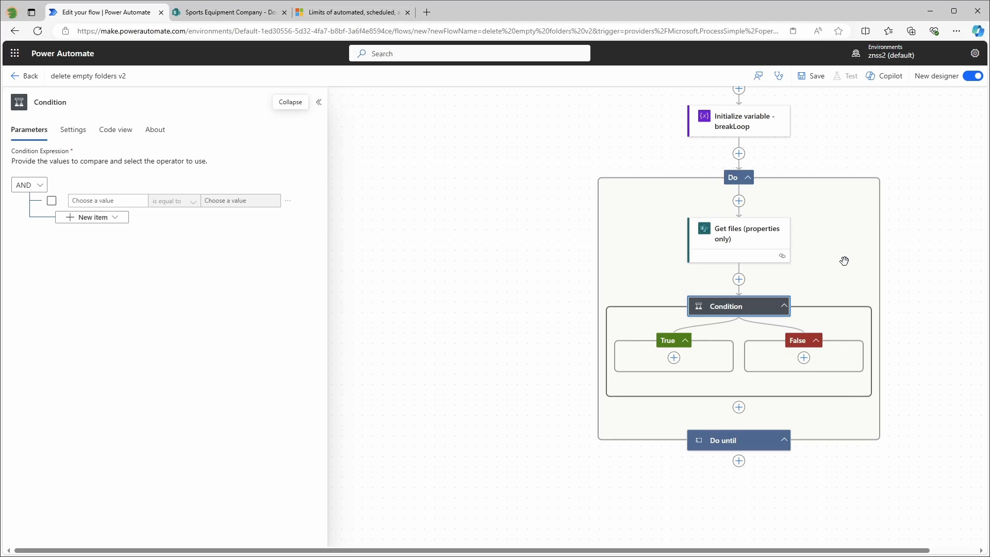
# - Set the condition's first value to an empty() expression wrapping the body/value output of Get files
pyautogui.click(91, 201)
pyautogui.click(67, 214)
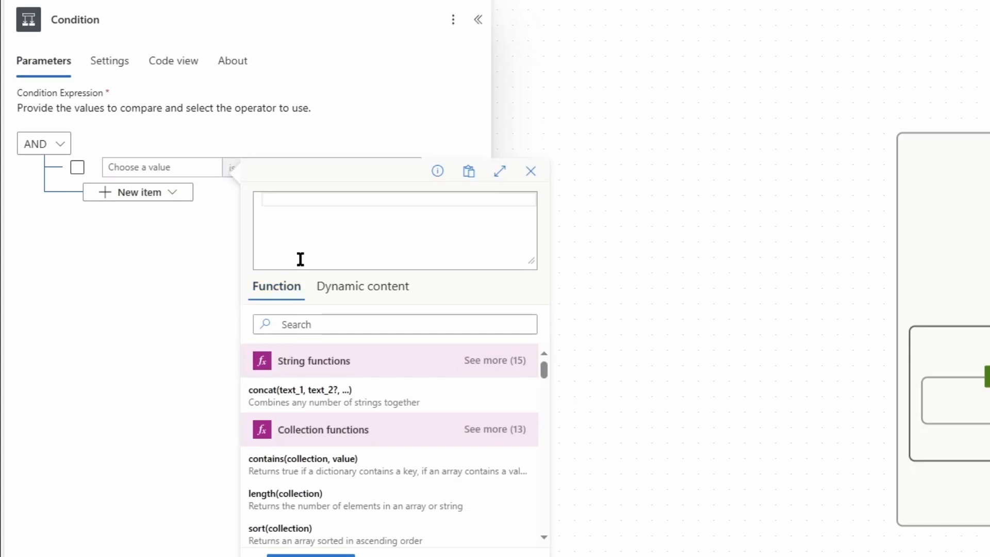
pyautogui.write('empty(')
pyautogui.click(344, 286)
pyautogui.scroll(-3, 367, 416)
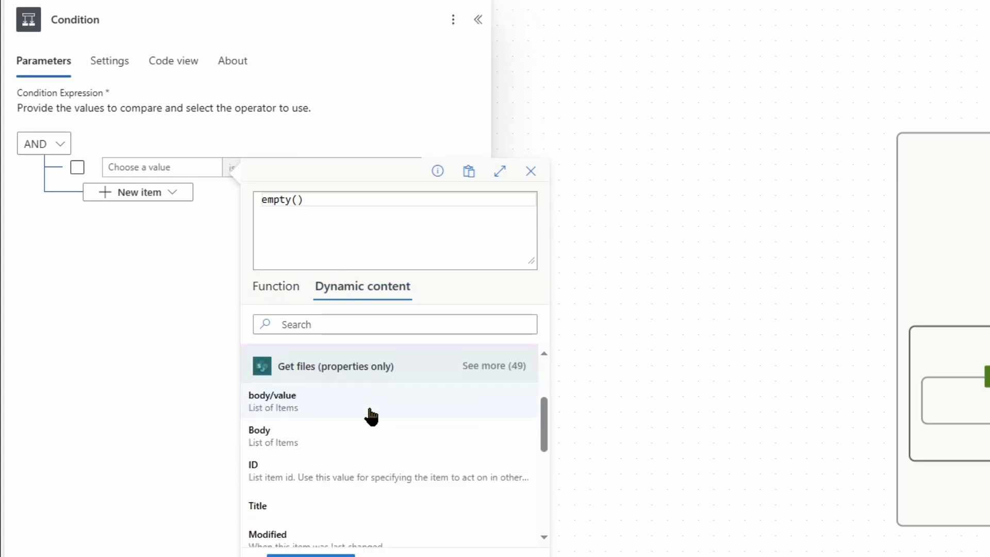
pyautogui.scroll(2, 308, 404)
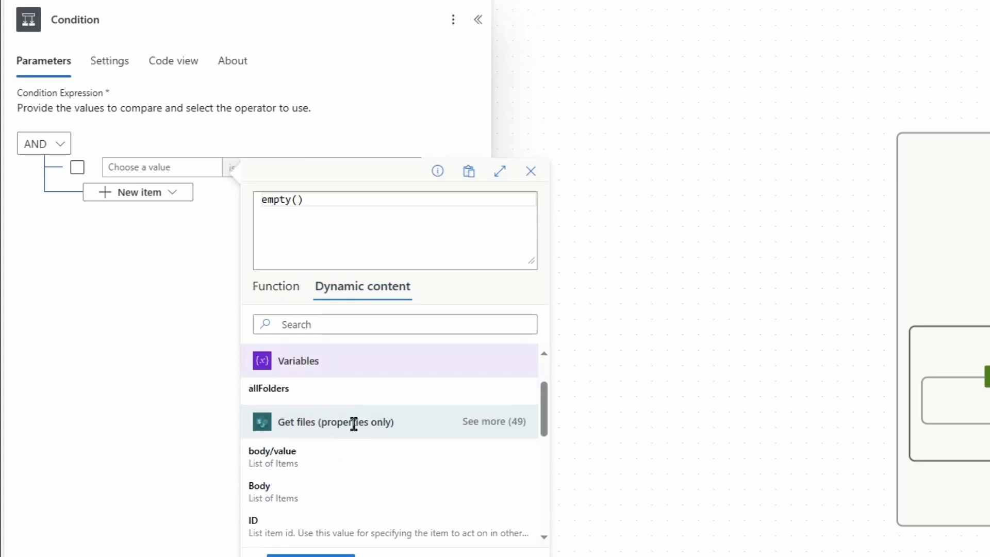
pyautogui.click(310, 464)
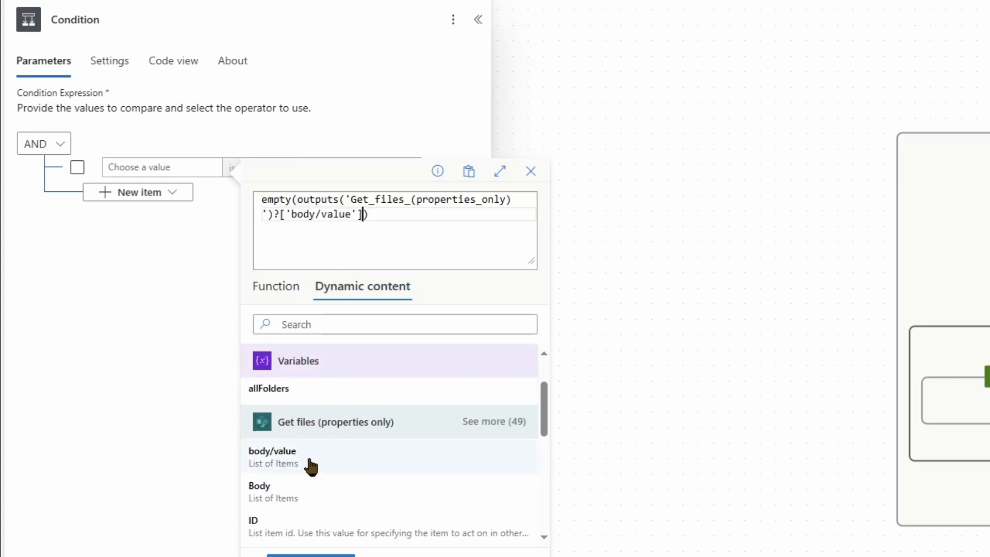
pyautogui.click(310, 556)
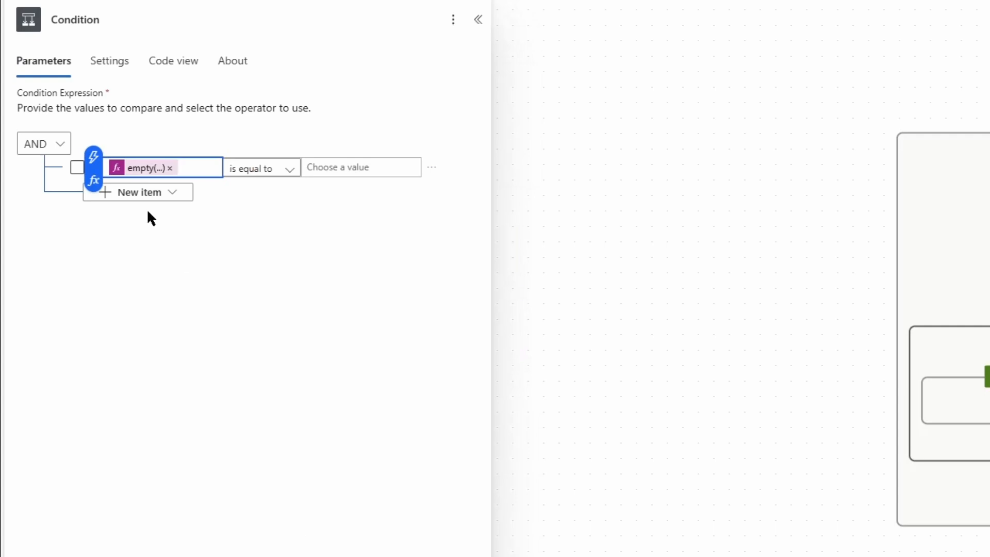
# - Compare the condition's empty() expression, using is equal to, with the expression true
pyautogui.click(334, 167)
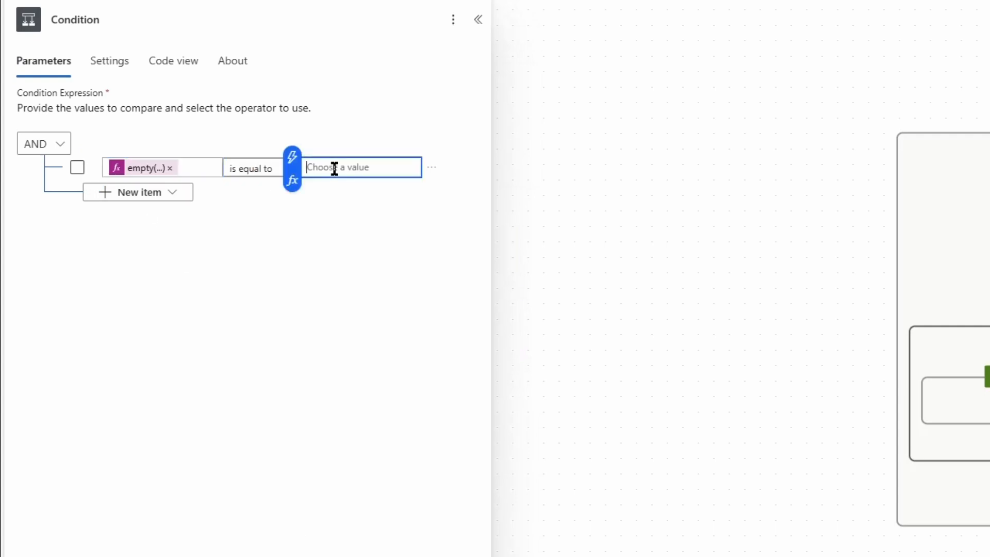
pyautogui.click(293, 186)
pyautogui.write('true')
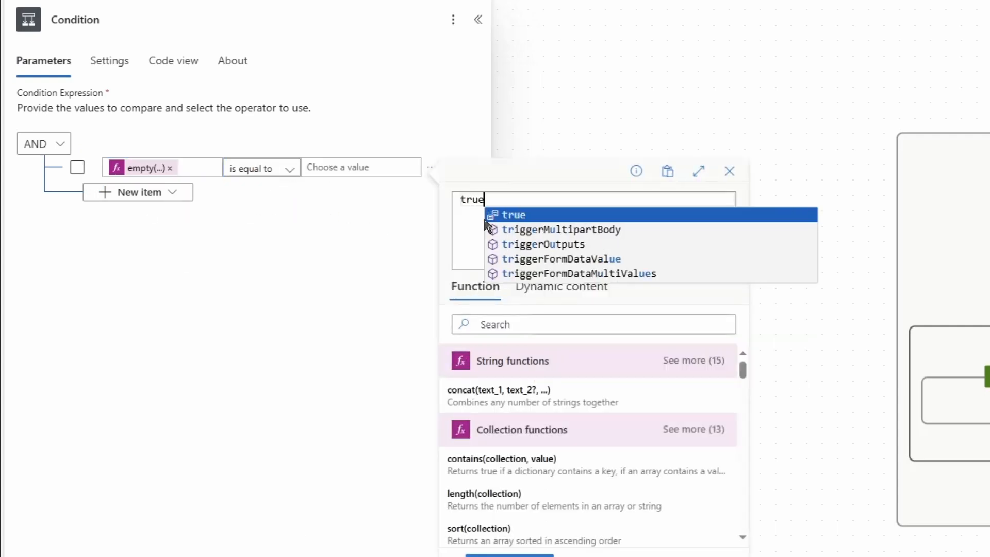
pyautogui.click(485, 221)
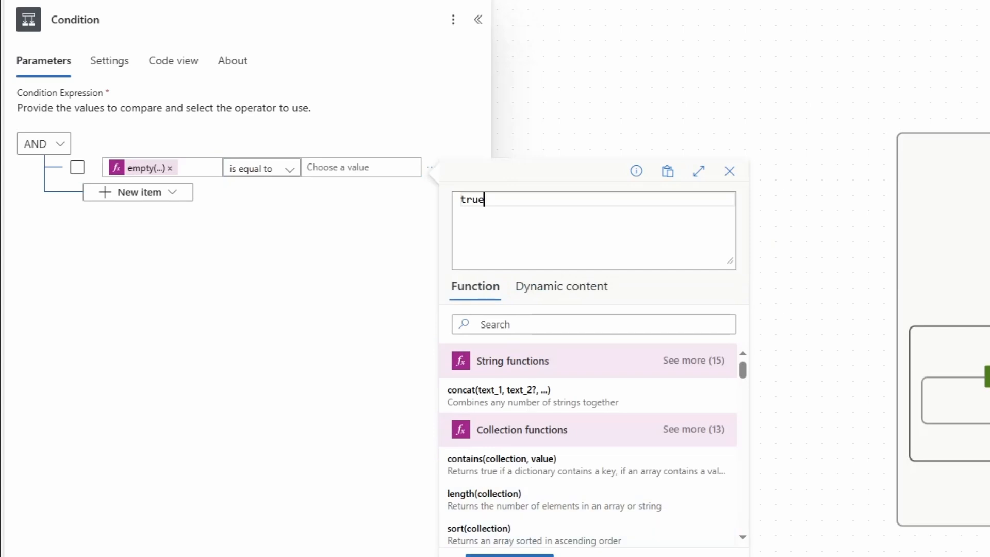
pyautogui.click(510, 555)
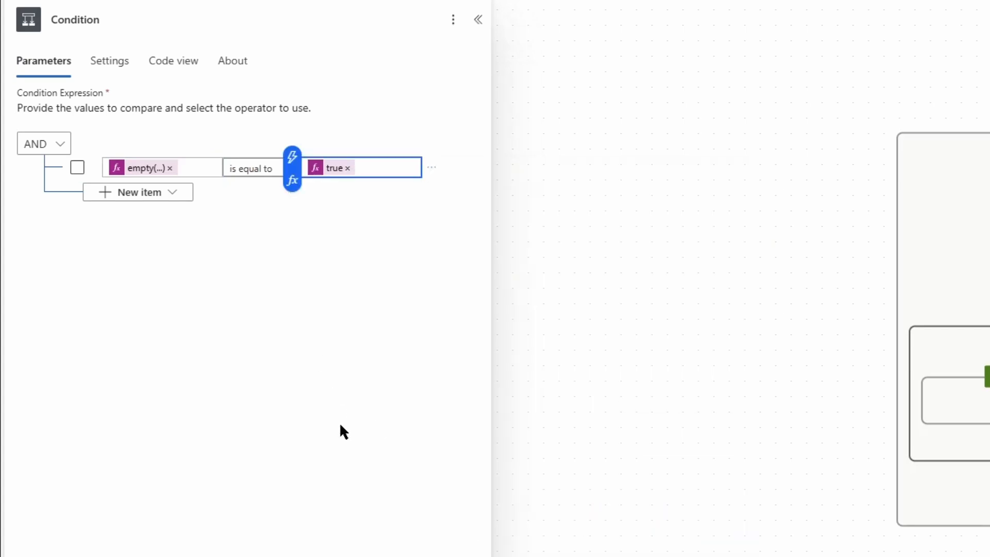
pyautogui.click(682, 500)
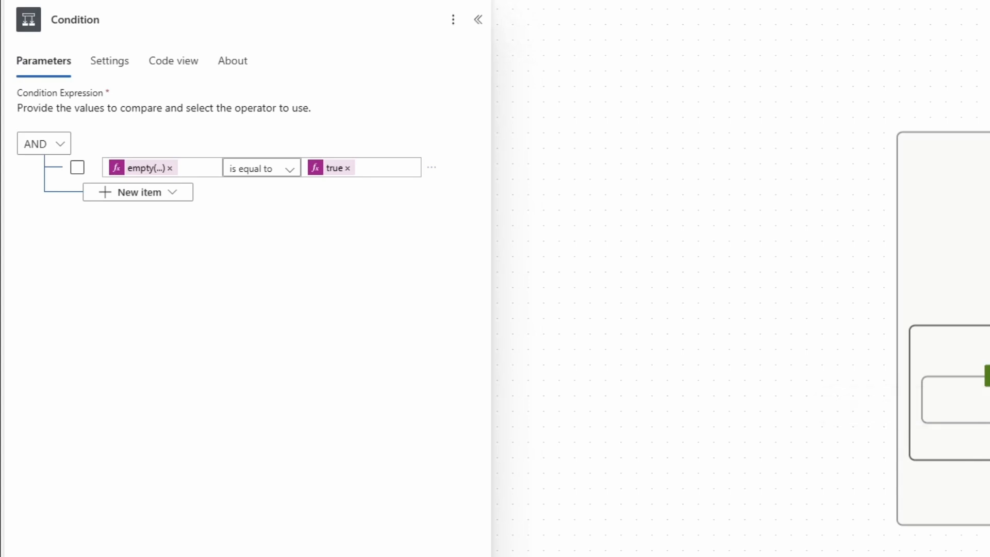
# - Add a Set variable action to the condition's True branch that sets breakLoop to true
pyautogui.click(987, 399)
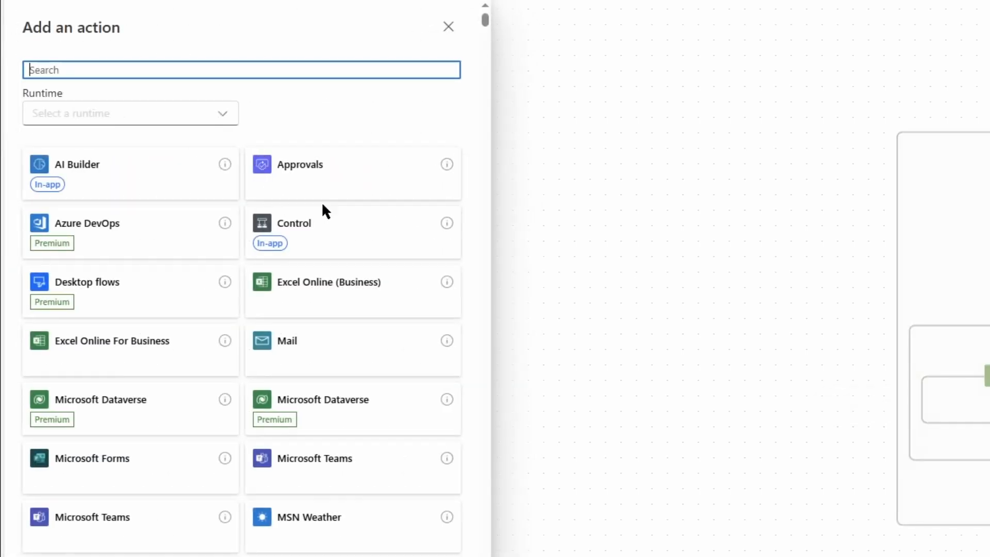
pyautogui.write('set var')
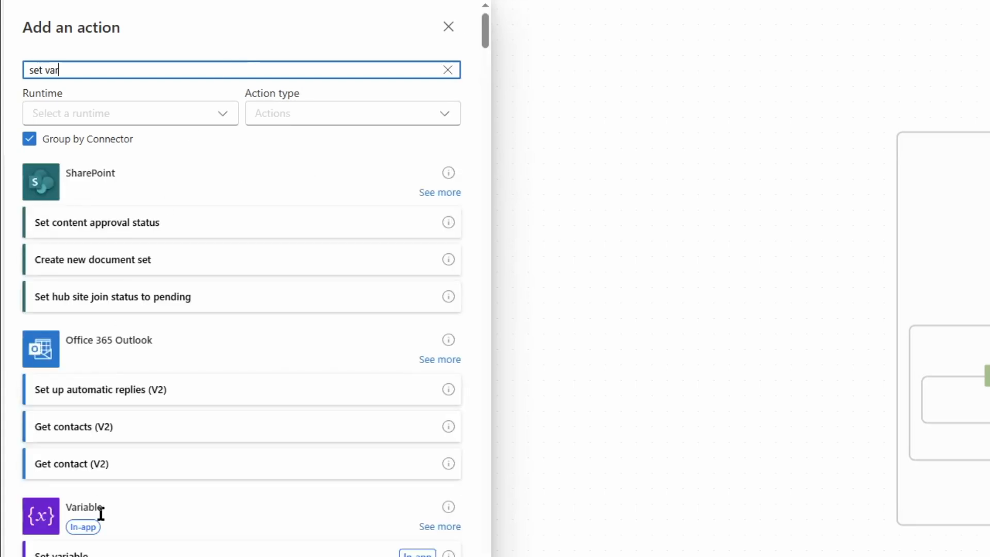
pyautogui.click(91, 554)
pyautogui.click(69, 115)
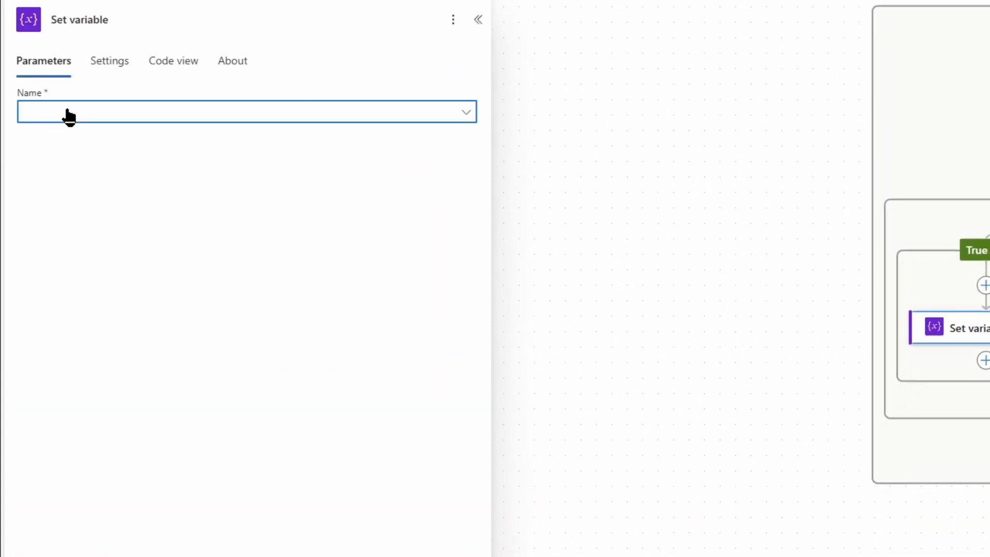
pyautogui.click(67, 138)
pyautogui.click(128, 158)
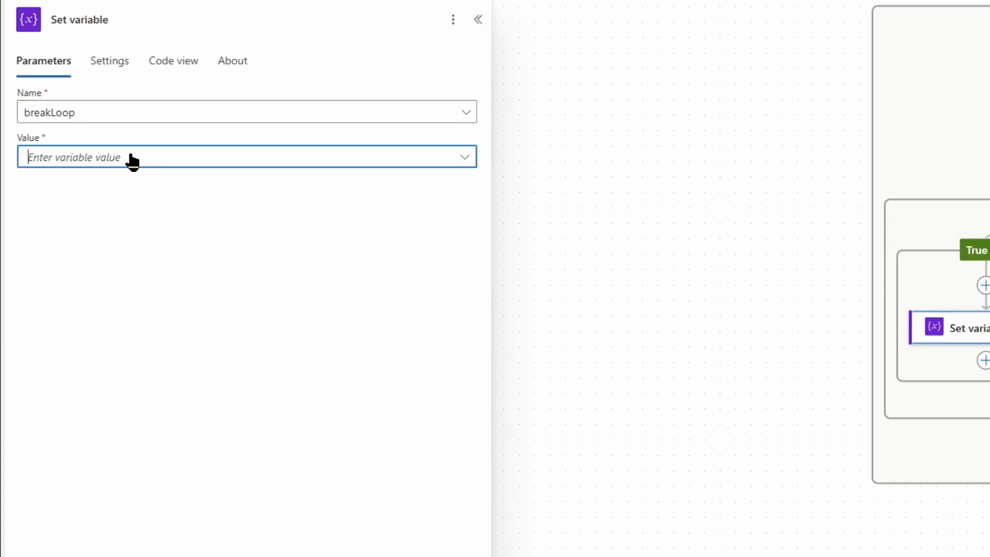
pyautogui.click(92, 213)
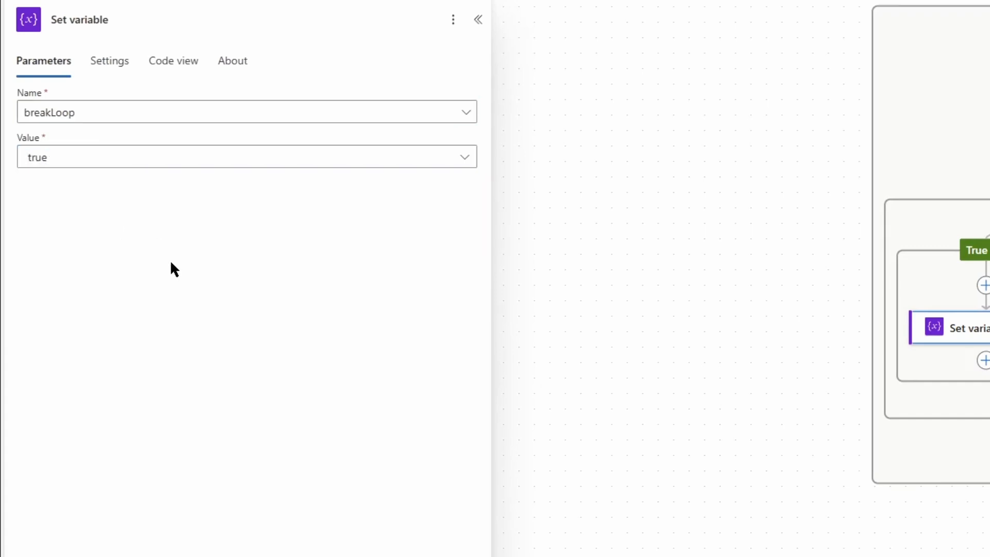
# - Rename the Set variable action as "Set variable - breakLoop true"
pyautogui.click(153, 14)
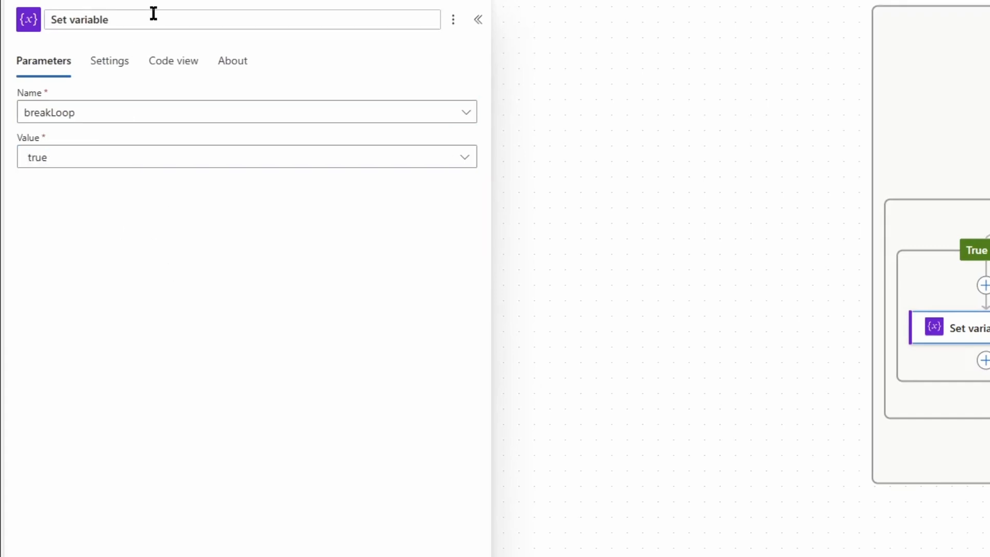
pyautogui.write('- breakLoop true')
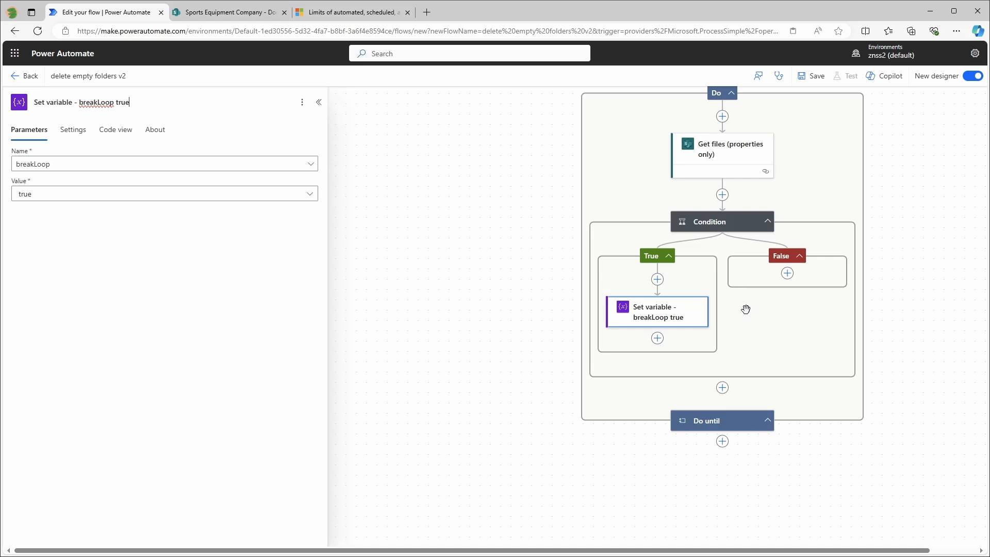
pyautogui.click(468, 399)
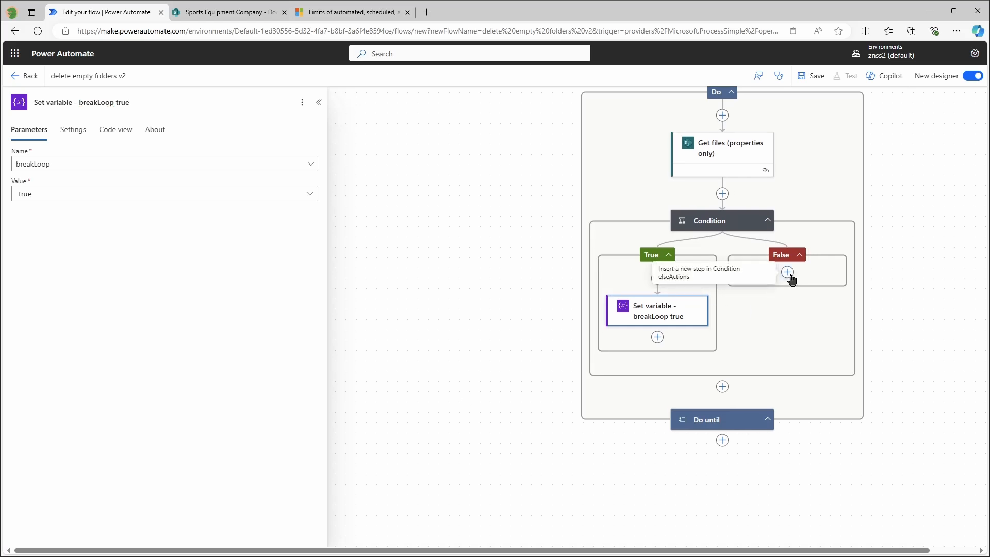
# - Add a Data Operation Select action to the condition's False branch
pyautogui.click(786, 273)
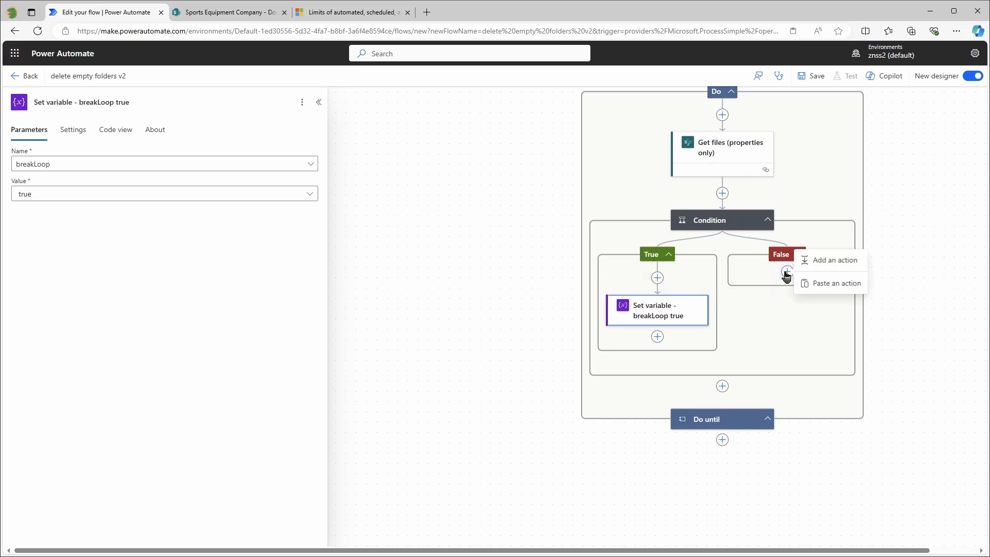
pyautogui.click(833, 260)
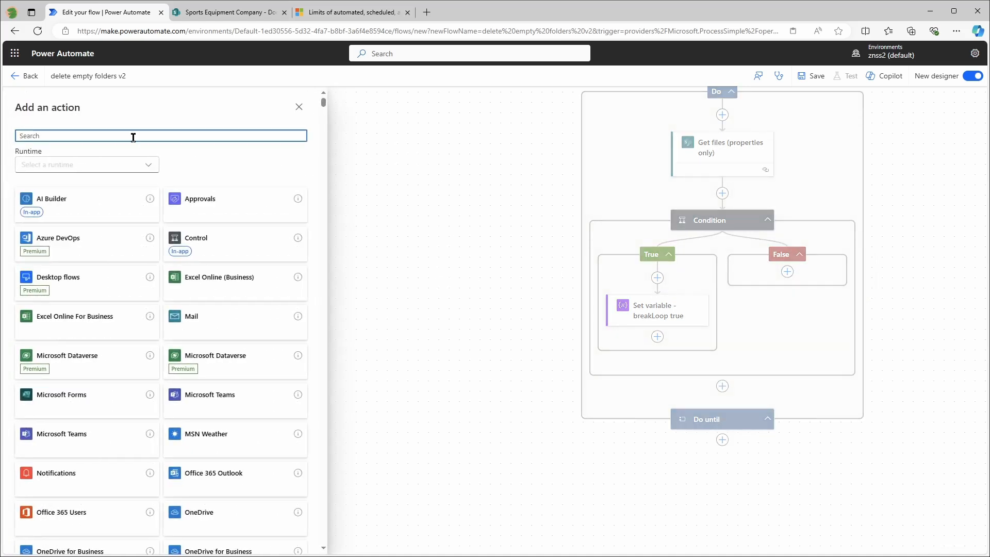
pyautogui.write('select')
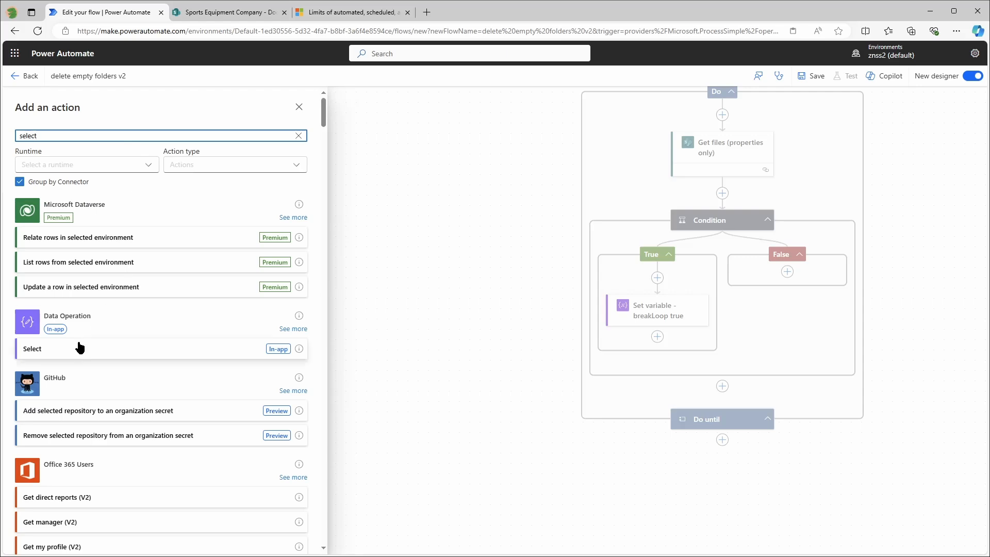
pyautogui.click(76, 346)
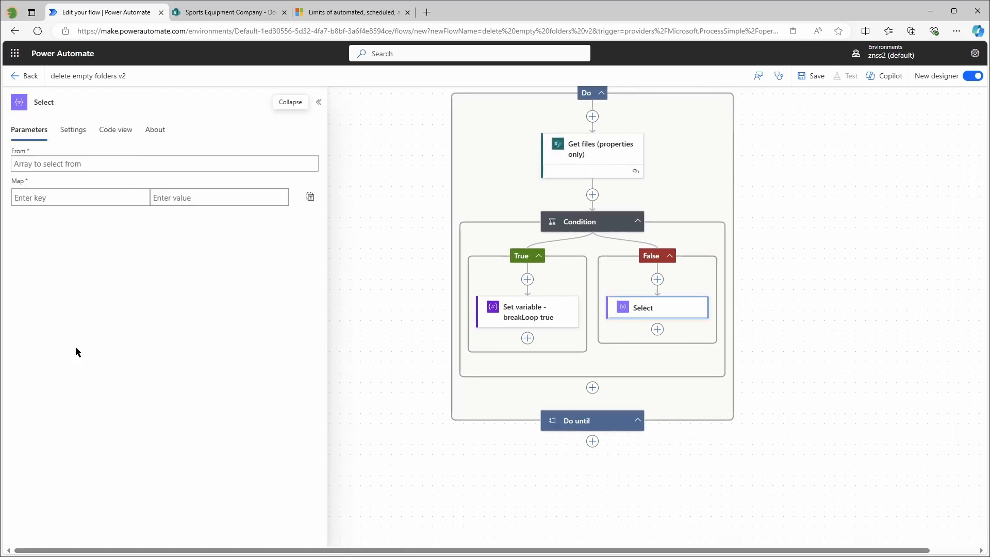
# - Set the Select action's From input to the body/value output of Get files (properties only)
pyautogui.click(70, 164)
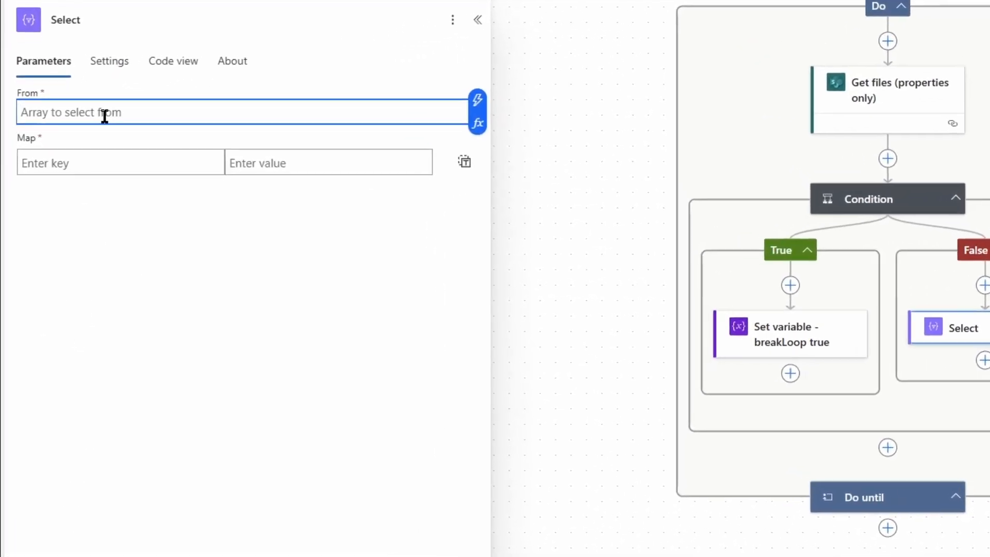
pyautogui.click(478, 100)
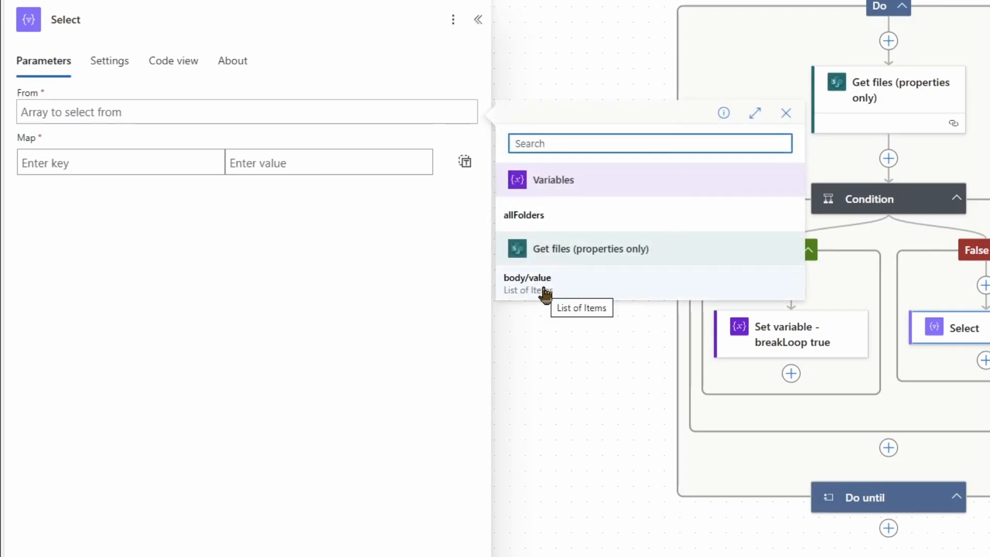
pyautogui.click(639, 290)
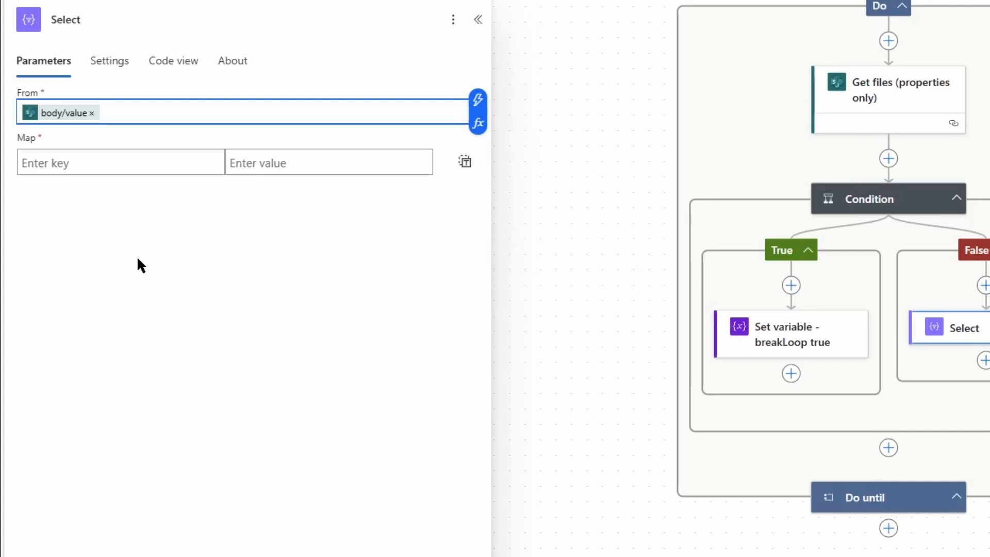
# - Map a fullPath key in the Select action to the Full Path value from Get files (properties only)
pyautogui.click(115, 164)
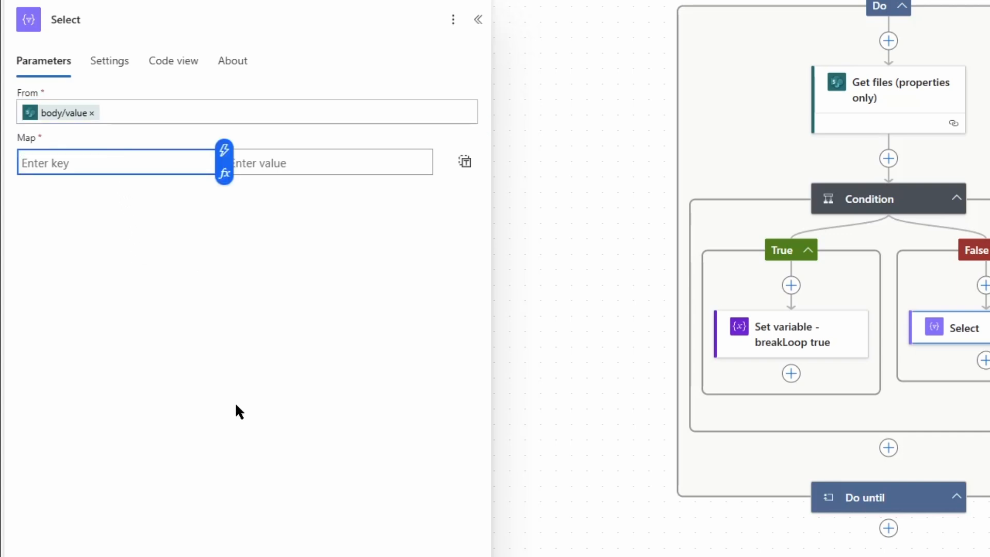
pyautogui.write('fullPath')
pyautogui.click(288, 163)
pyautogui.click(464, 161)
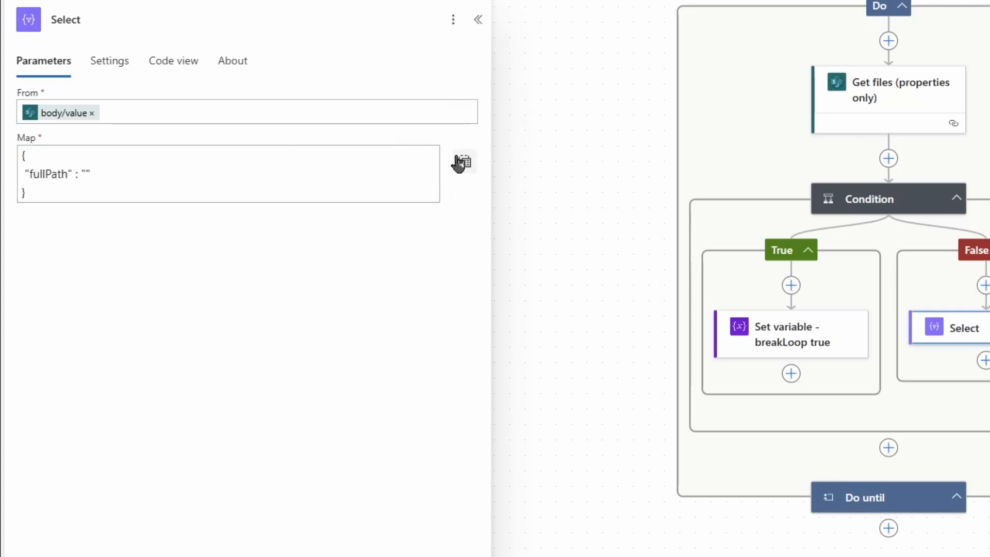
pyautogui.click(465, 162)
pyautogui.click(274, 151)
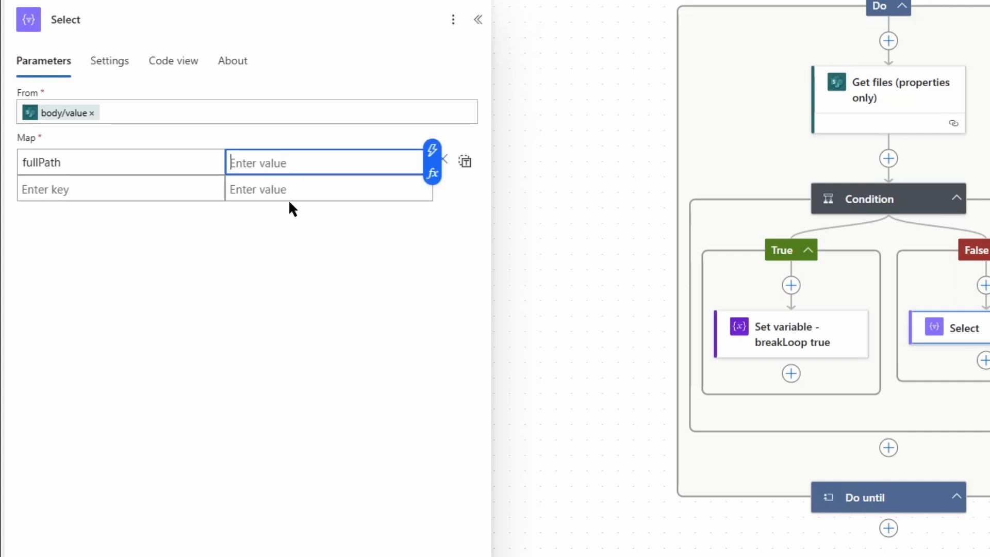
pyautogui.click(432, 153)
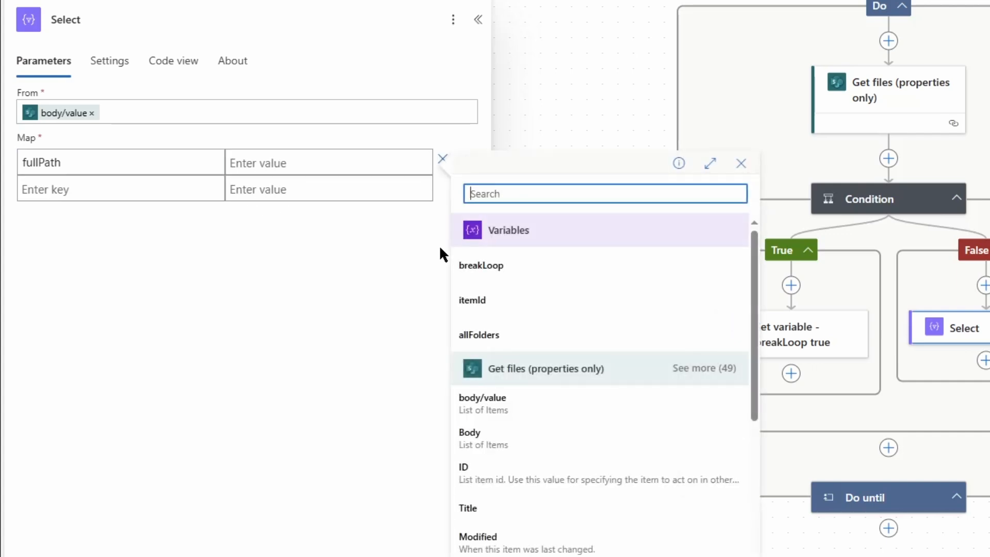
pyautogui.write('full')
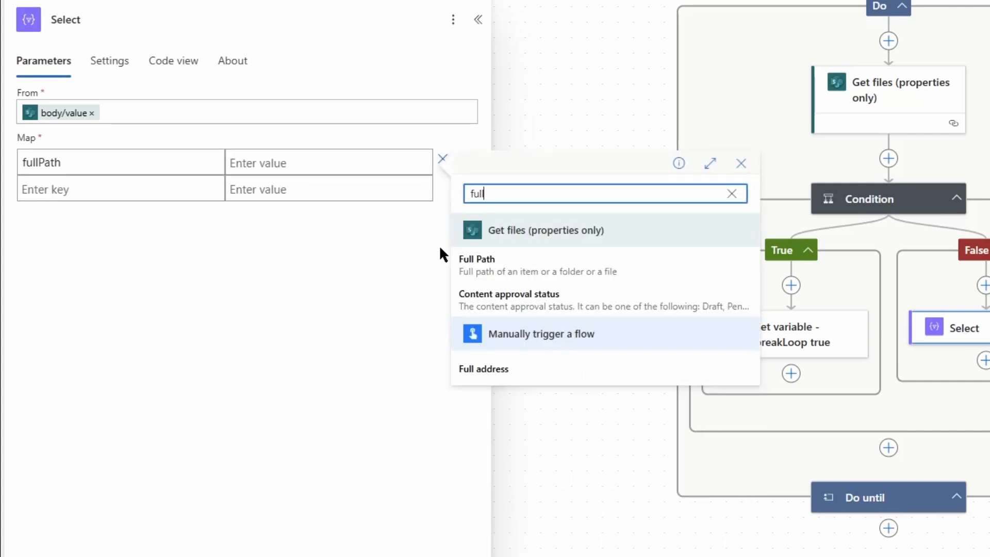
pyautogui.click(499, 265)
# - Add an id key to the Select map with the ID value from Get files (properties only)
pyautogui.click(95, 187)
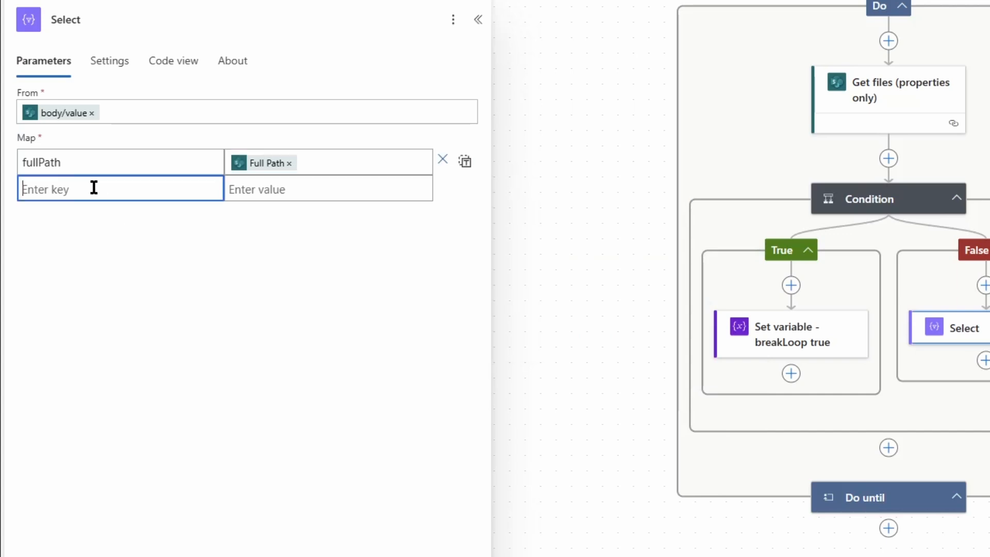
pyautogui.write('id')
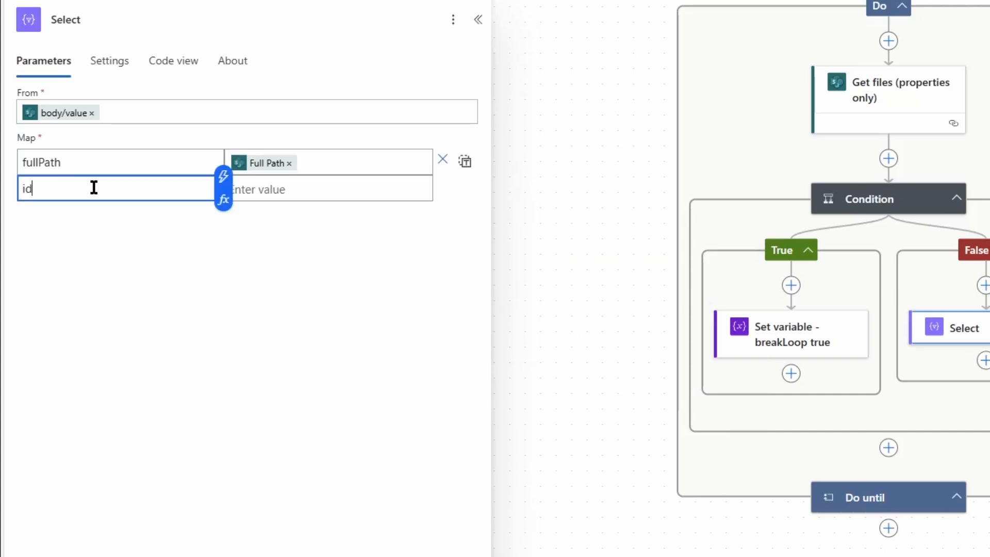
pyautogui.click(282, 189)
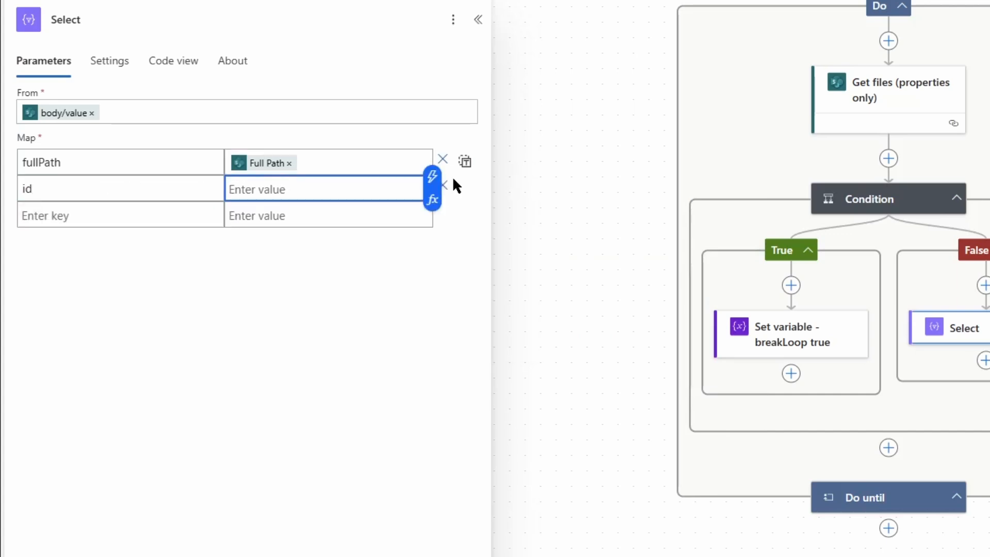
pyautogui.click(433, 178)
pyautogui.write('id')
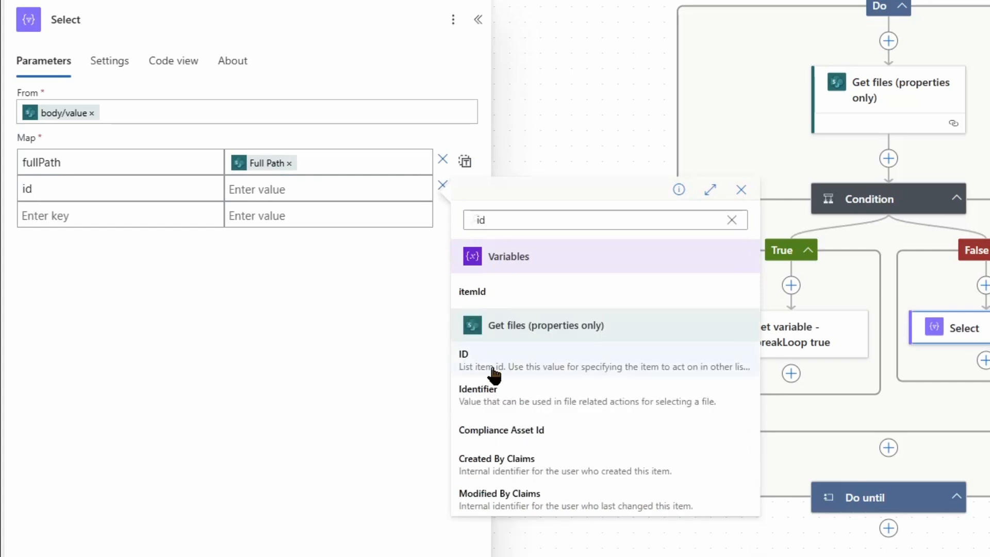
pyautogui.click(494, 370)
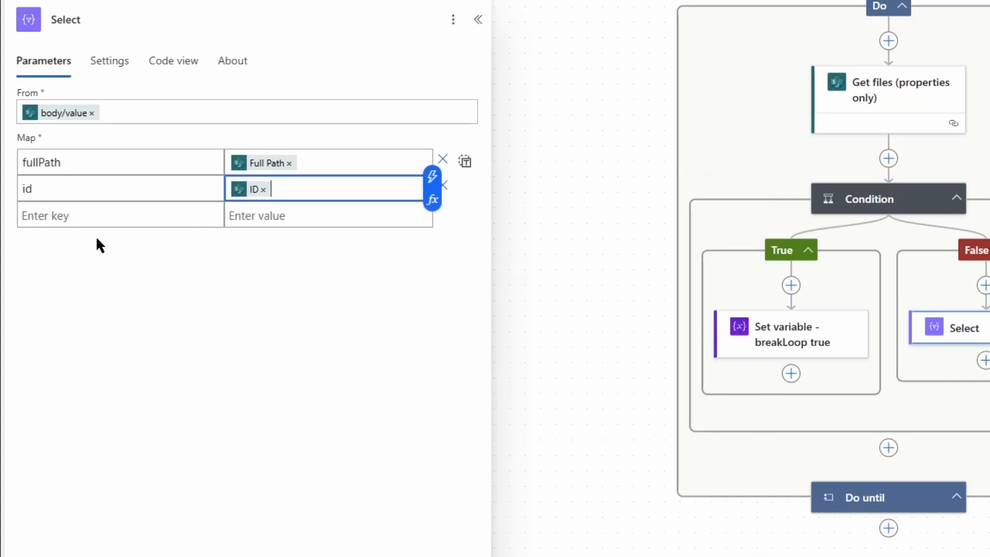
# - Add an identifier key to the Select map with the Identifier value from Get files (properties only)
pyautogui.click(81, 216)
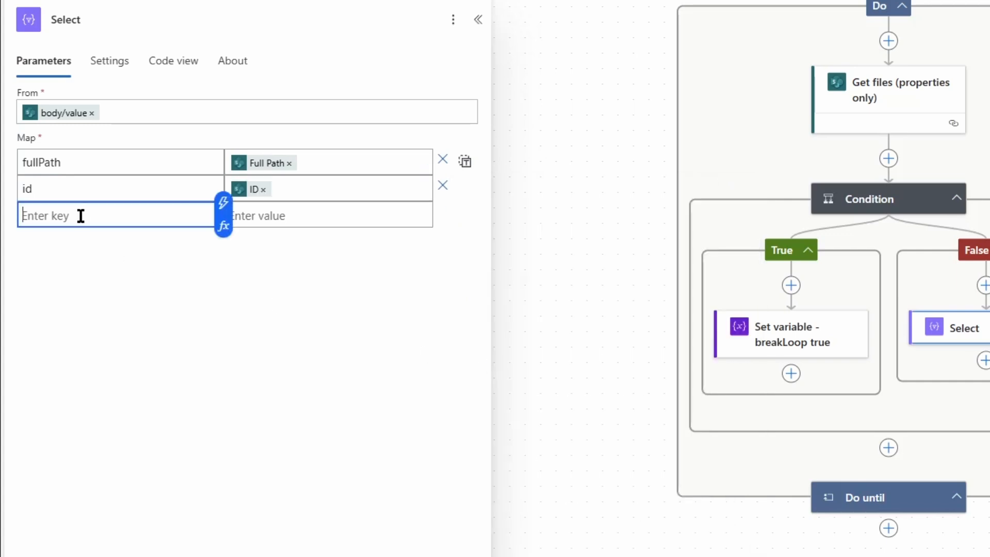
pyautogui.write('identifier')
pyautogui.click(325, 217)
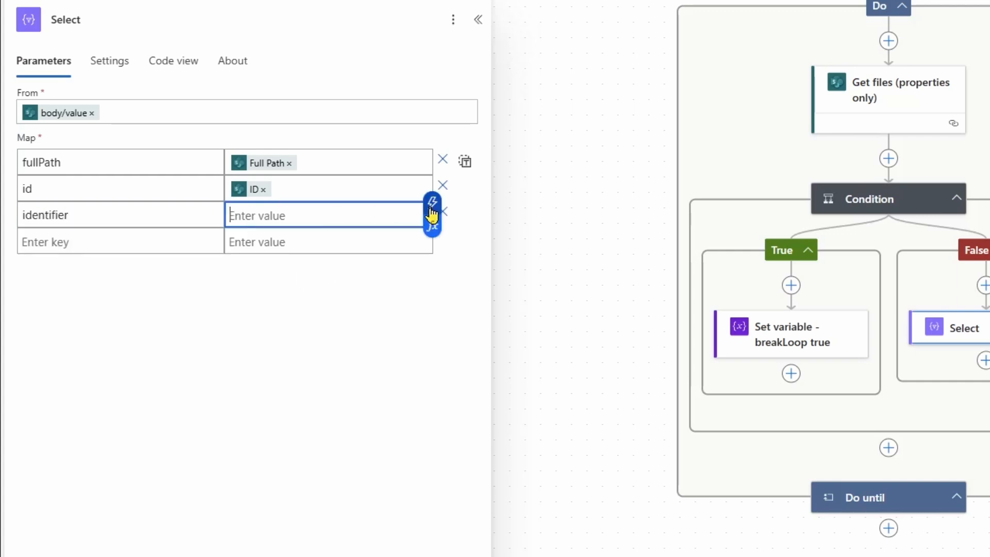
pyautogui.write('ident')
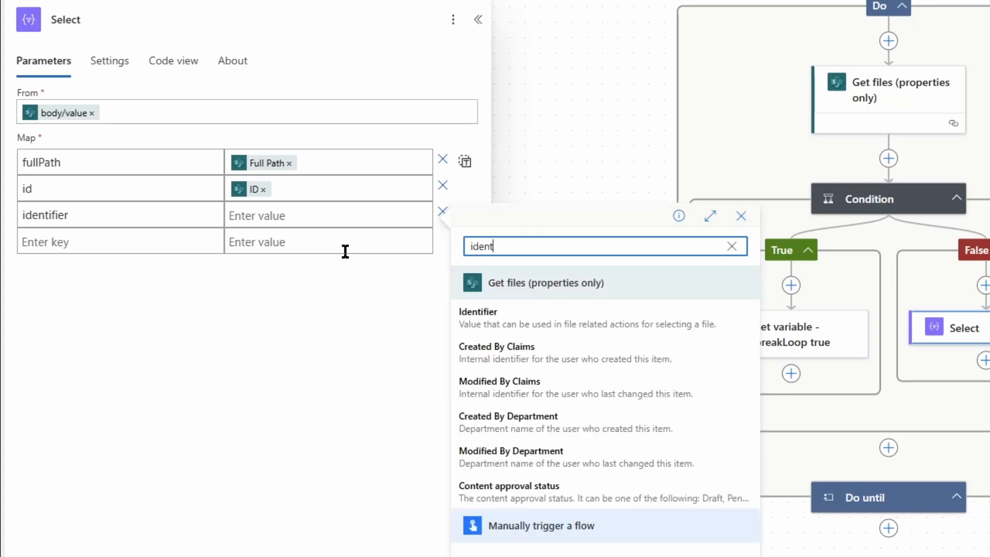
pyautogui.click(478, 306)
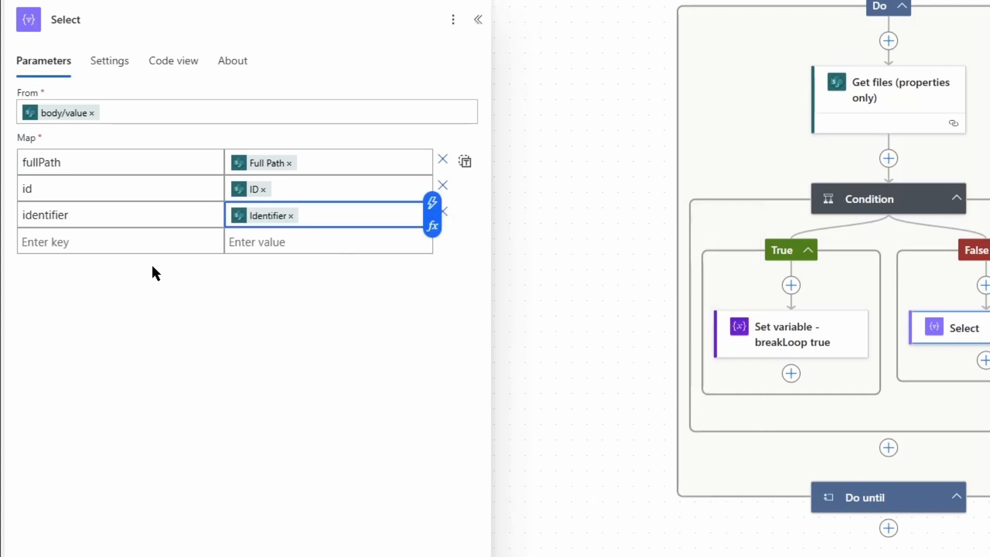
# - Add a fullPathDepth key to the Select map and write its value expression as split(item()?['{FullPath}'],'/')
pyautogui.click(112, 235)
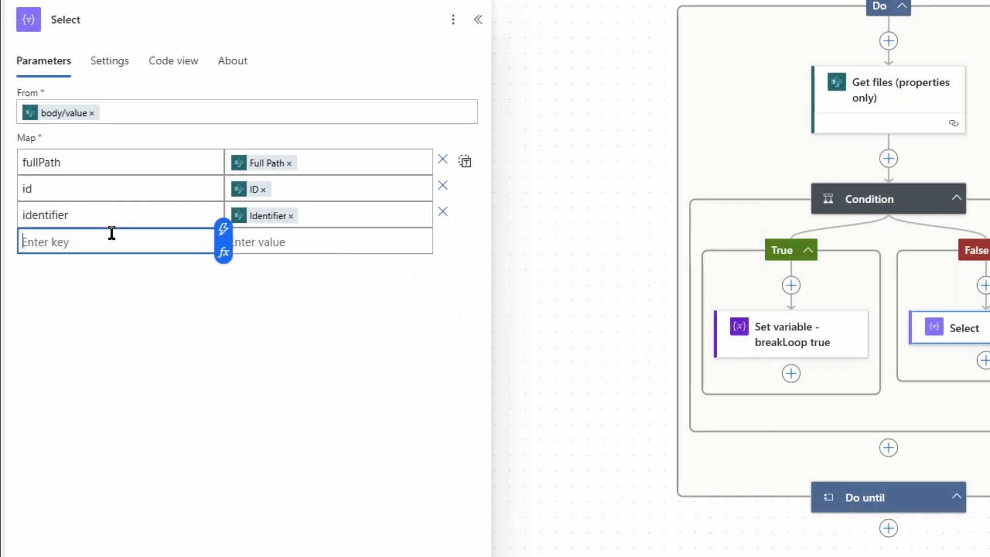
pyautogui.write('fullPathDepth')
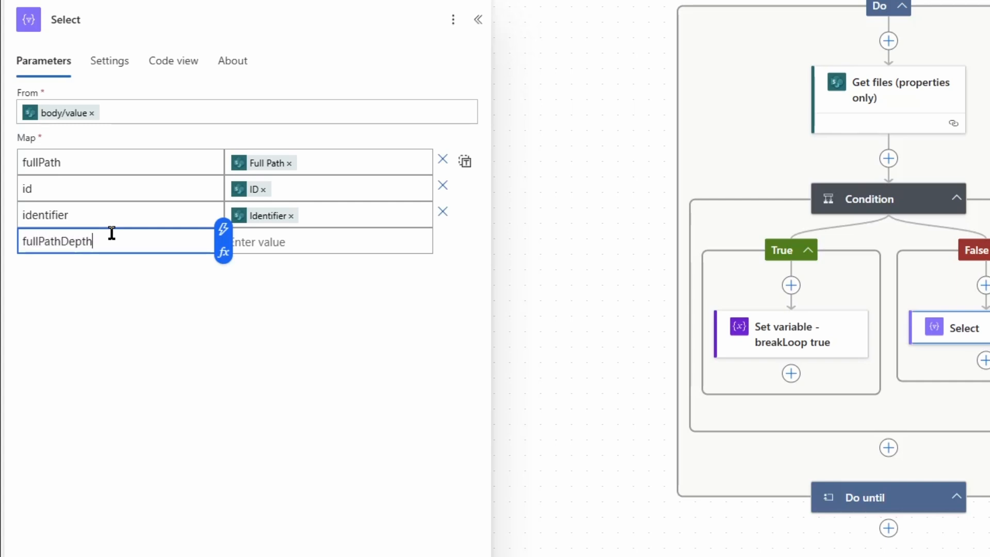
pyautogui.click(292, 242)
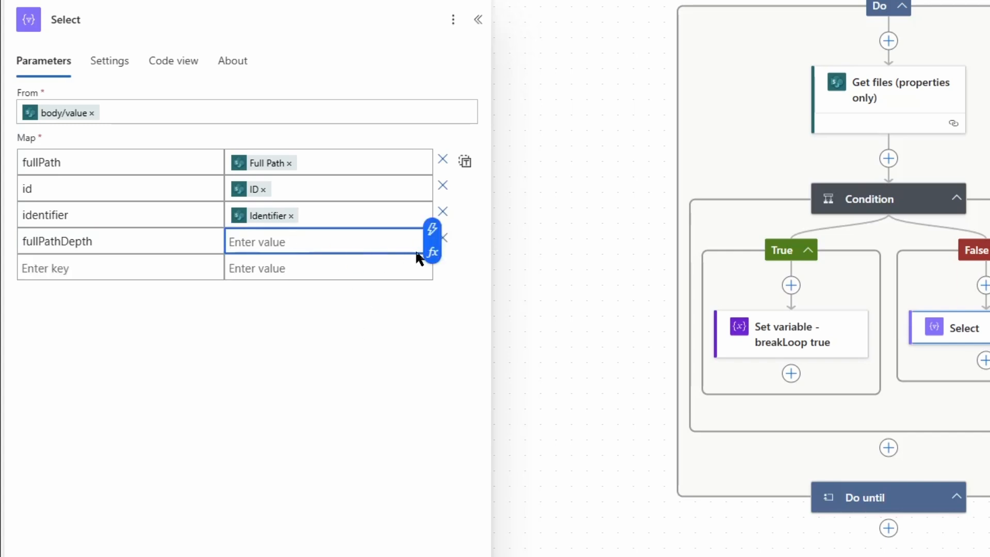
pyautogui.click(431, 252)
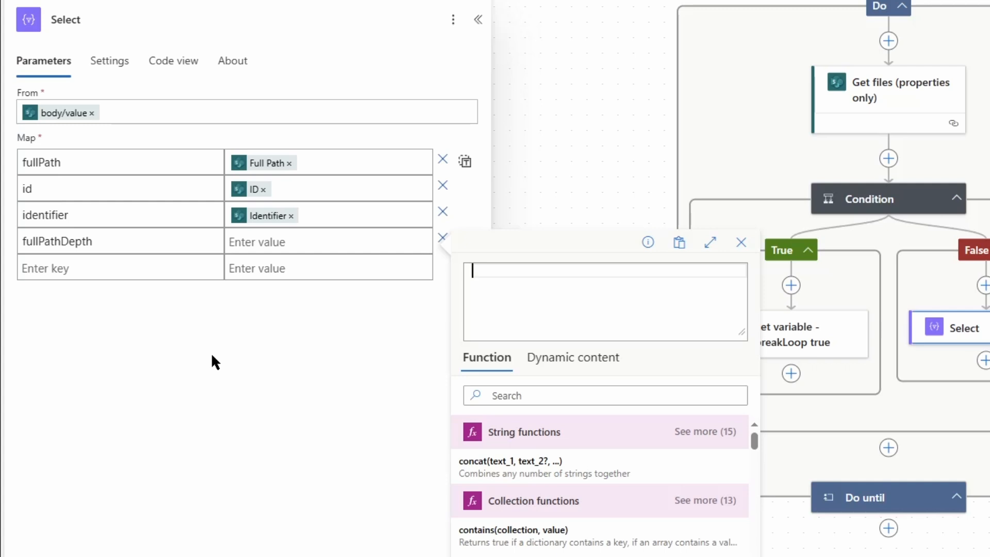
pyautogui.write('sp')
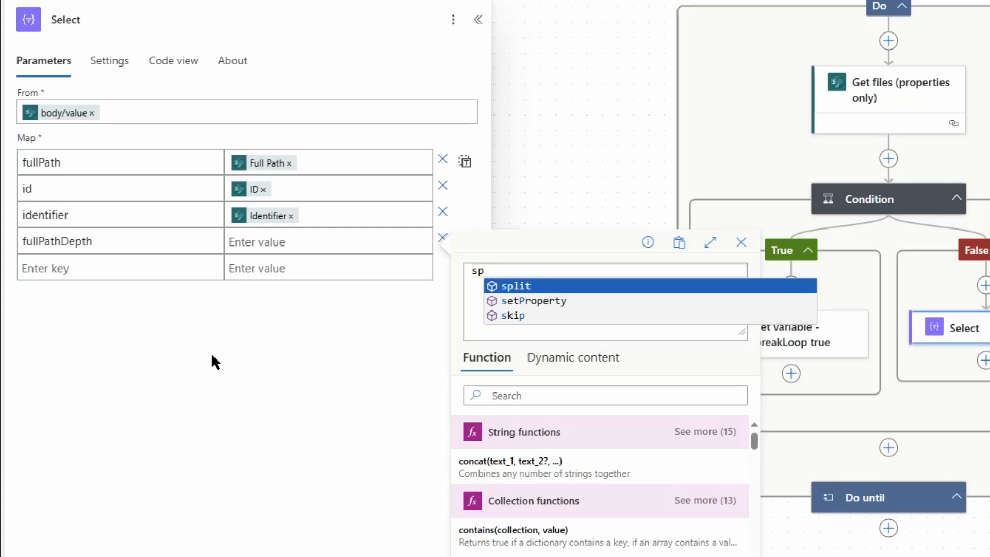
pyautogui.press('Return')
pyautogui.write('(')
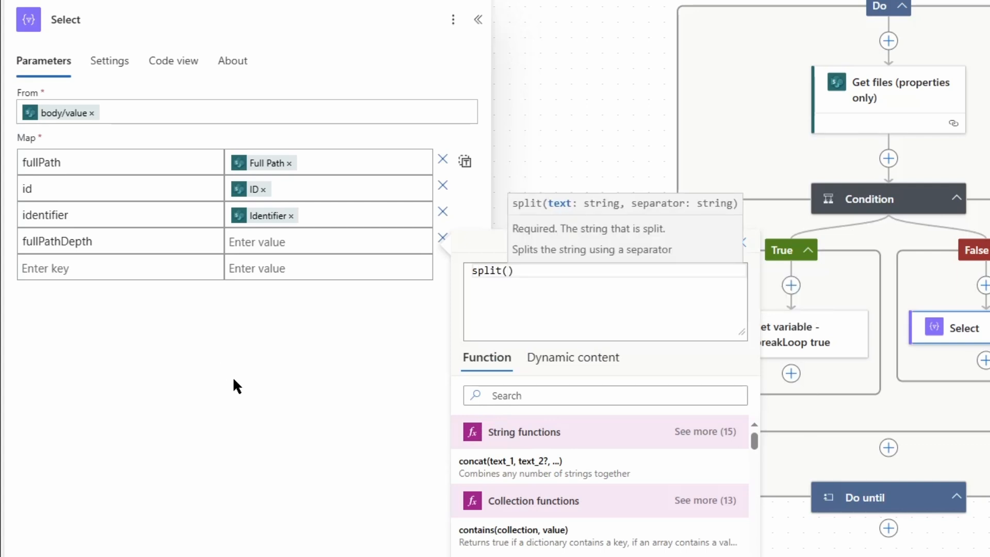
pyautogui.click(542, 360)
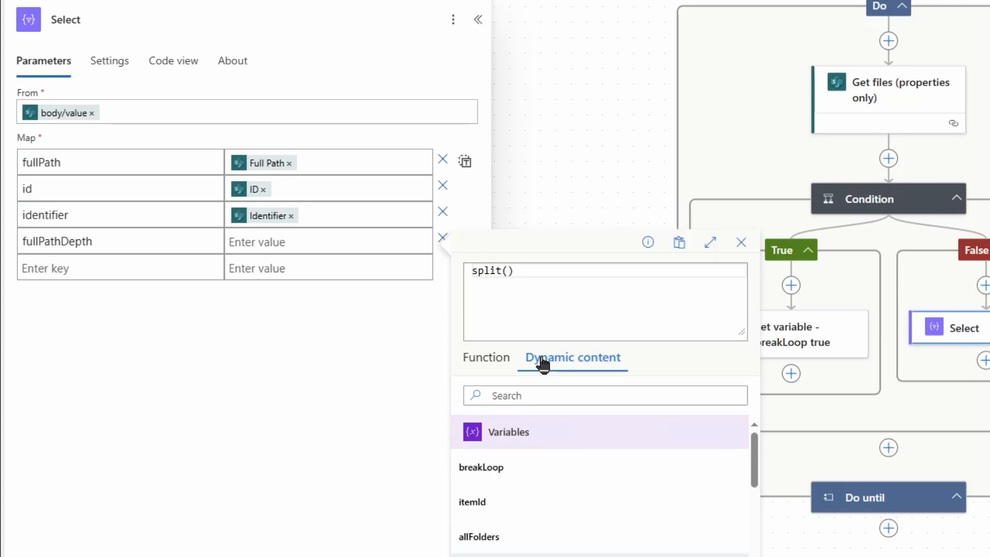
pyautogui.click(534, 396)
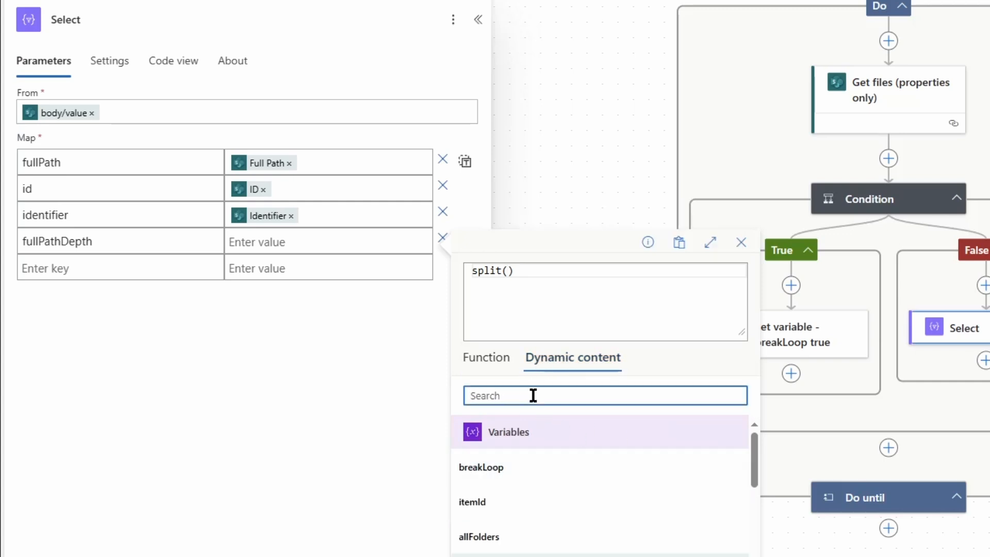
pyautogui.write('full')
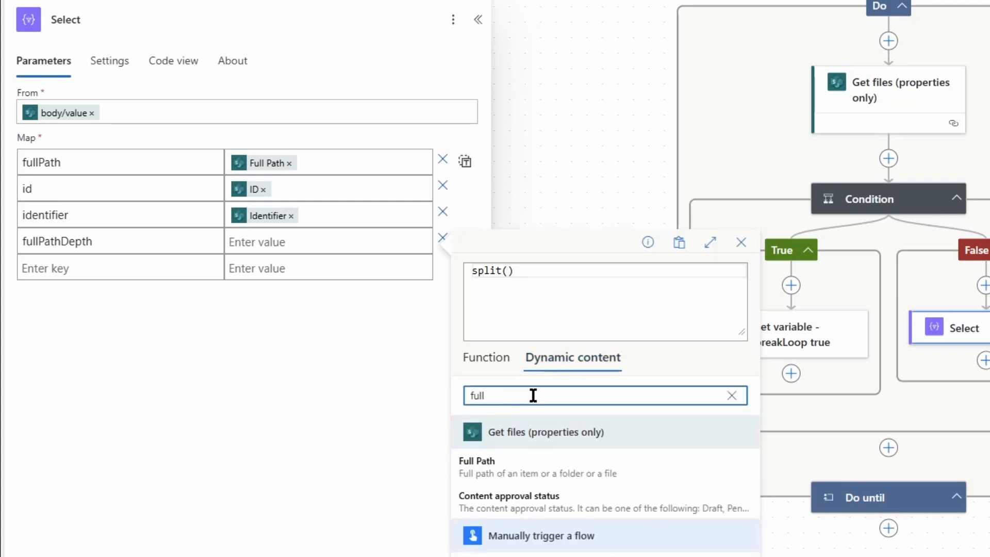
pyautogui.click(525, 475)
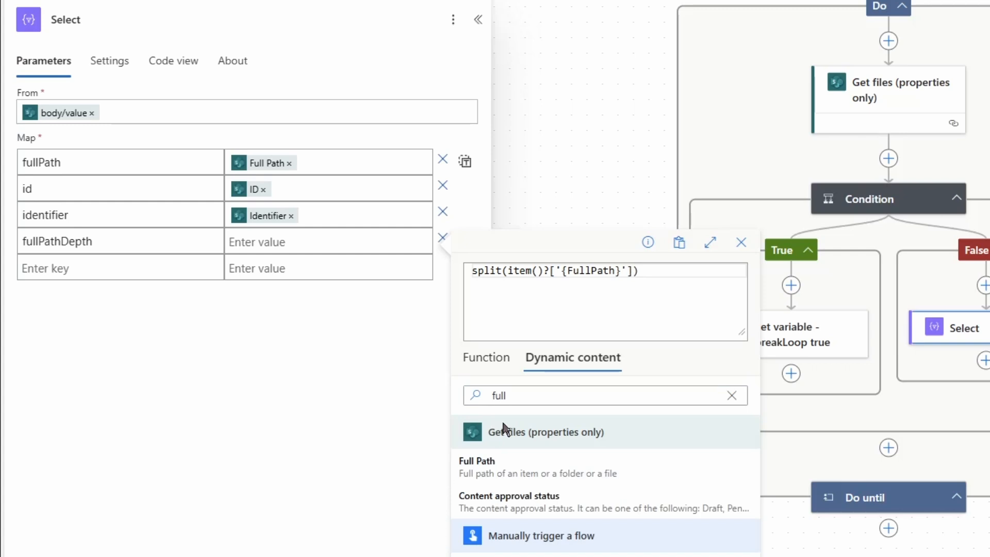
pyautogui.write(',')
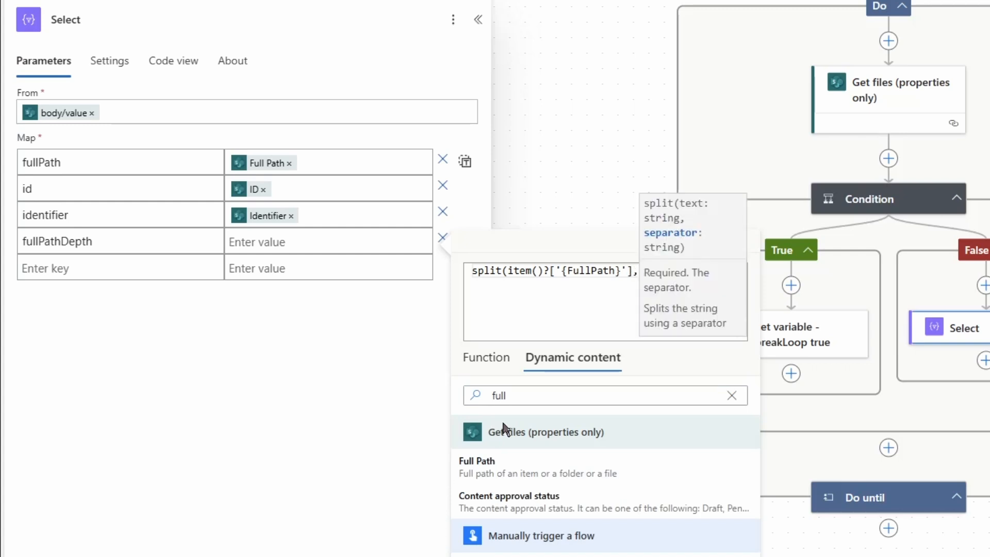
pyautogui.write("'/'")
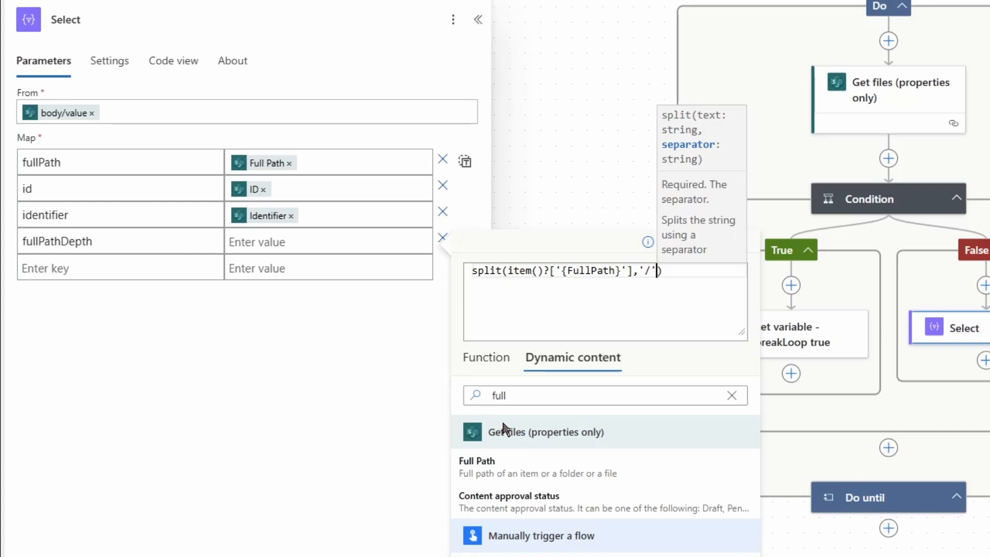
# - Wrap the fullPathDepth split expression in length() and insert it as the key's value
pyautogui.press('Home')
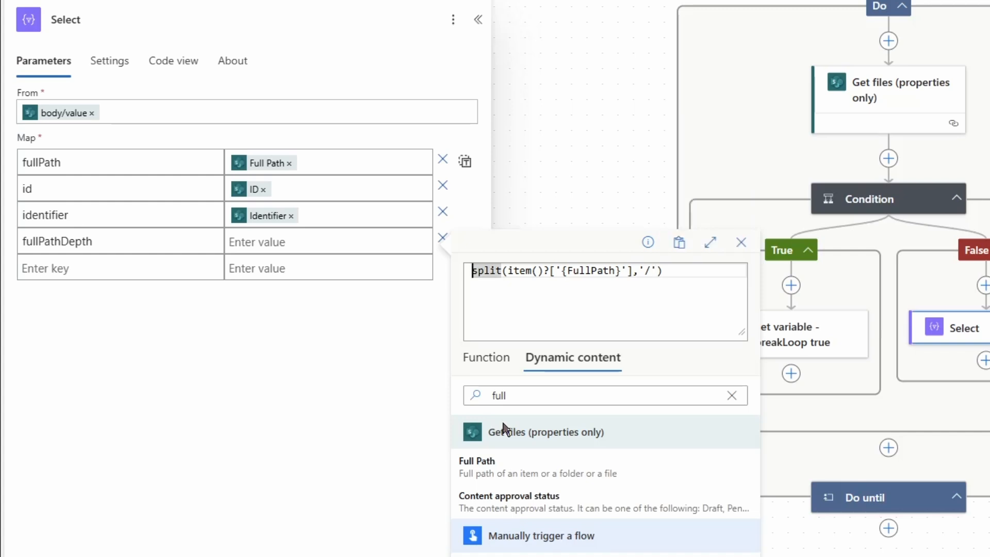
pyautogui.write('le')
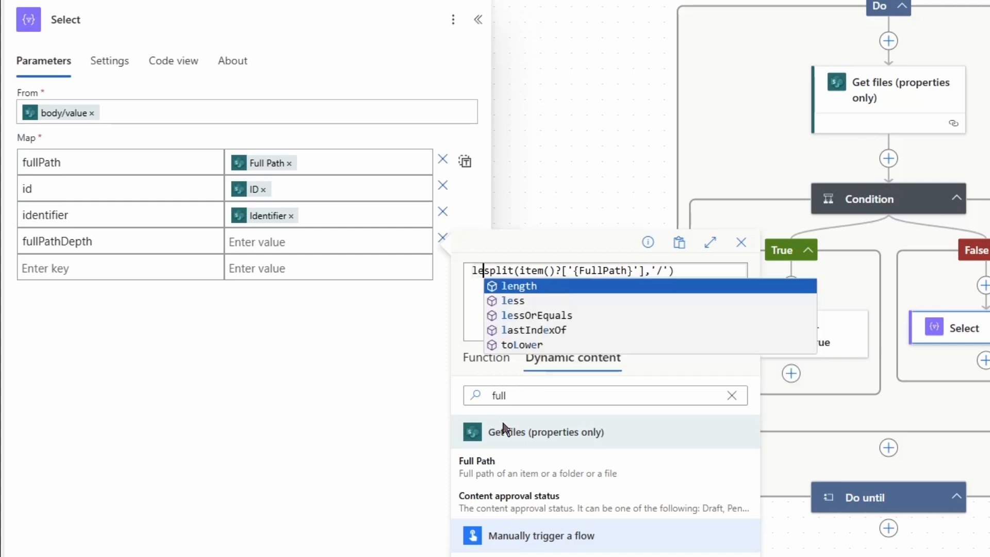
pyautogui.write('ngth')
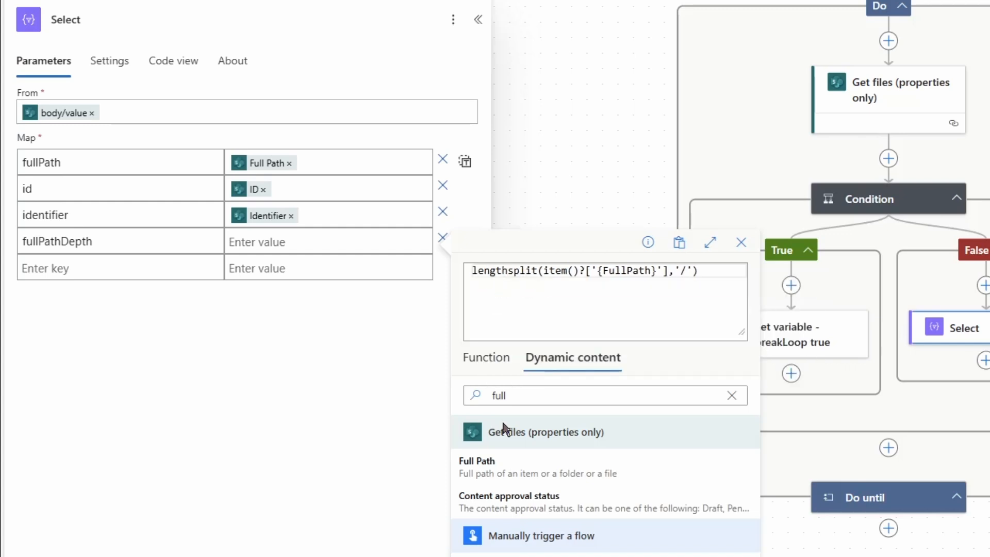
pyautogui.write('(')
pyautogui.press('End')
pyautogui.write(')')
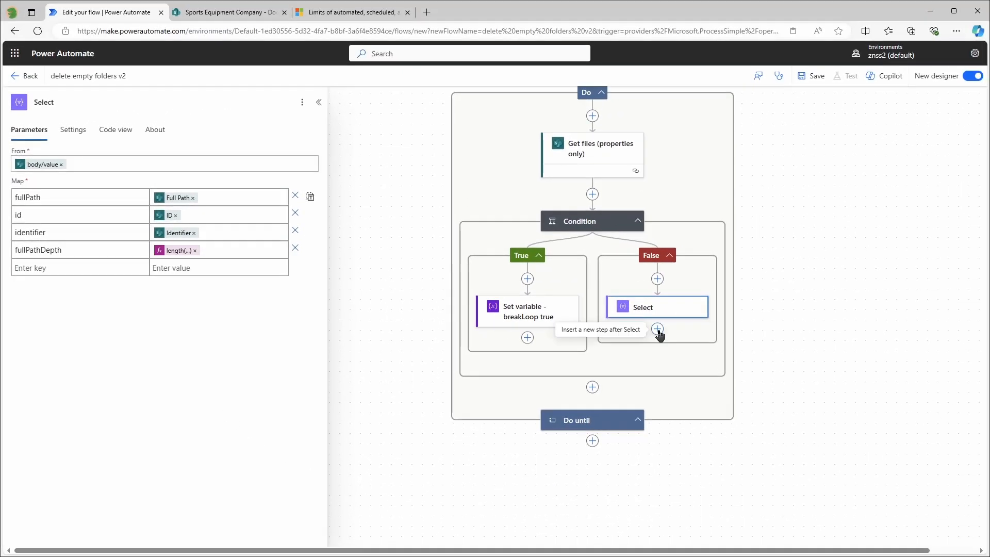
# - Add a Compose action after Select in the Condition's False branch
pyautogui.click(658, 329)
pyautogui.click(689, 316)
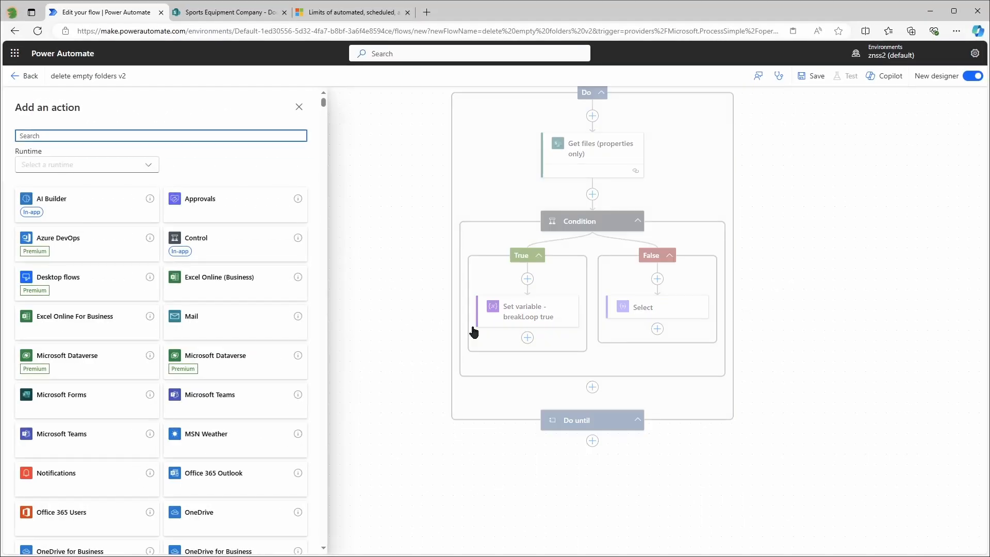
pyautogui.write('compose')
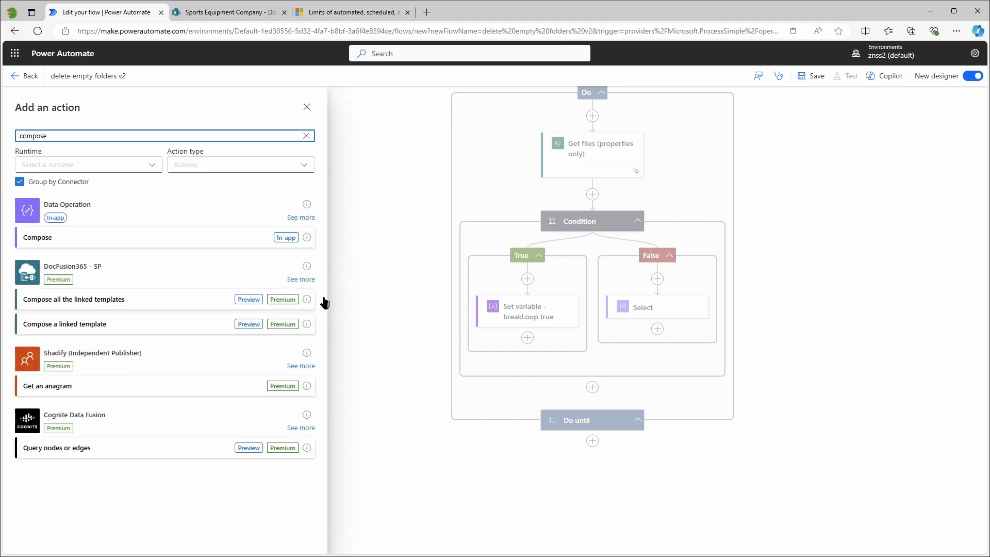
pyautogui.click(88, 240)
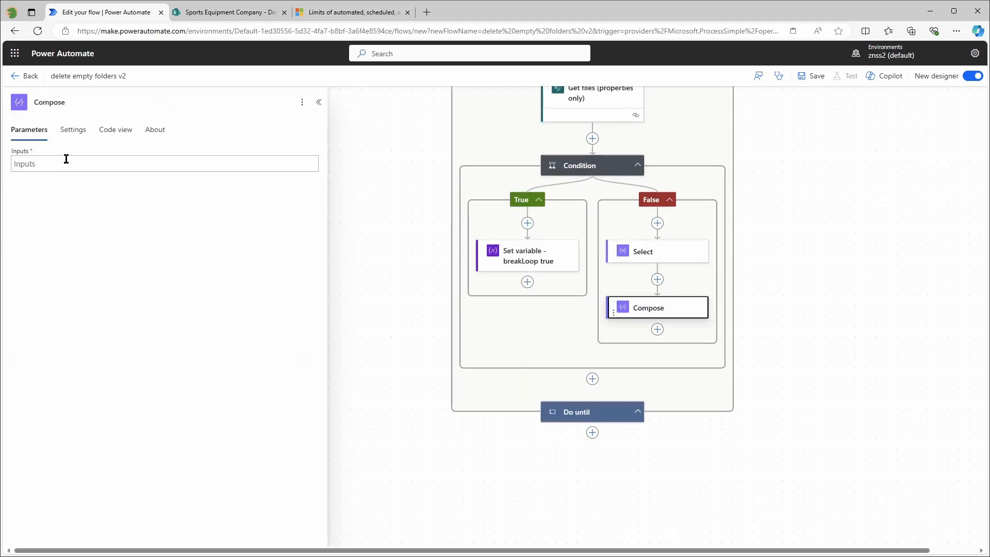
# - Set the Compose inputs to the expression union(variables('allFolders'),body('Select'))
pyautogui.click(58, 169)
pyautogui.click(318, 169)
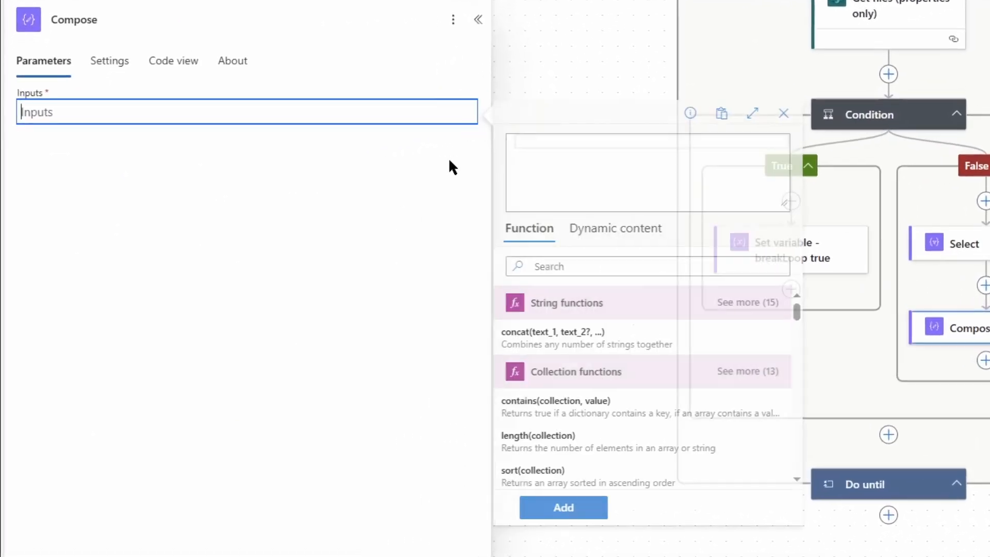
pyautogui.write('uni')
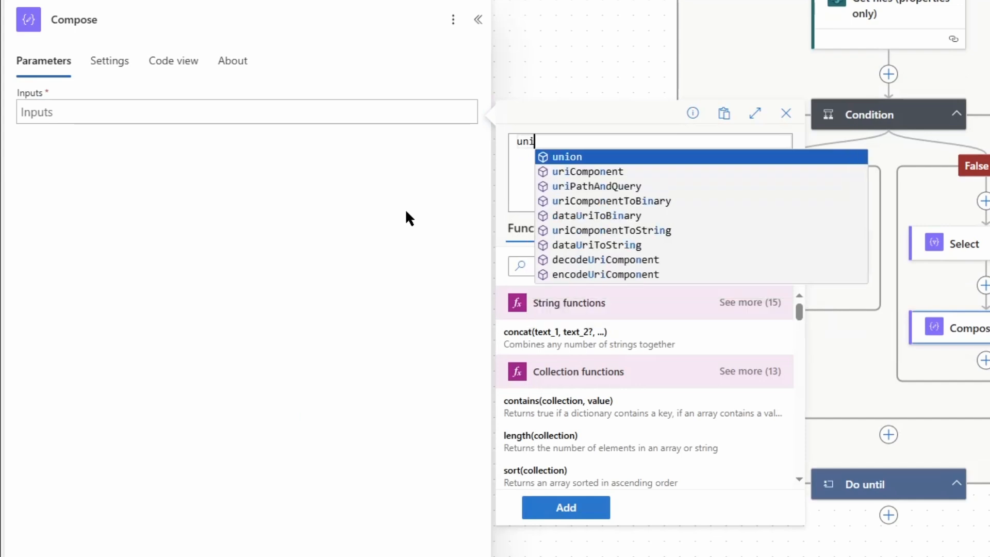
pyautogui.press('Return')
pyautogui.write('(')
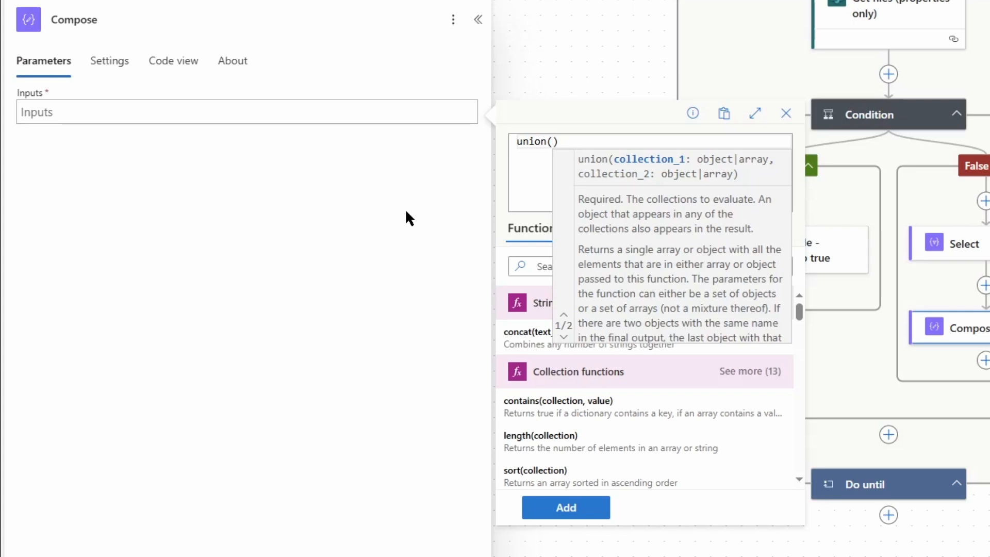
pyautogui.click(549, 141)
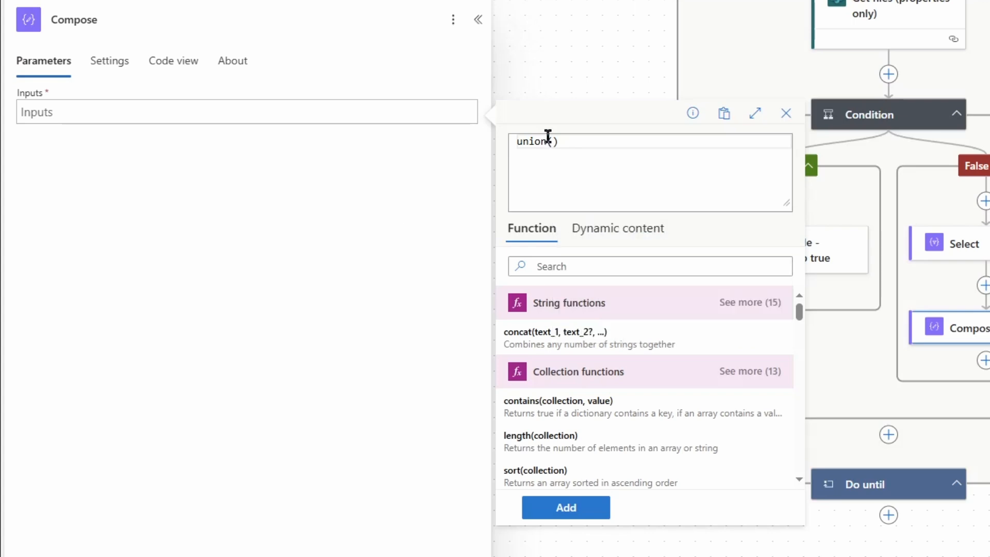
pyautogui.click(603, 230)
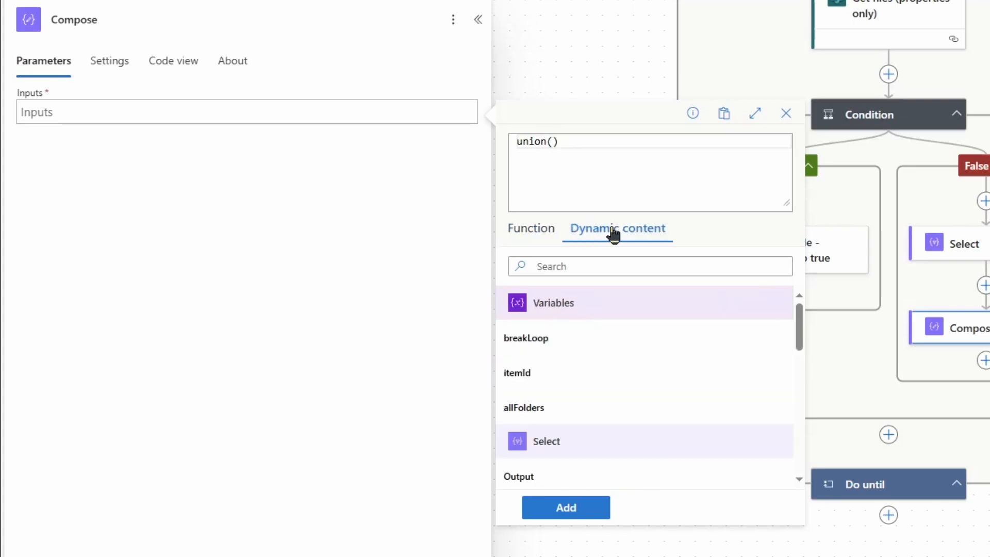
pyautogui.click(555, 415)
pyautogui.write(',')
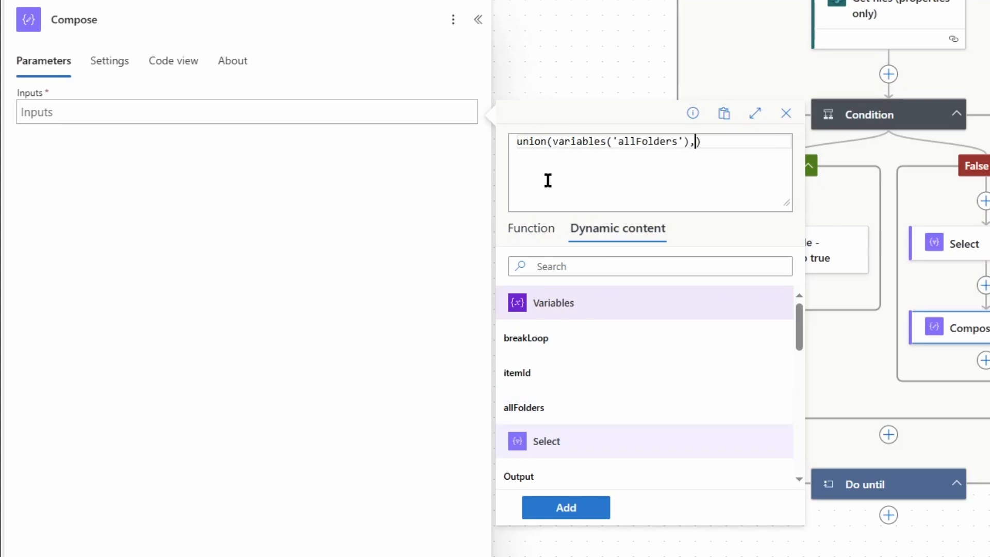
pyautogui.scroll(-2, 593, 343)
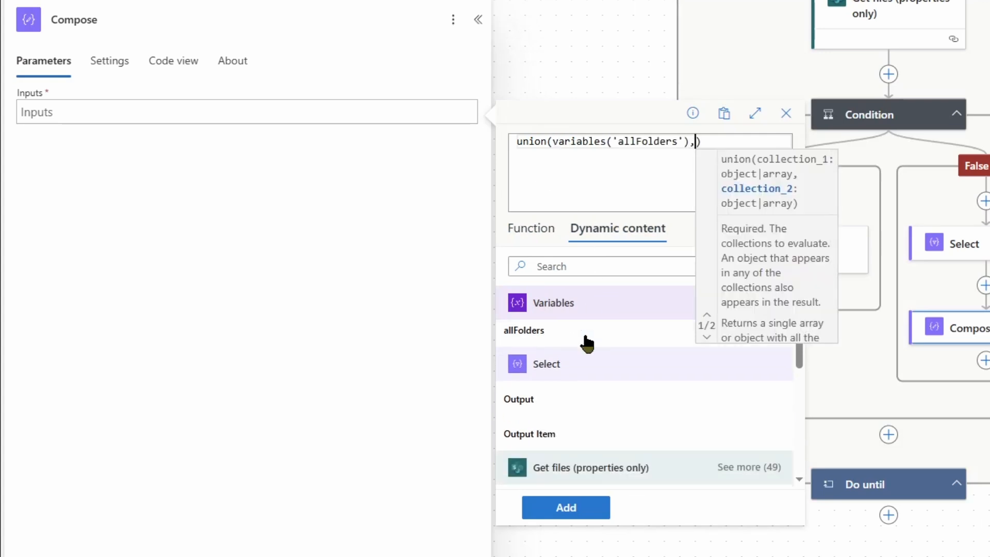
pyautogui.click(539, 411)
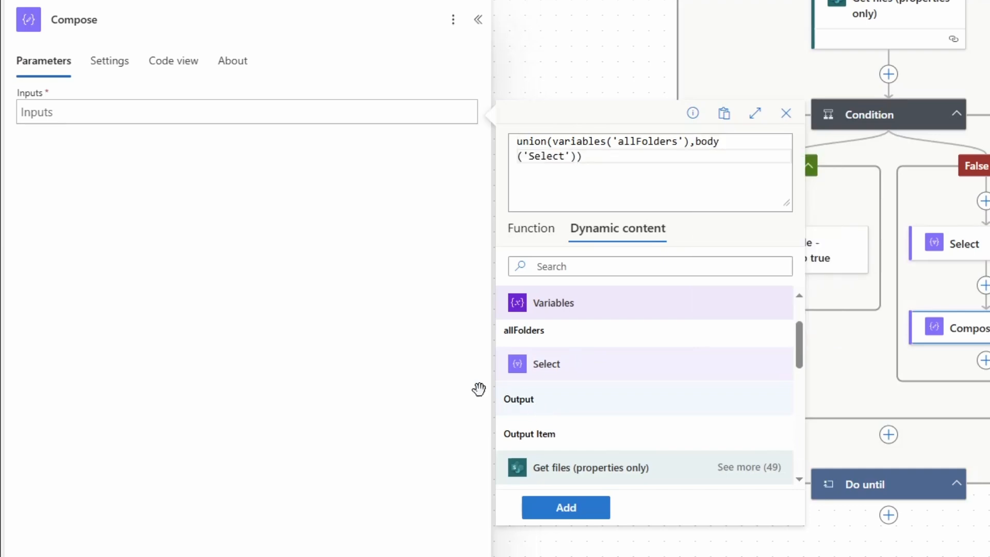
pyautogui.click(567, 509)
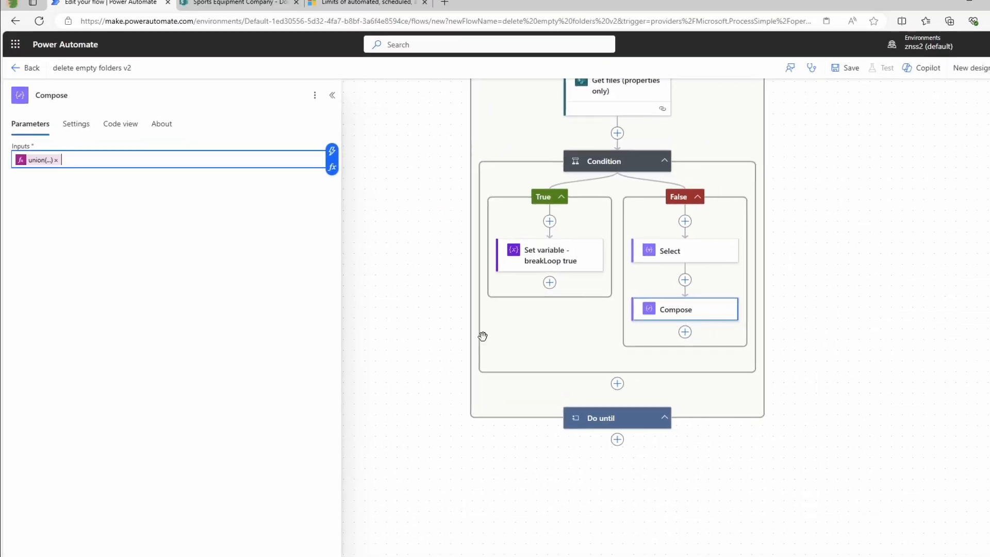
# - Add a Set variable action after Compose in the False branch
pyautogui.click(685, 332)
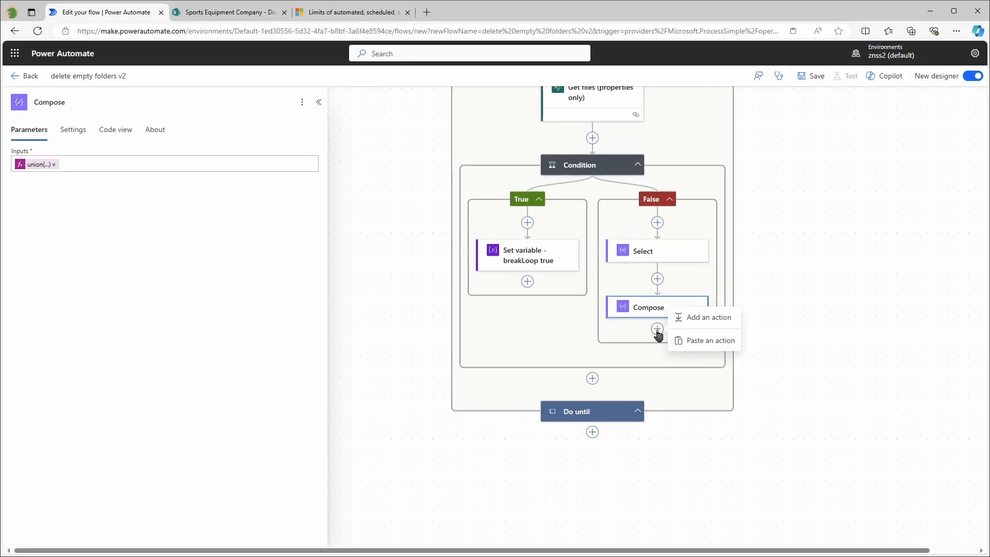
pyautogui.click(720, 323)
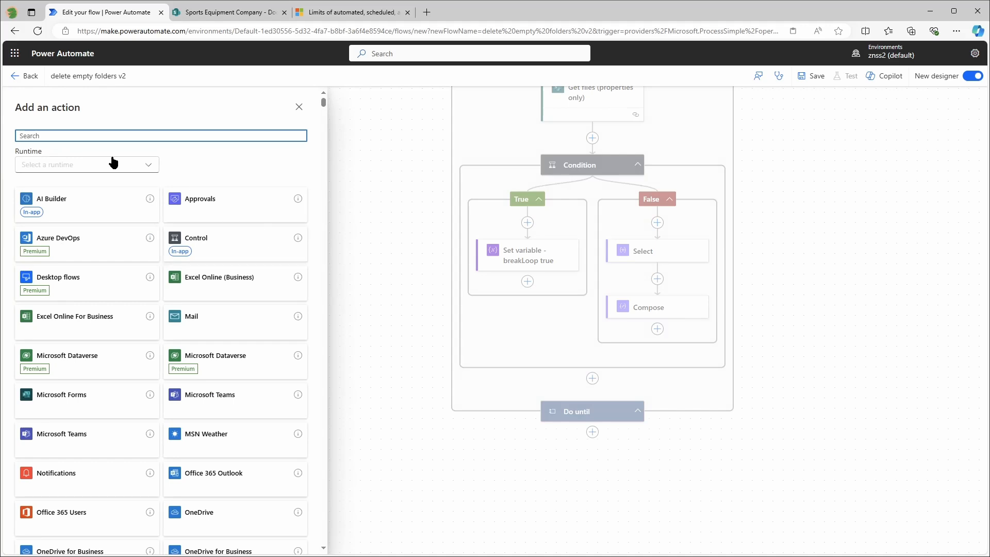
pyautogui.write('set var')
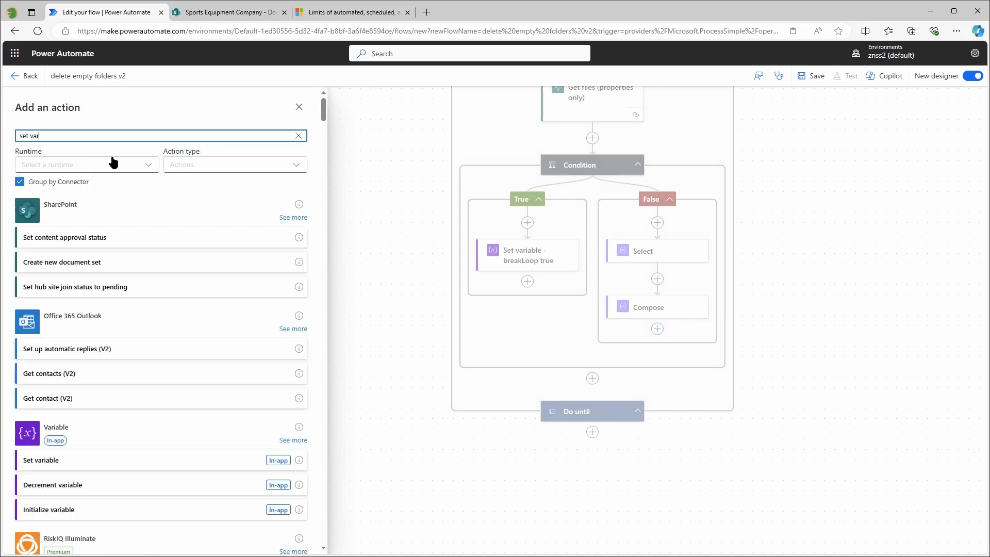
pyautogui.click(137, 460)
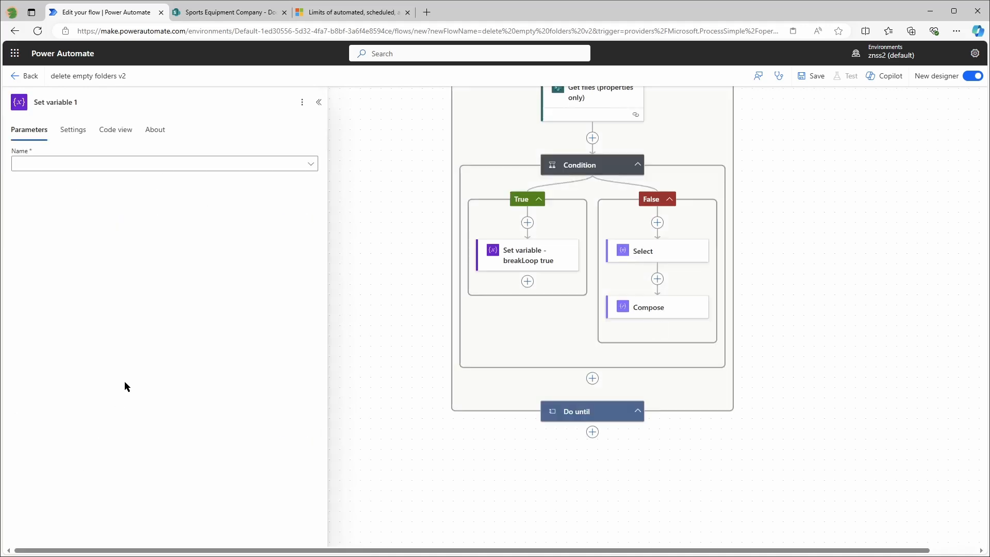
# - Set the allFolders variable to the Compose Outputs and rename the action as Set variable - allFolders
pyautogui.click(94, 164)
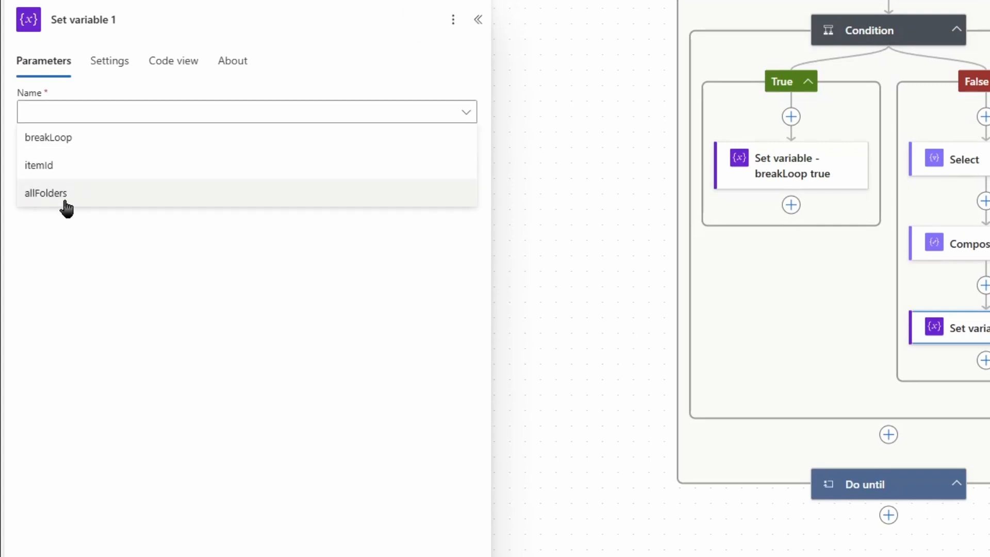
pyautogui.click(65, 196)
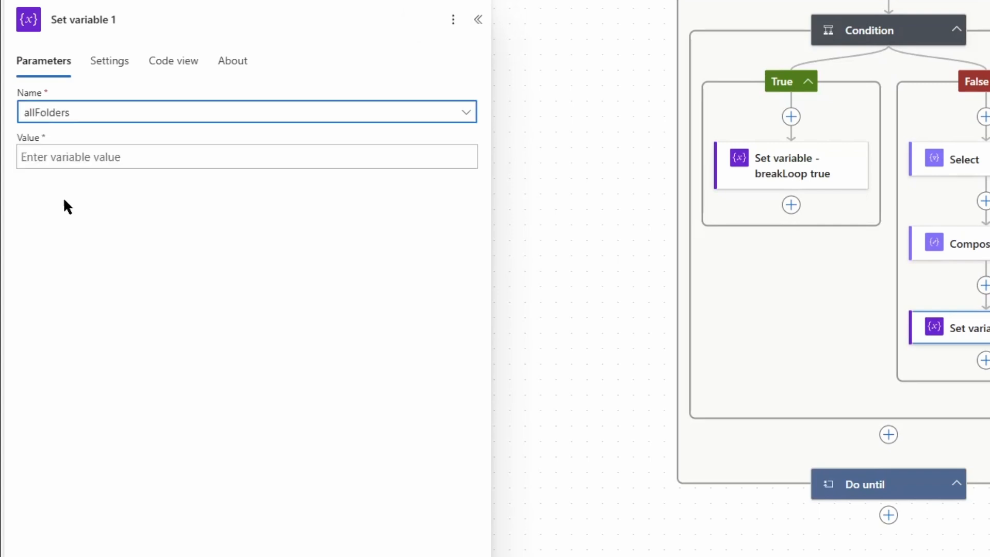
pyautogui.click(80, 157)
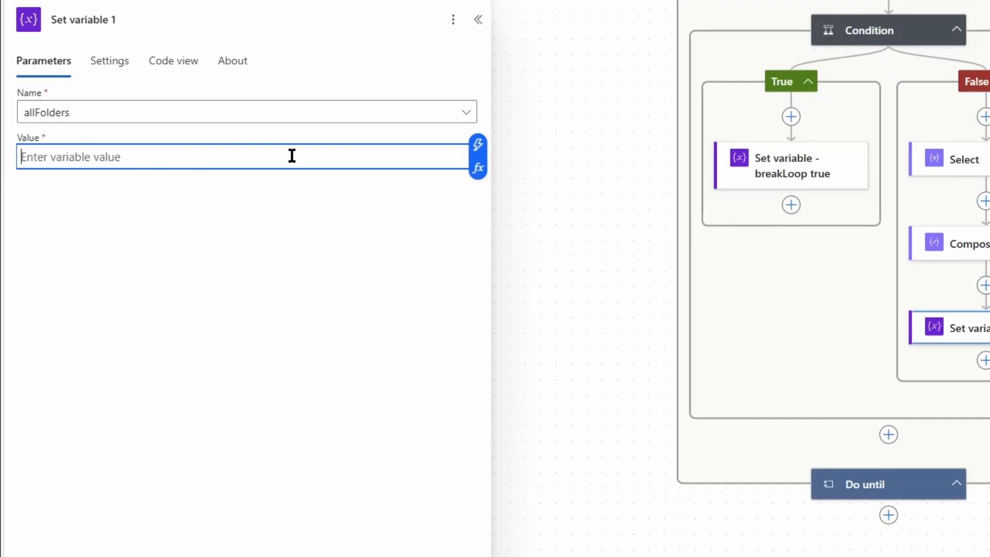
pyautogui.click(477, 145)
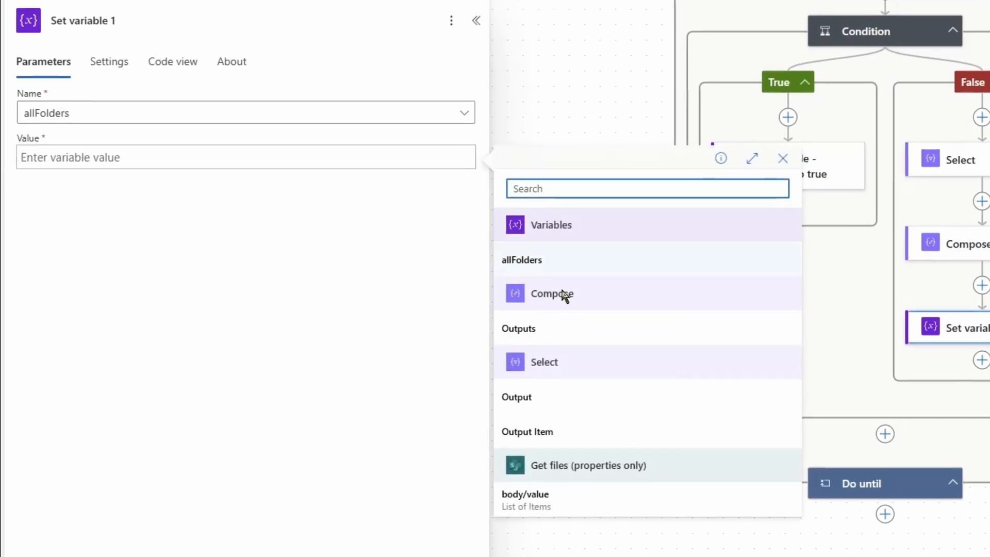
pyautogui.click(521, 329)
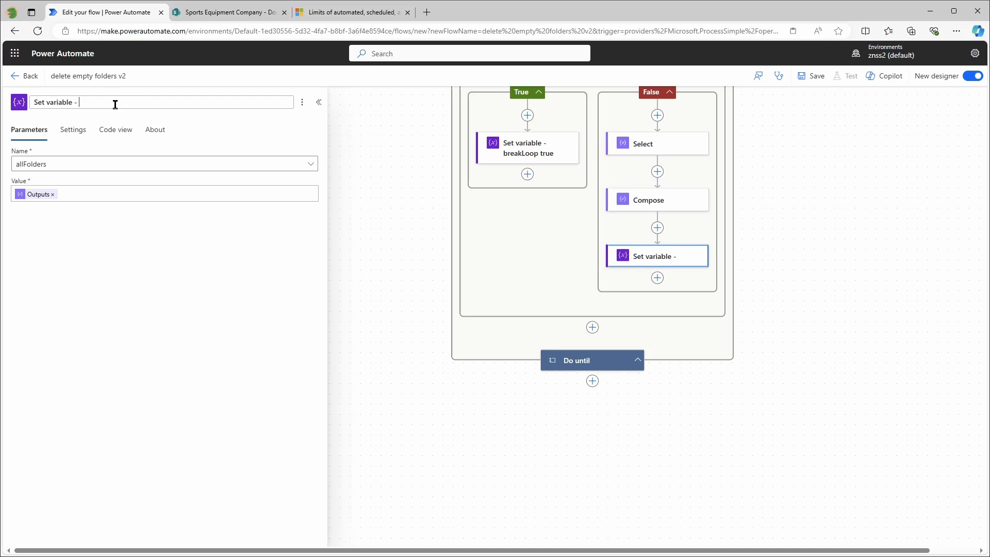
pyautogui.write('Folders')
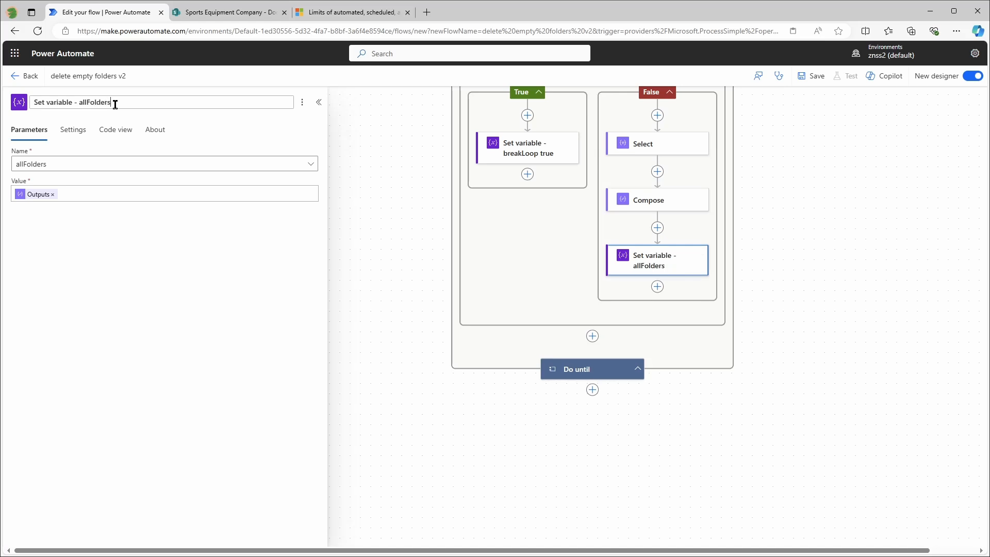
pyautogui.click(552, 330)
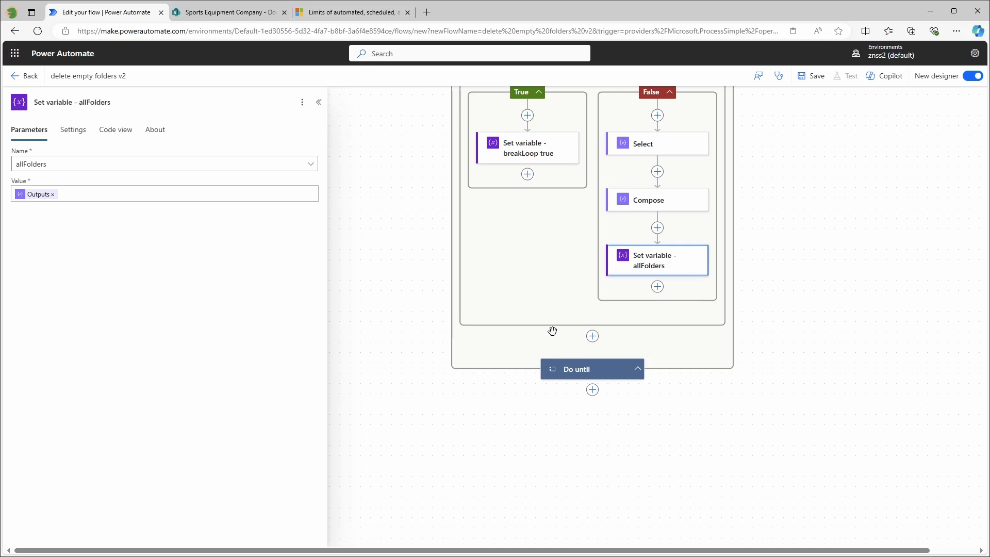
# - Add another Set variable action after Set variable - allFolders in the False branch
pyautogui.click(660, 287)
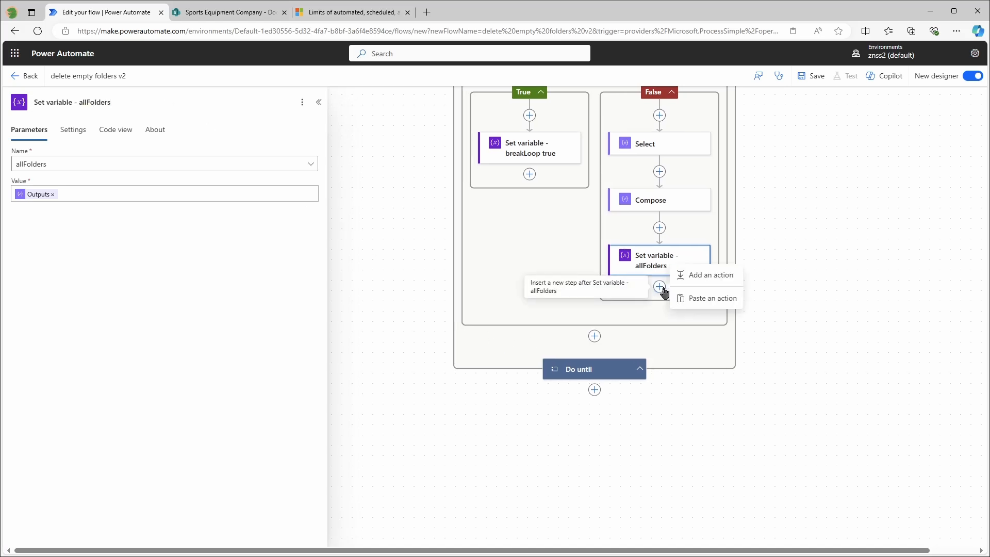
pyautogui.click(704, 274)
pyautogui.write('set var')
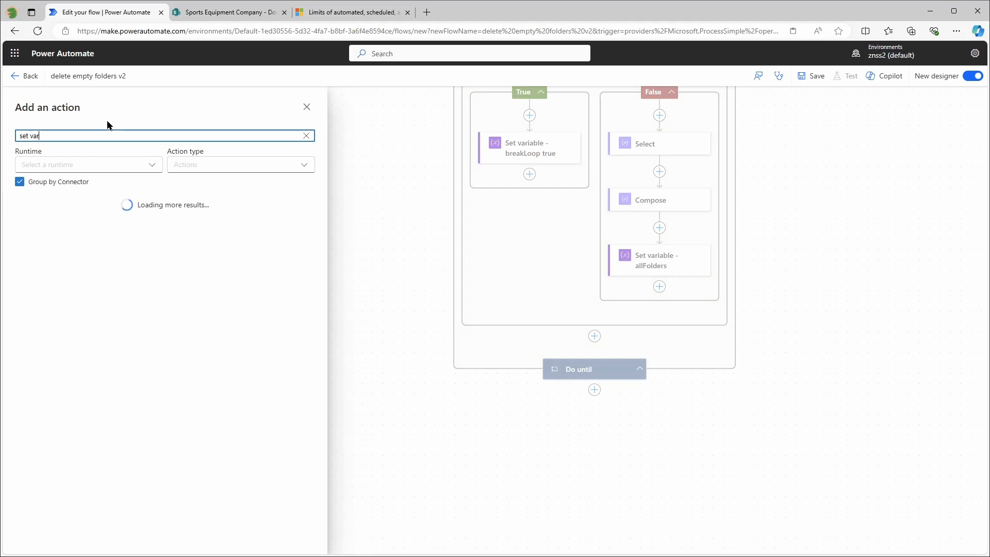
pyautogui.click(78, 460)
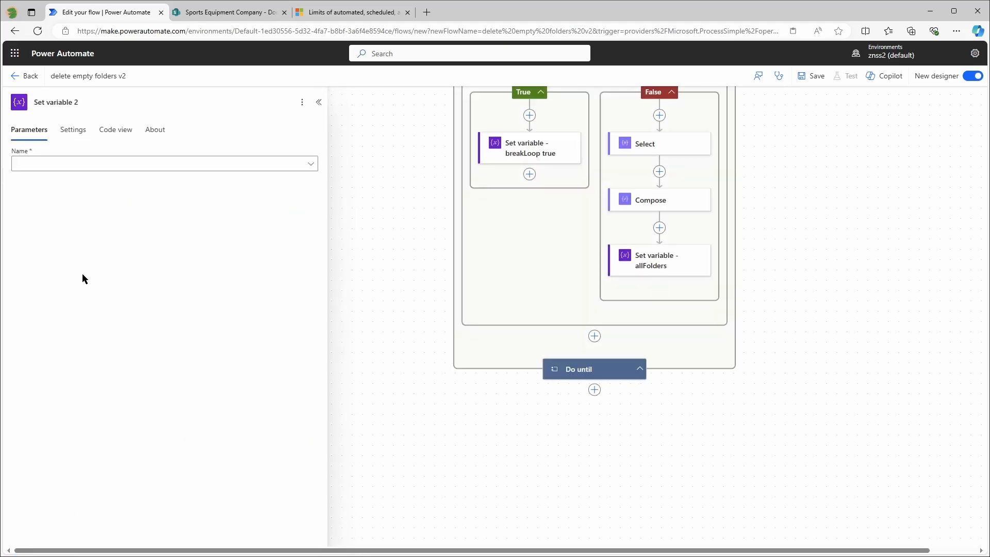
# - Rename the new action as Set variable - itemId and choose itemId as its variable
pyautogui.click(108, 102)
pyautogui.press('BackSpace')
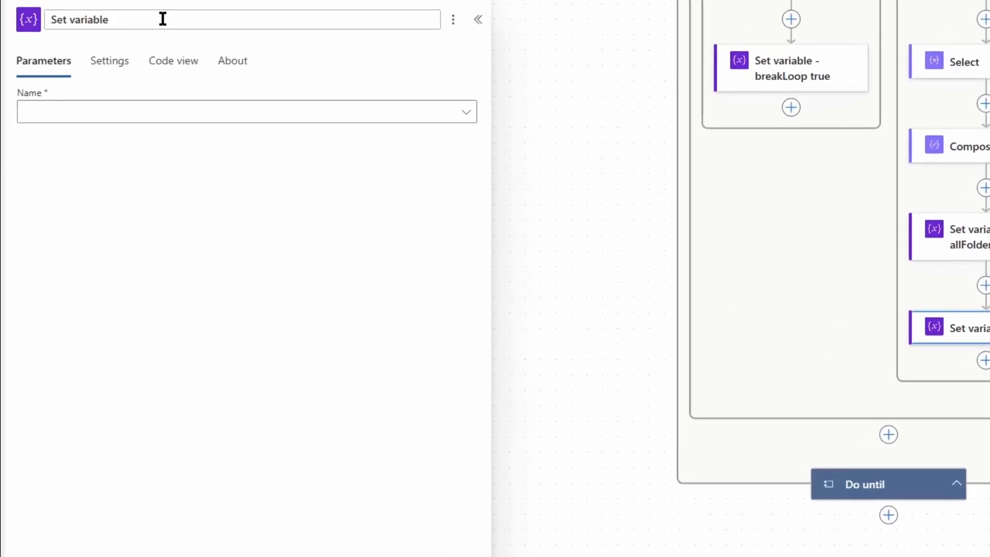
pyautogui.write('- itemId')
pyautogui.press('Return')
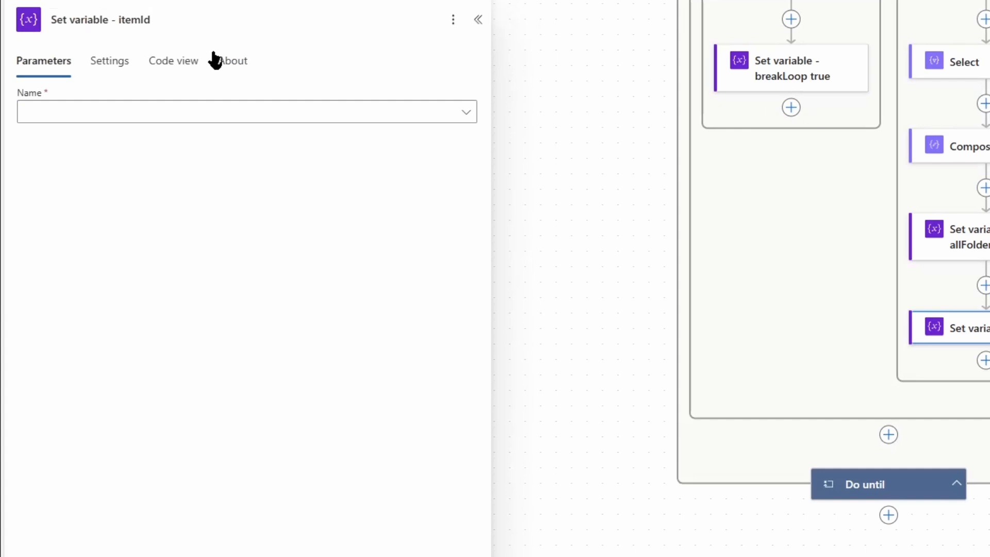
pyautogui.click(187, 110)
pyautogui.click(67, 166)
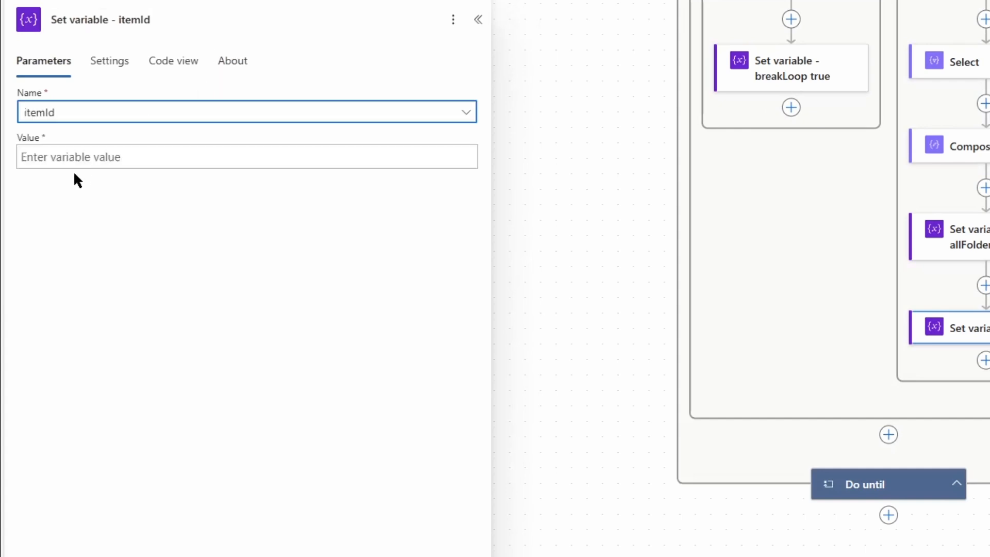
# - Set the itemId value to the expression last(outputs('Get_files_(properties_only)')?['body/value'])?['ID']
pyautogui.click(84, 158)
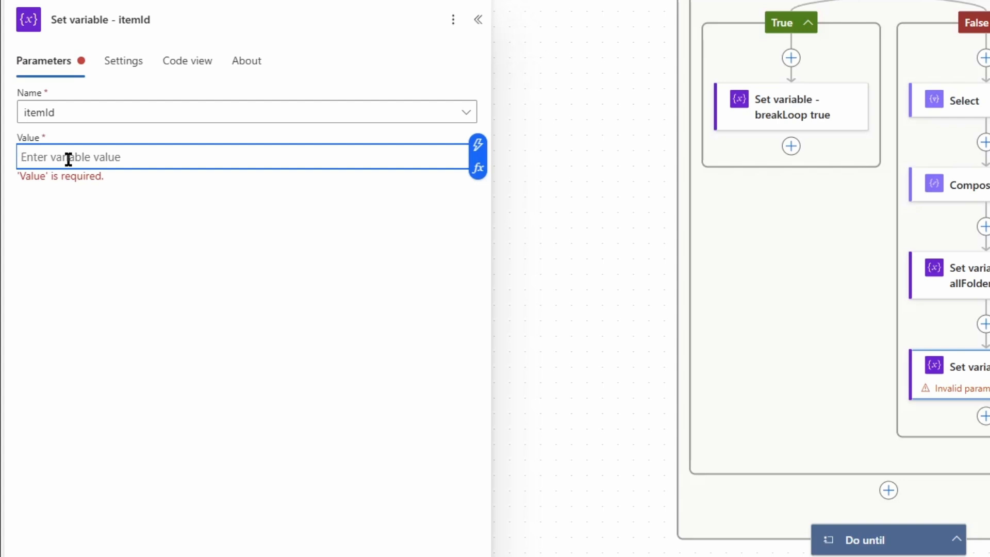
pyautogui.click(477, 170)
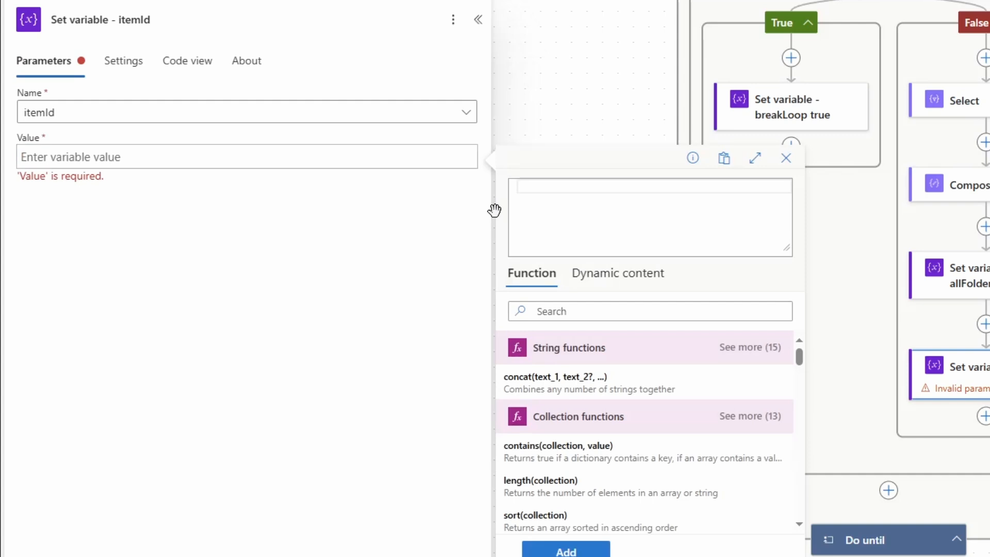
pyautogui.write('last(')
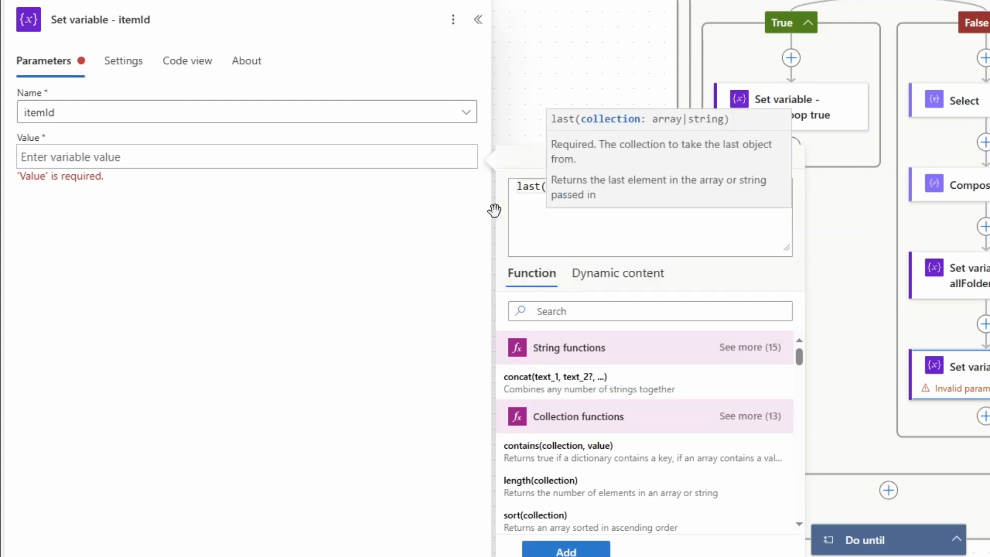
pyautogui.click(606, 283)
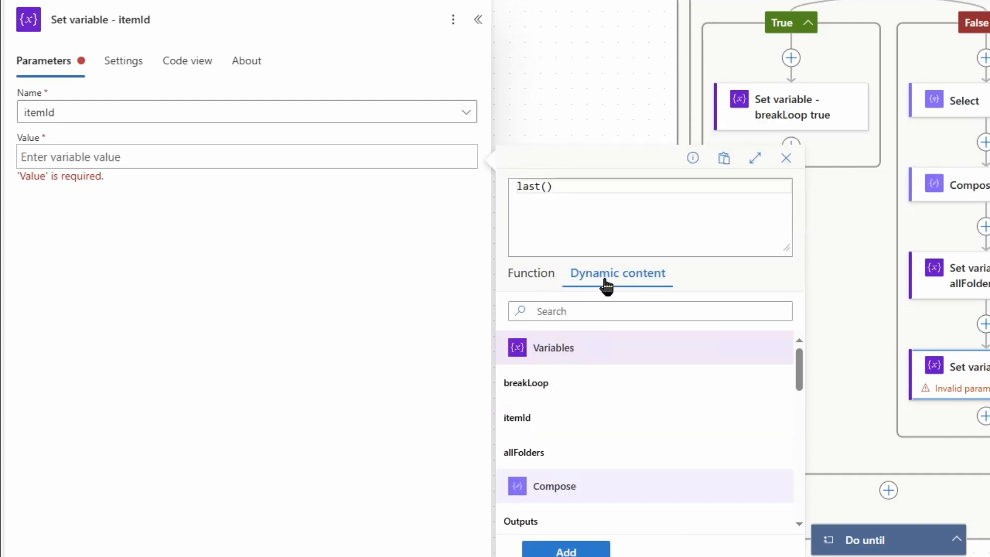
pyautogui.scroll(-5, 636, 419)
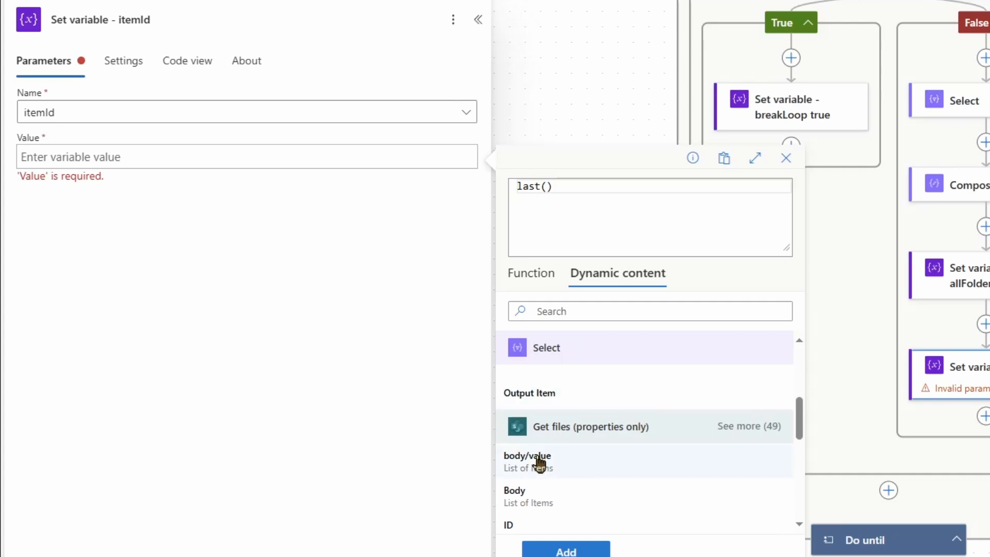
pyautogui.click(659, 475)
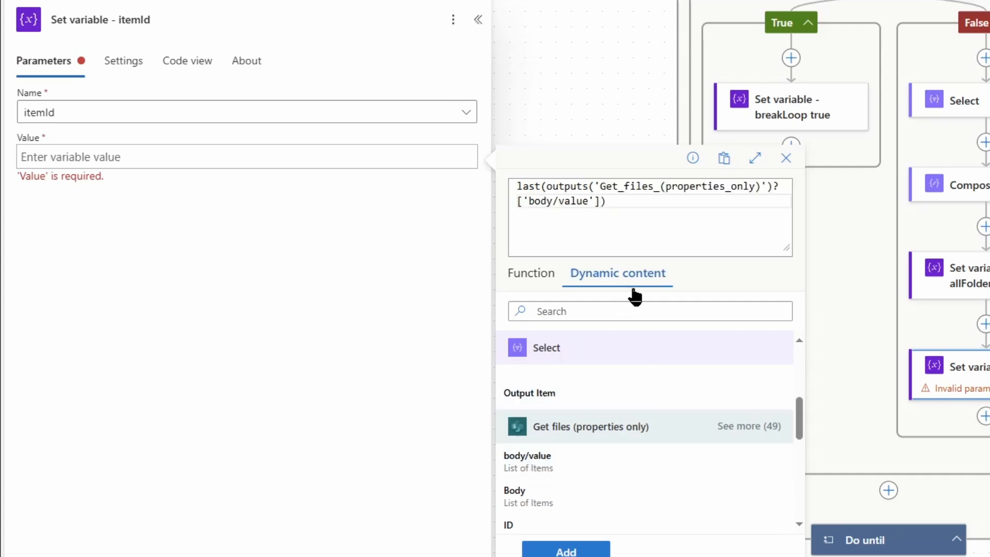
pyautogui.press('Right')
pyautogui.write("?[]'ID'")
pyautogui.press('Right')
pyautogui.hotkey('shift', 'Home')
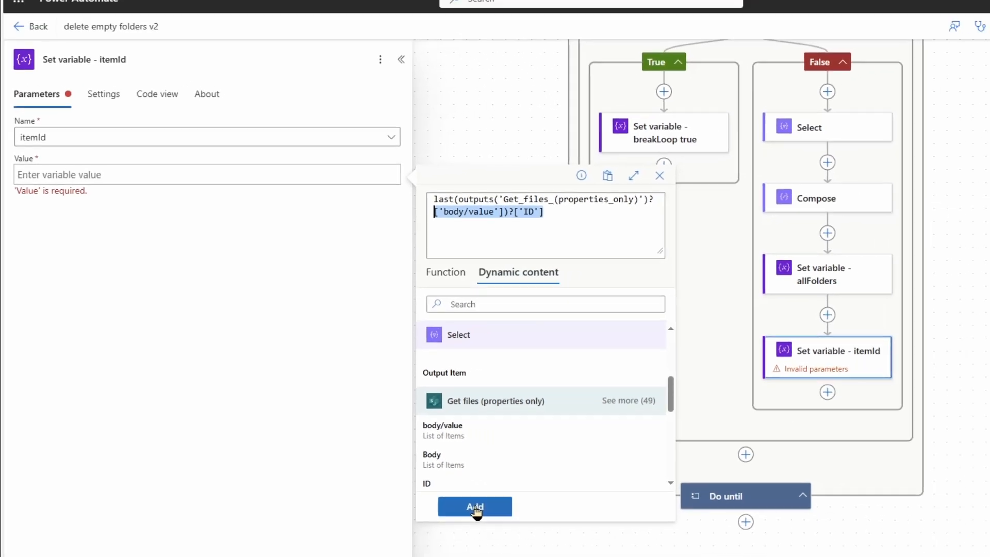
pyautogui.click(565, 550)
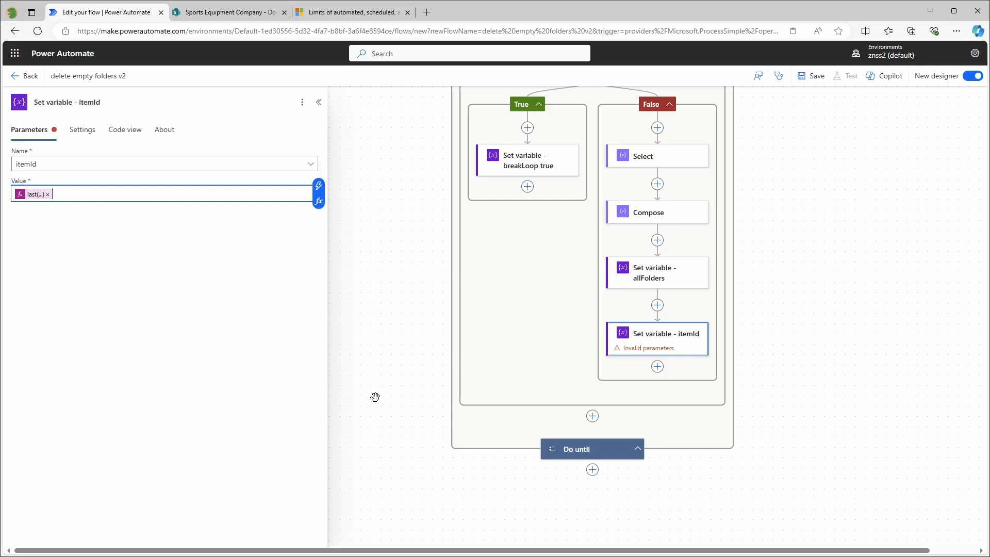
# - Add a Compose action after the Do until loop and rename it as Compose - sort and reverse
pyautogui.scroll(-1, 574, 459)
pyautogui.click(591, 445)
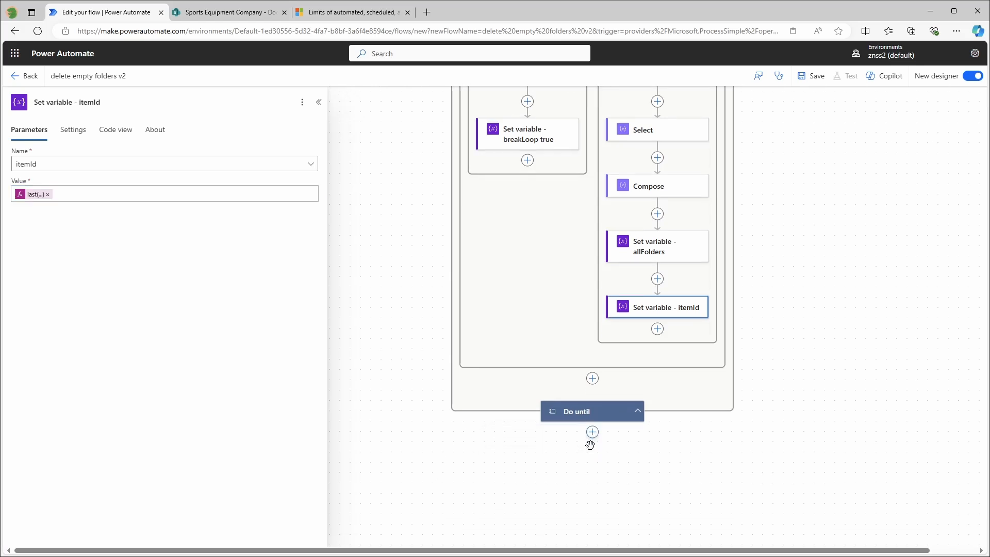
pyautogui.click(592, 431)
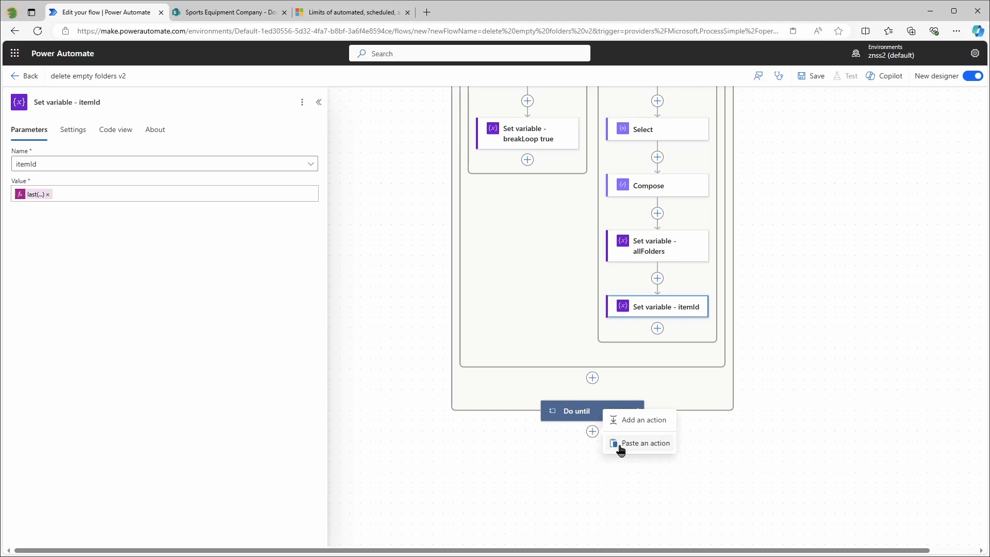
pyautogui.click(616, 420)
pyautogui.write('compose')
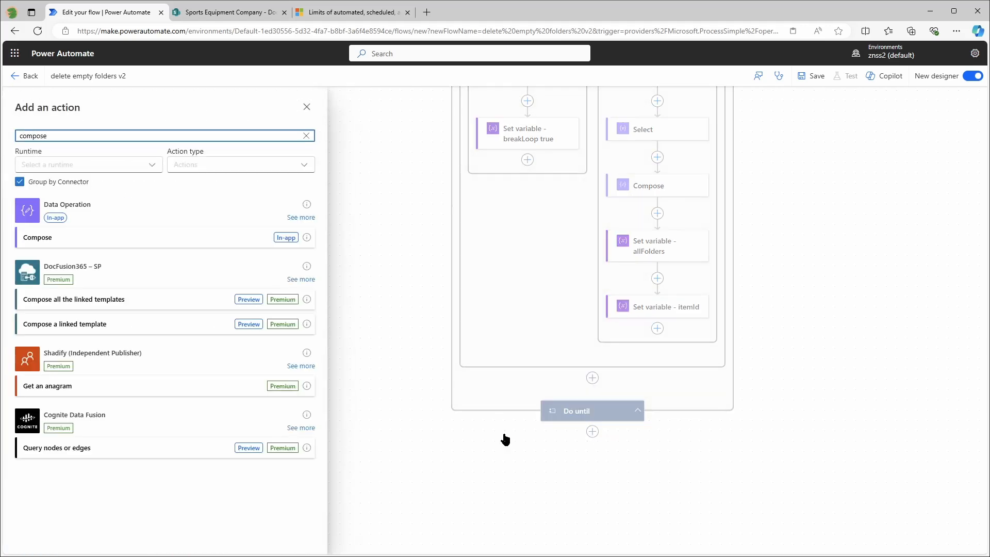
pyautogui.click(73, 242)
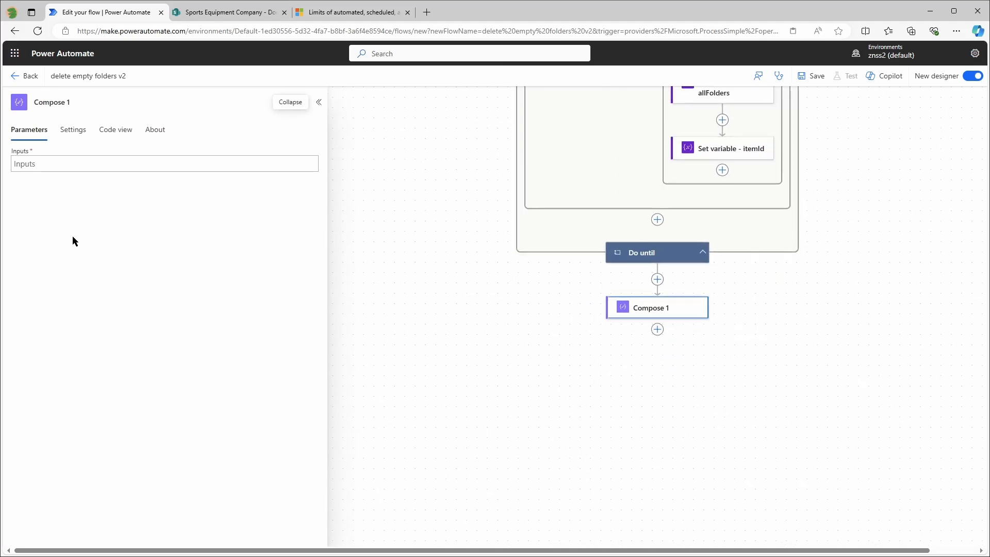
pyautogui.click(102, 104)
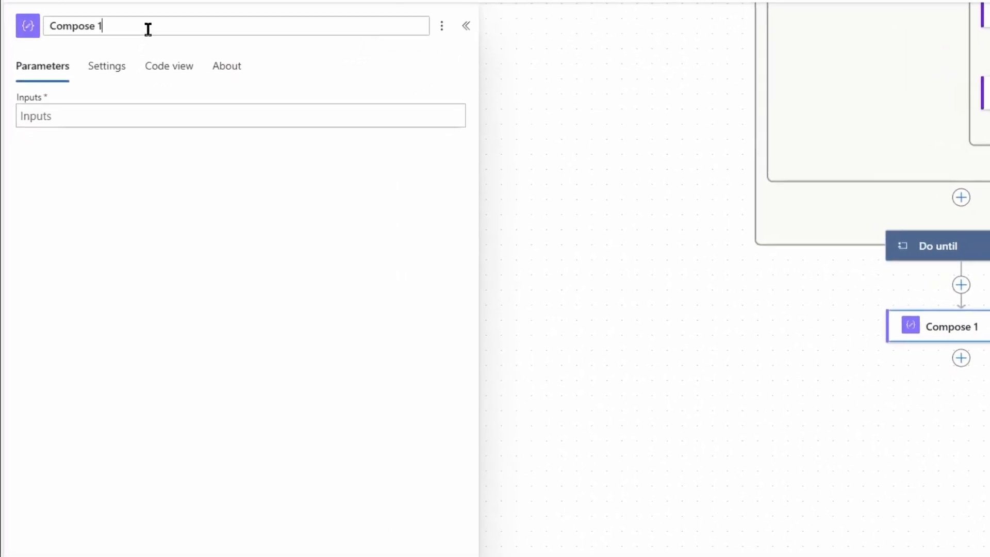
pyautogui.write('- sor')
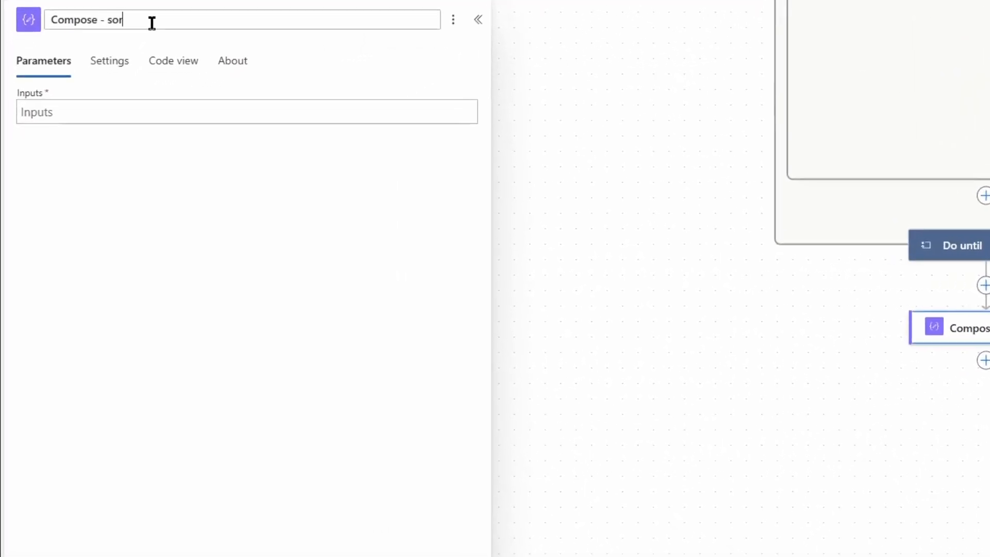
pyautogui.write('t and reverse')
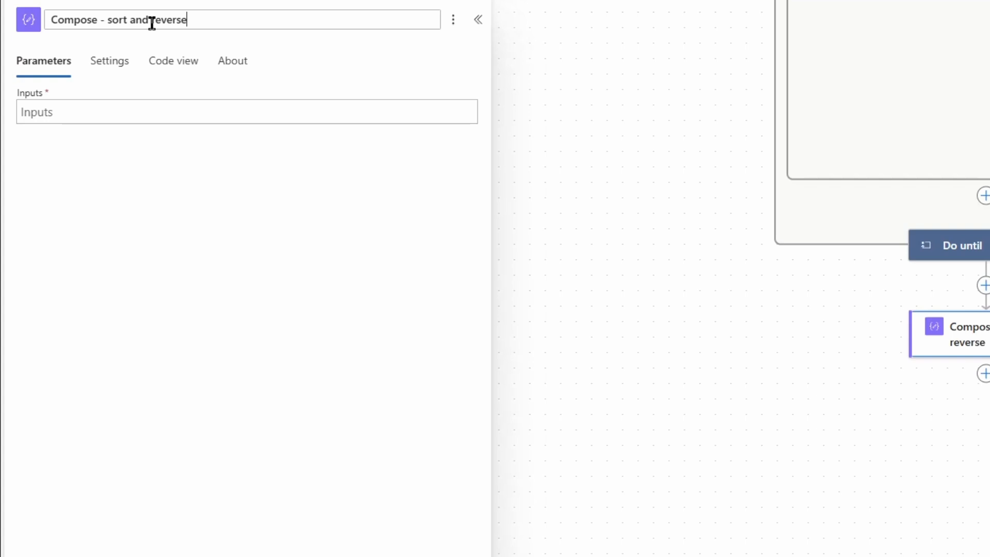
# - Write the expression sort(variables('allFolders'),'fullPathDepth') for the inputs of Compose - sort and reverse
pyautogui.click(81, 103)
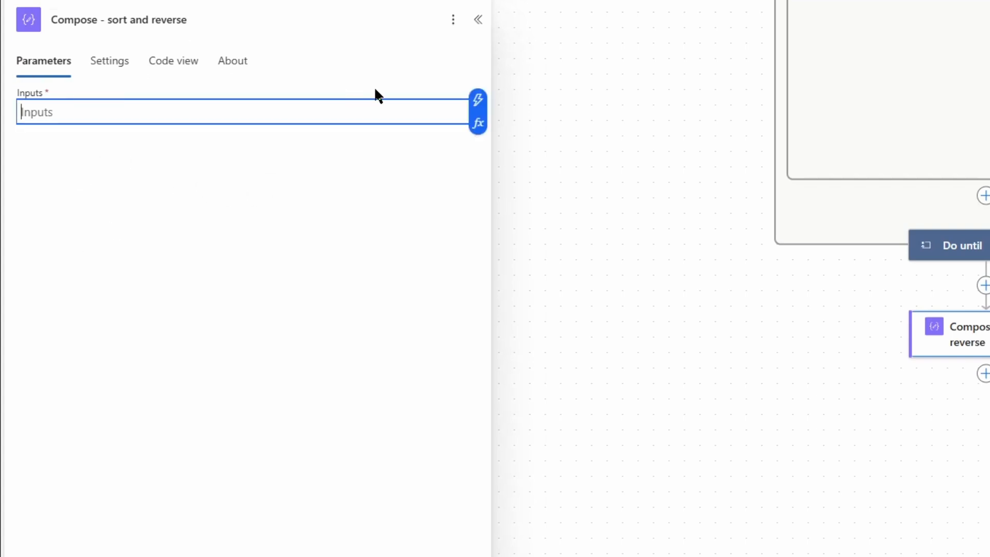
pyautogui.click(478, 122)
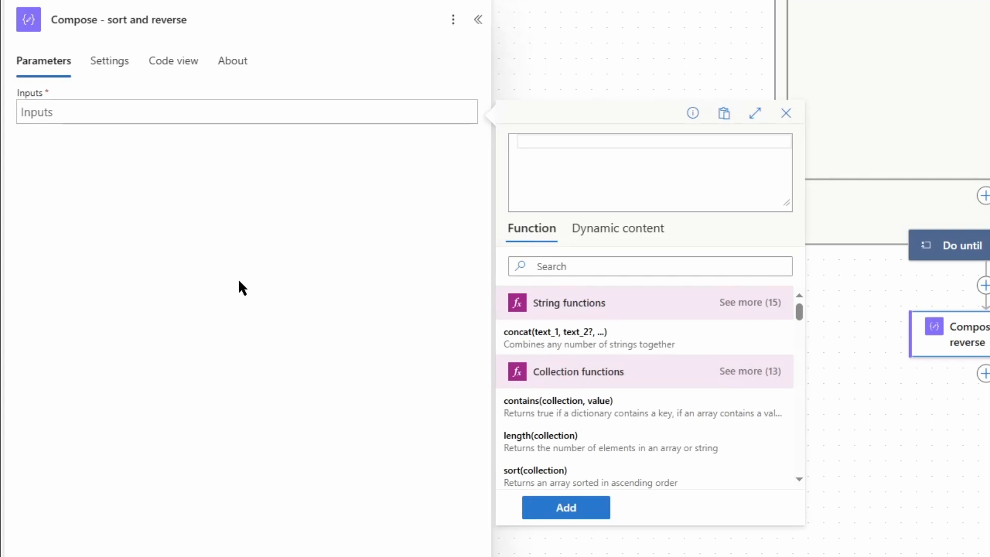
pyautogui.write('sort')
pyautogui.press('Return')
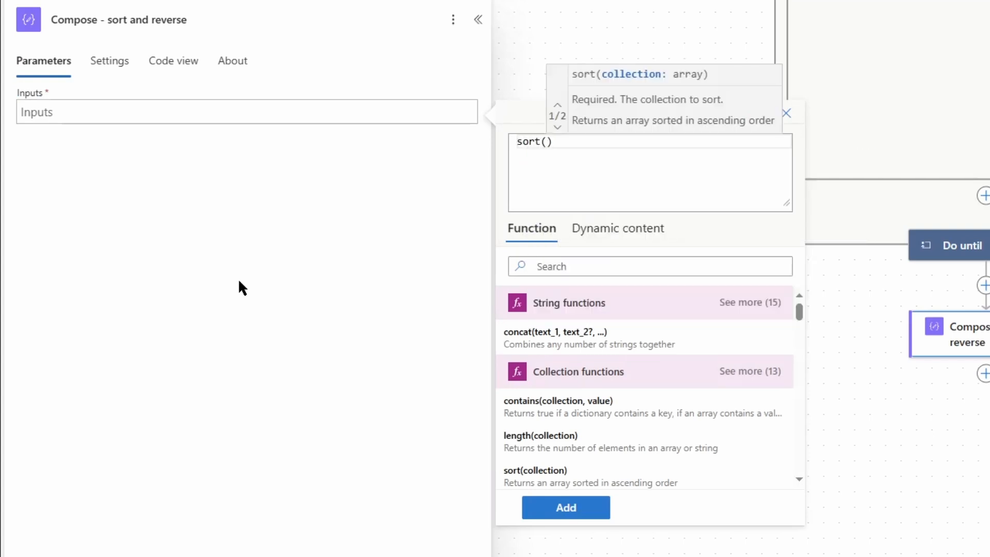
pyautogui.click(599, 232)
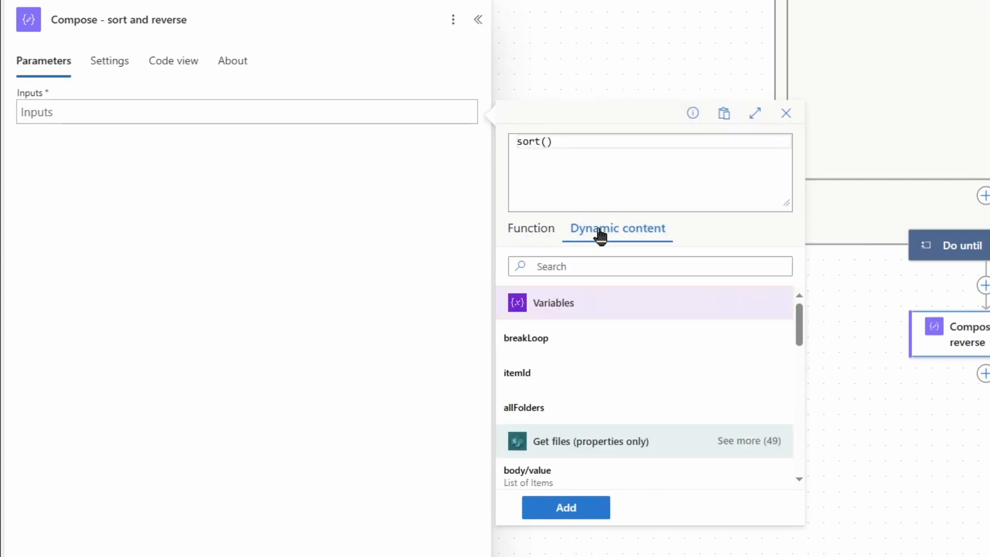
pyautogui.click(562, 418)
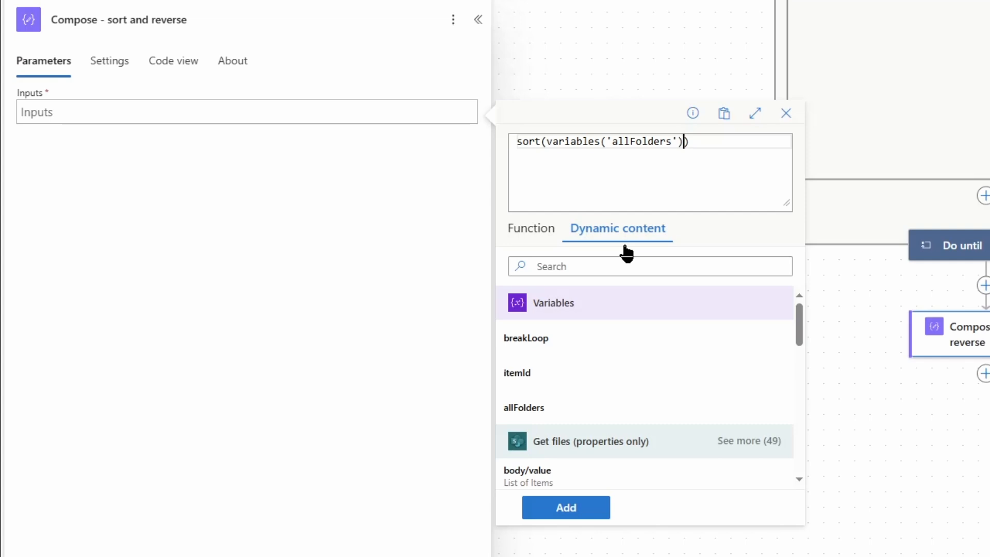
pyautogui.write(",''")
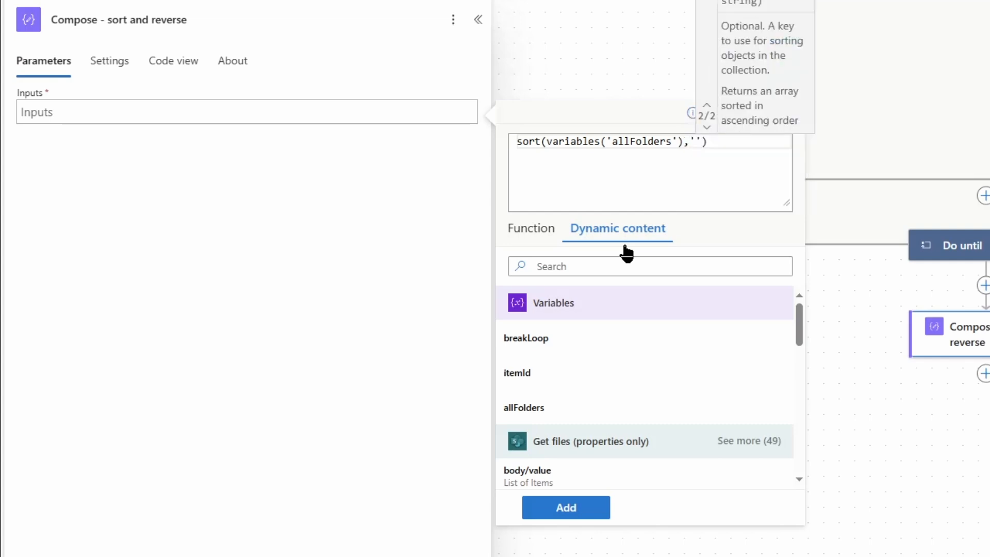
pyautogui.write('fullPath')
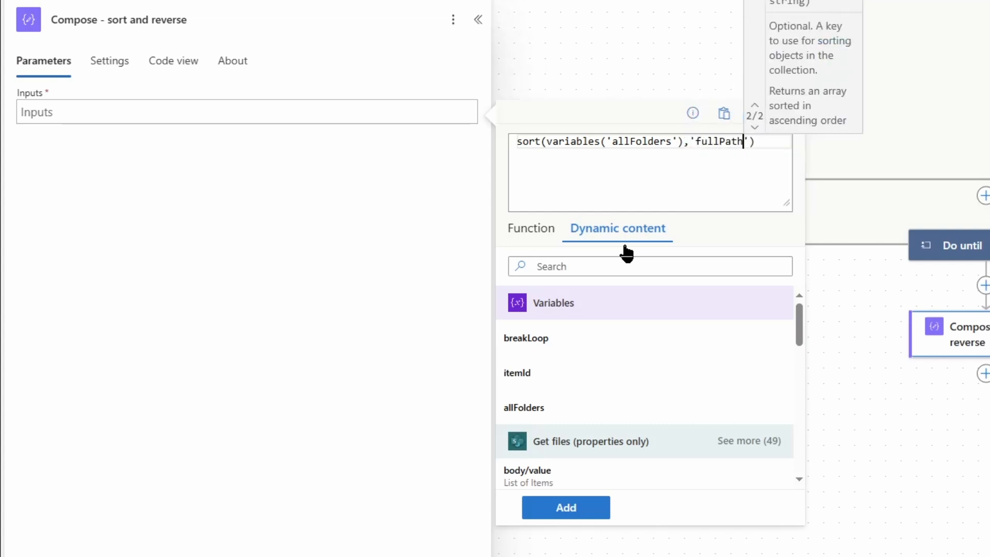
pyautogui.write('Depth')
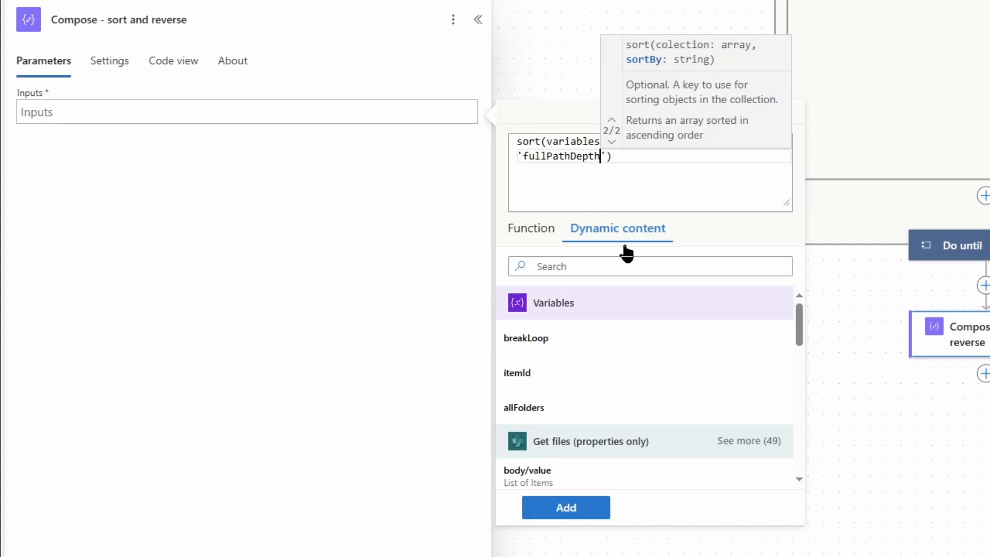
pyautogui.press('End')
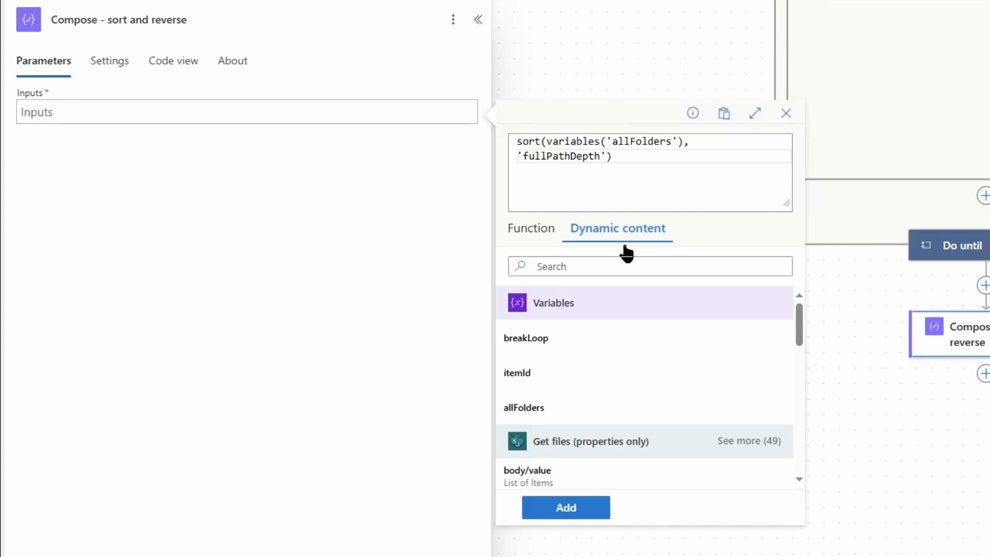
# - Wrap the sort expression in reverse( ) and add it as the action's input
pyautogui.hotkey('ctrl', 'Home')
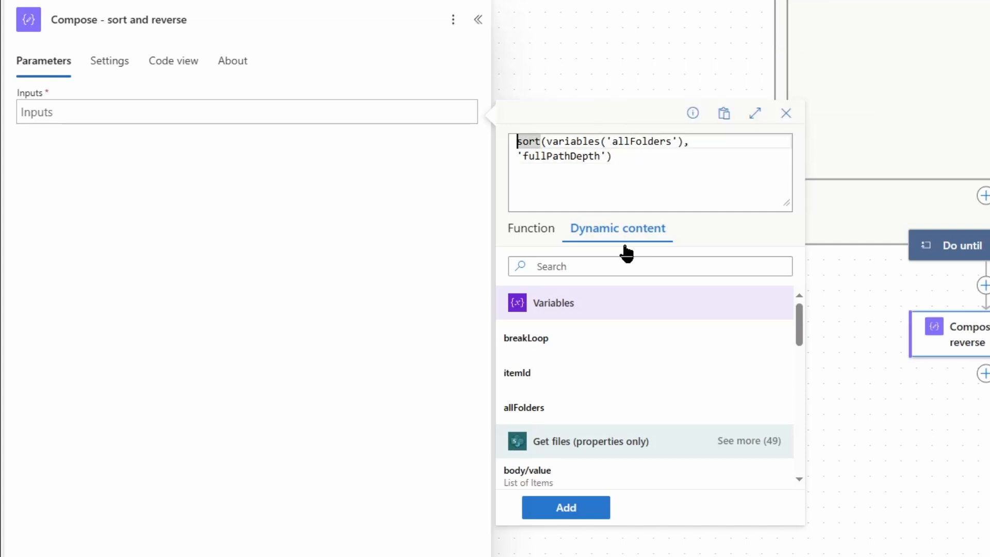
pyautogui.write('rev')
pyautogui.press('Tab')
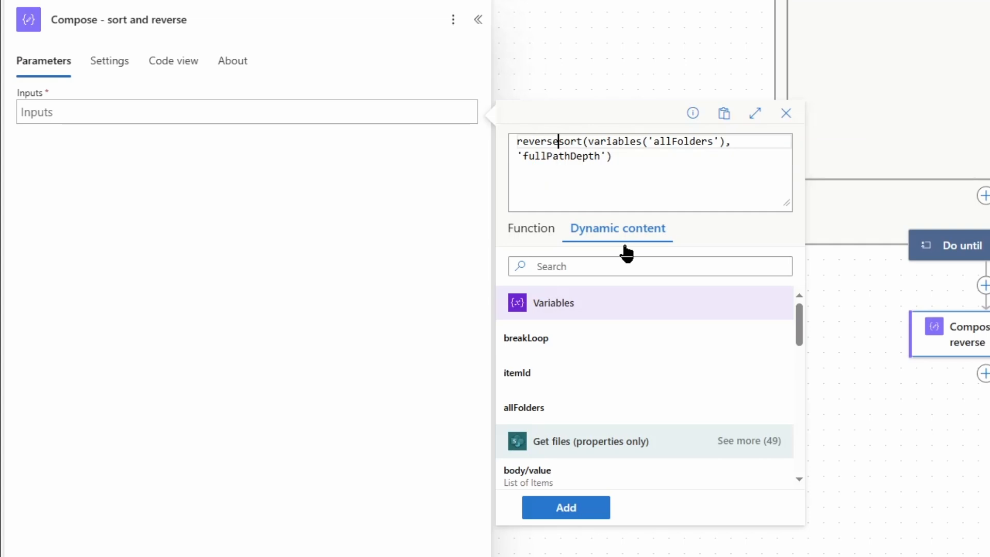
pyautogui.press('Down')
pyautogui.press('End')
pyautogui.write(')')
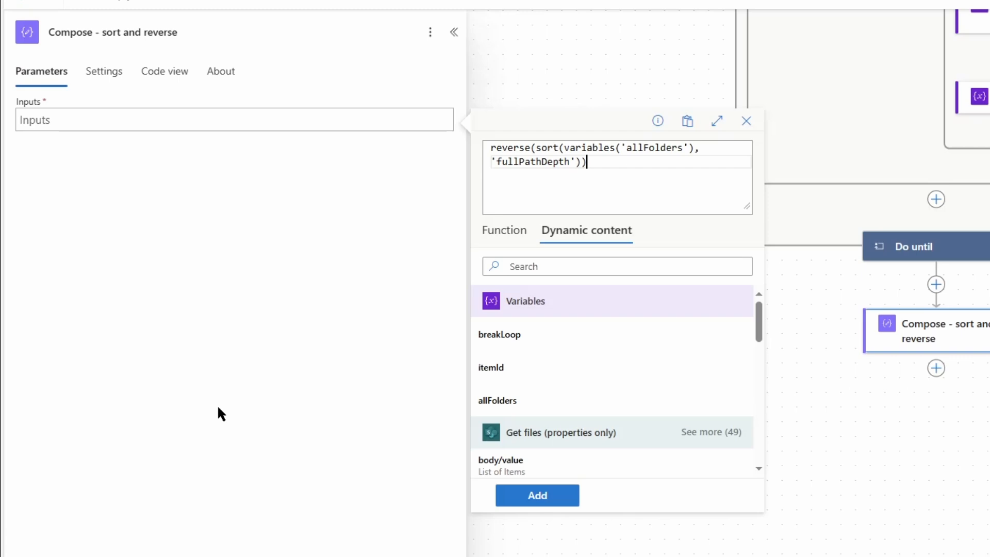
pyautogui.click(538, 495)
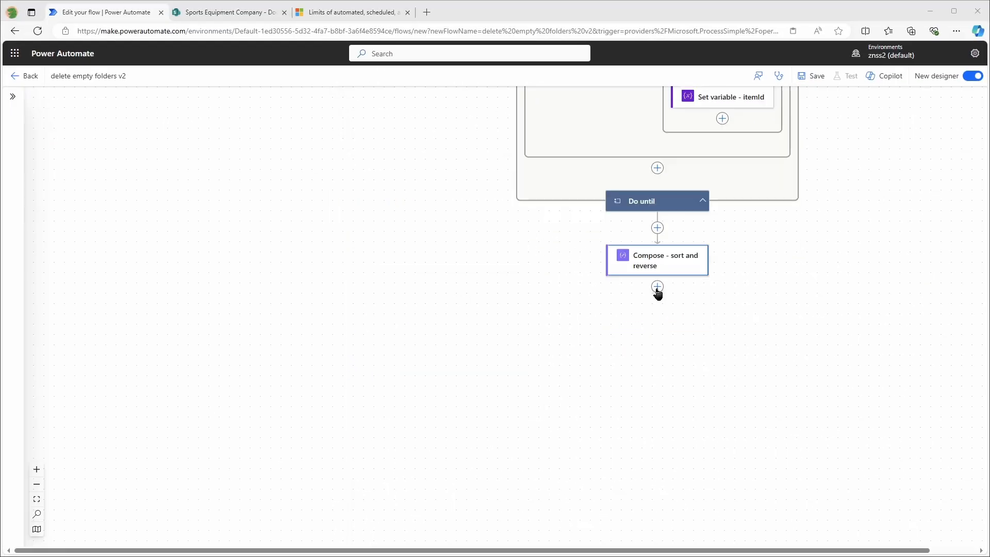
# - Add another Compose action after Compose - sort and reverse and rename it as Compose - chunk
pyautogui.click(658, 287)
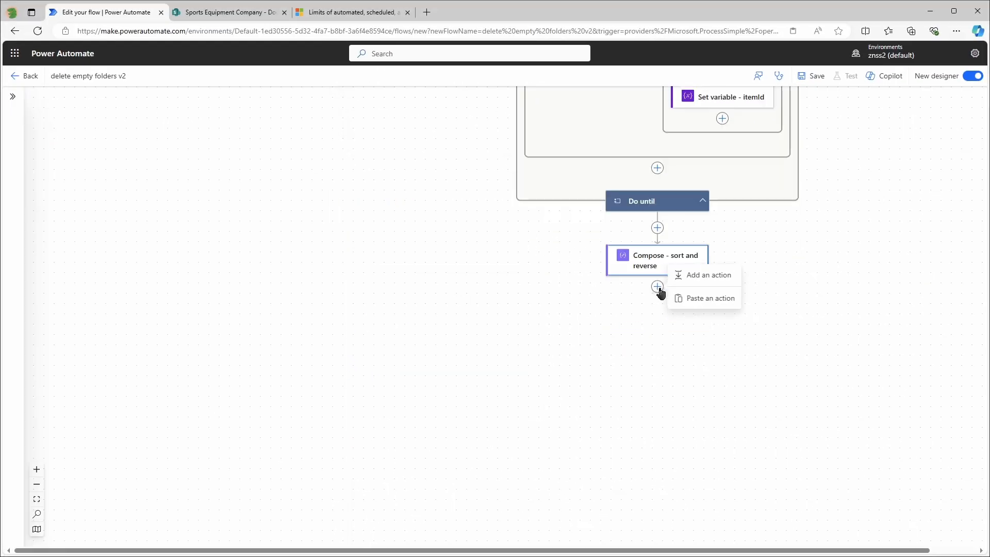
pyautogui.click(690, 276)
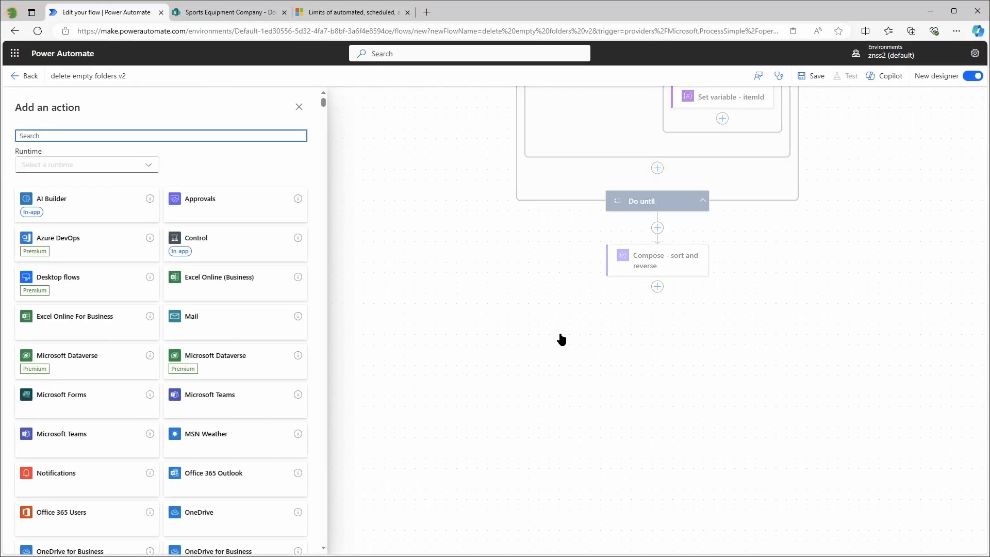
pyautogui.write('compose')
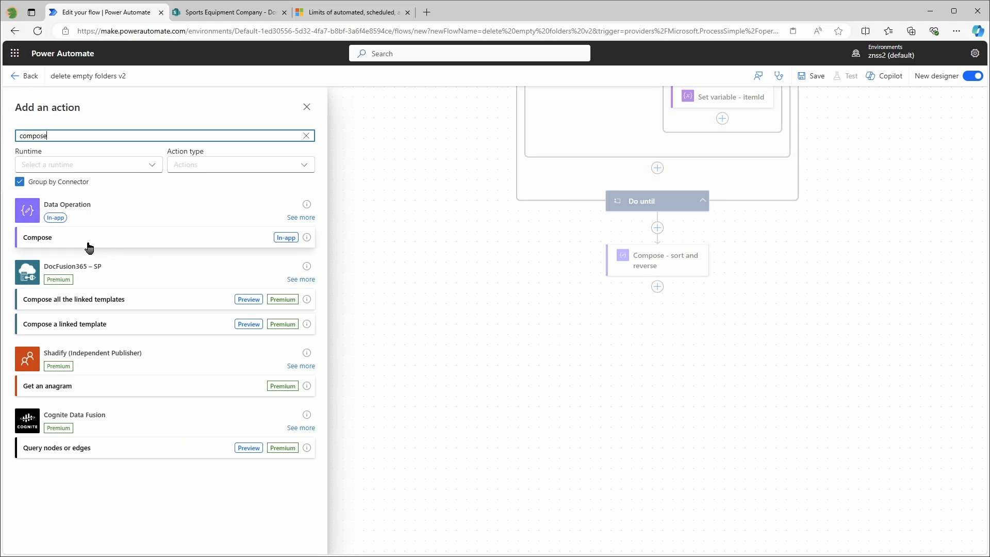
pyautogui.click(89, 248)
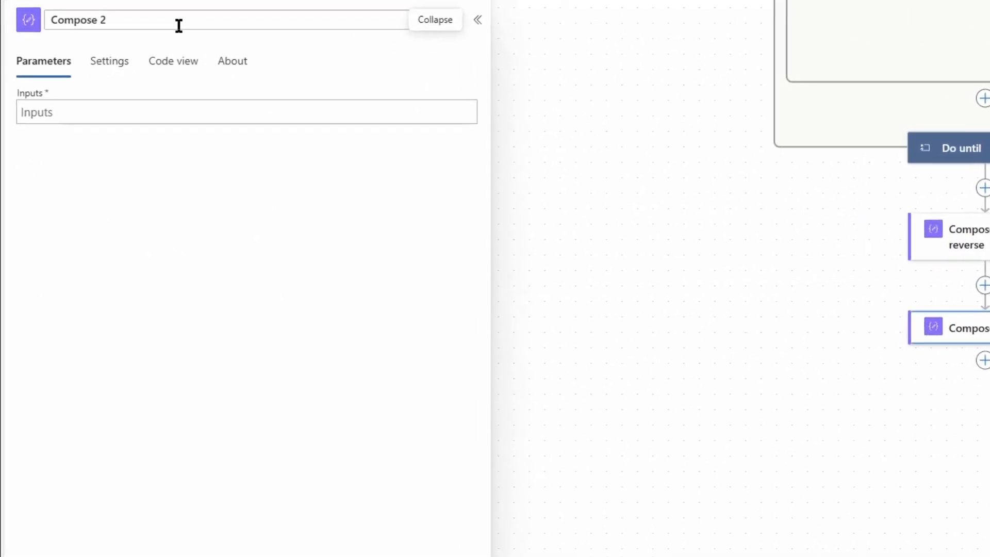
pyautogui.click(179, 23)
pyautogui.press('BackSpace')
pyautogui.press('BackSpace')
pyautogui.write('- c')
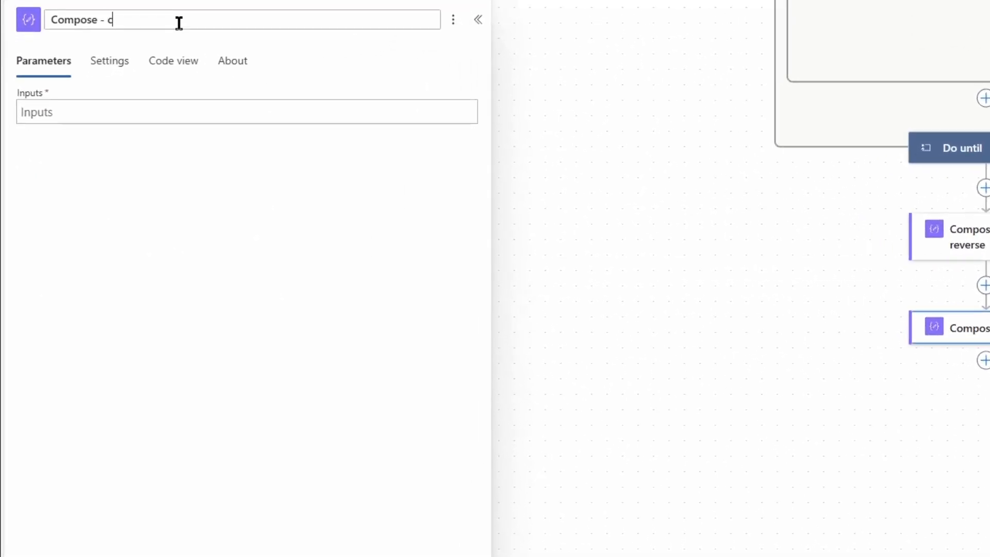
pyautogui.write('hunk')
pyautogui.click(81, 116)
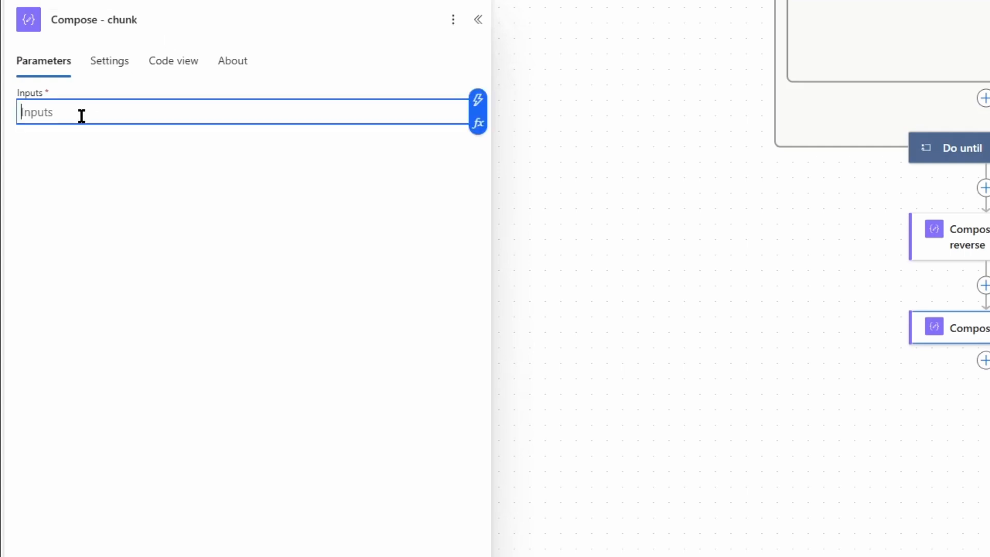
pyautogui.click(335, 323)
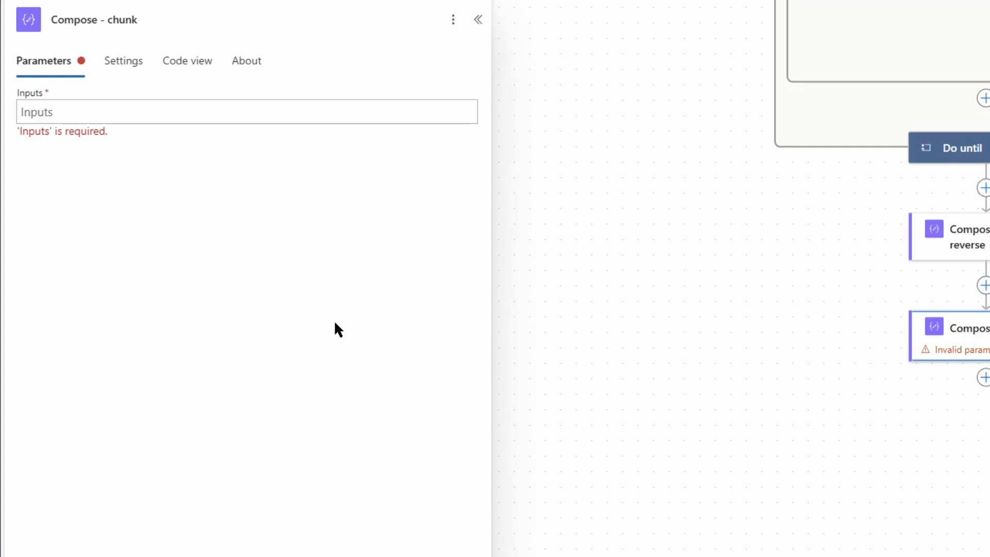
# - Set the inputs of Compose - chunk to the expression chunk(outputs('Compose_-_sort_and_reverse'),5000)
pyautogui.click(419, 106)
pyautogui.click(476, 122)
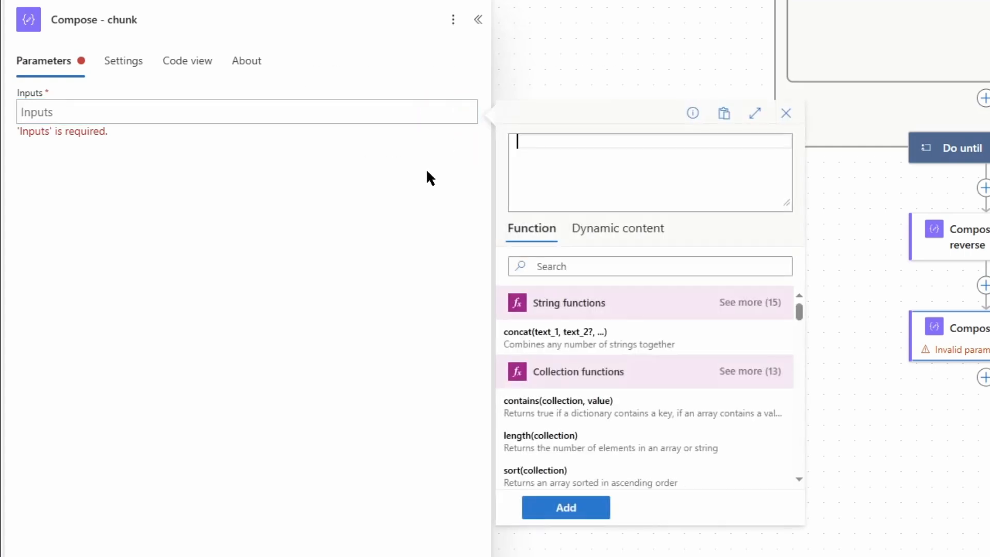
pyautogui.write('chunk(')
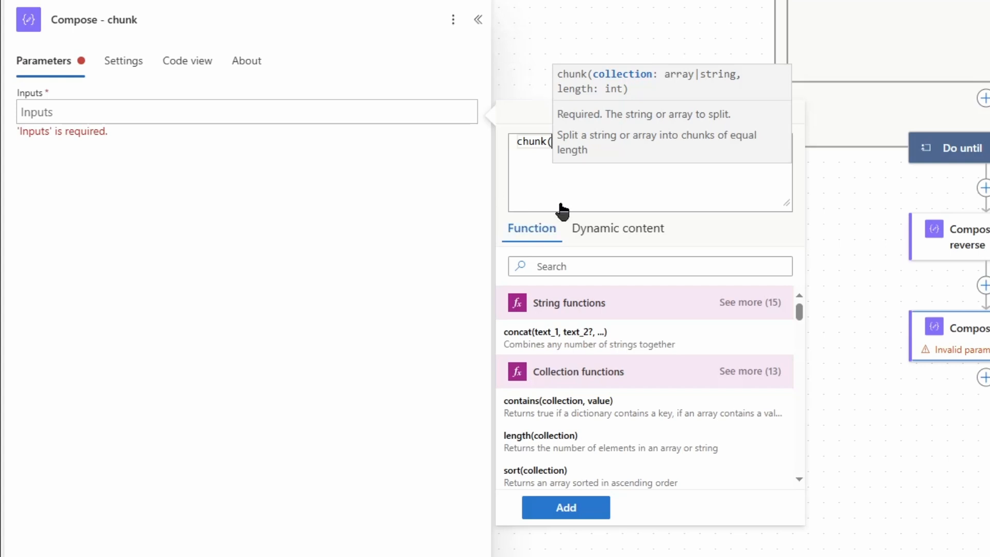
pyautogui.click(595, 233)
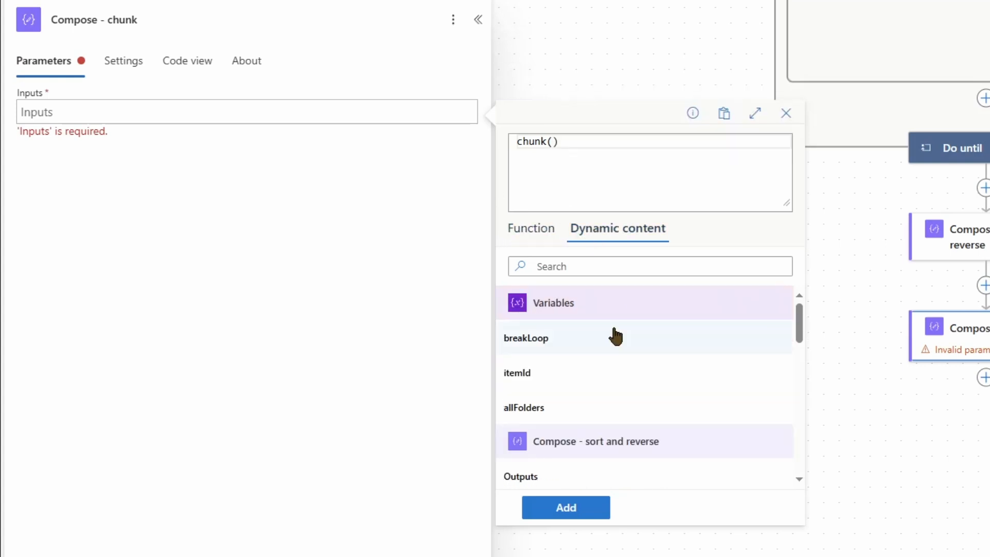
pyautogui.scroll(-2, 616, 337)
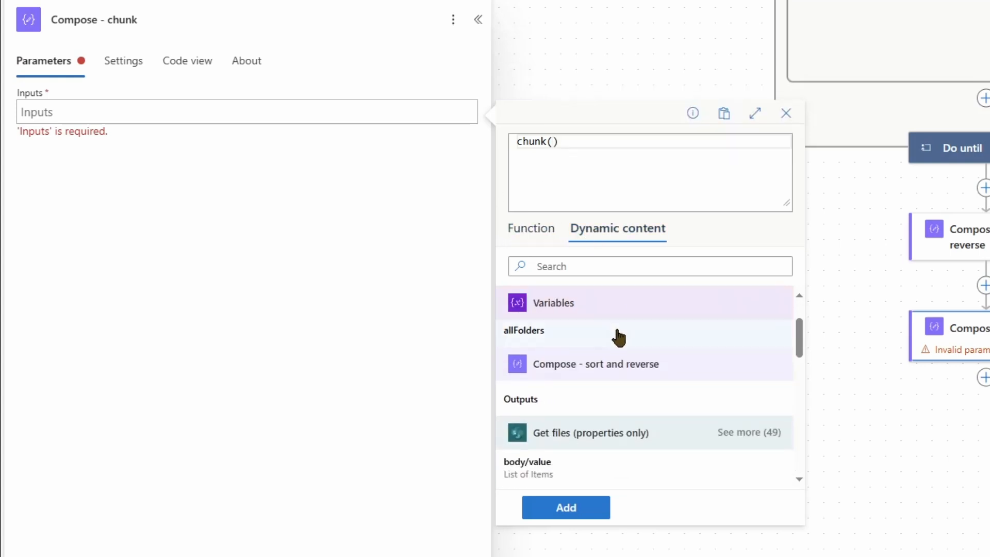
pyautogui.click(536, 405)
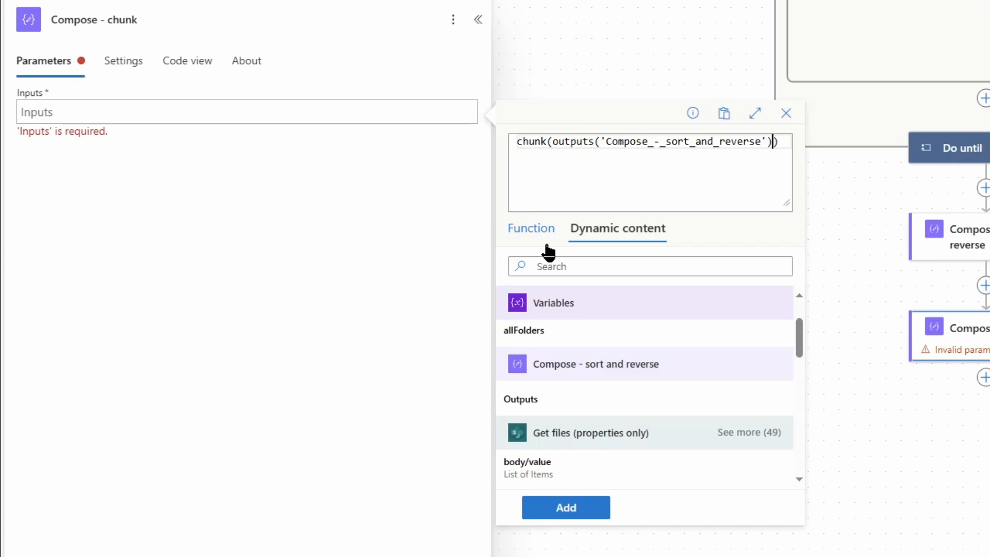
pyautogui.write(',')
pyautogui.write('5000')
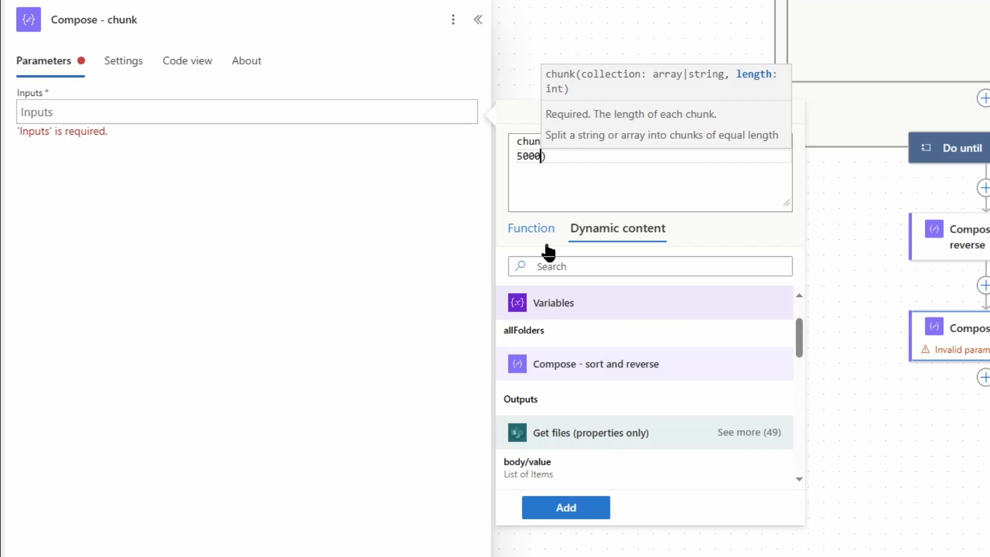
pyautogui.press('Right')
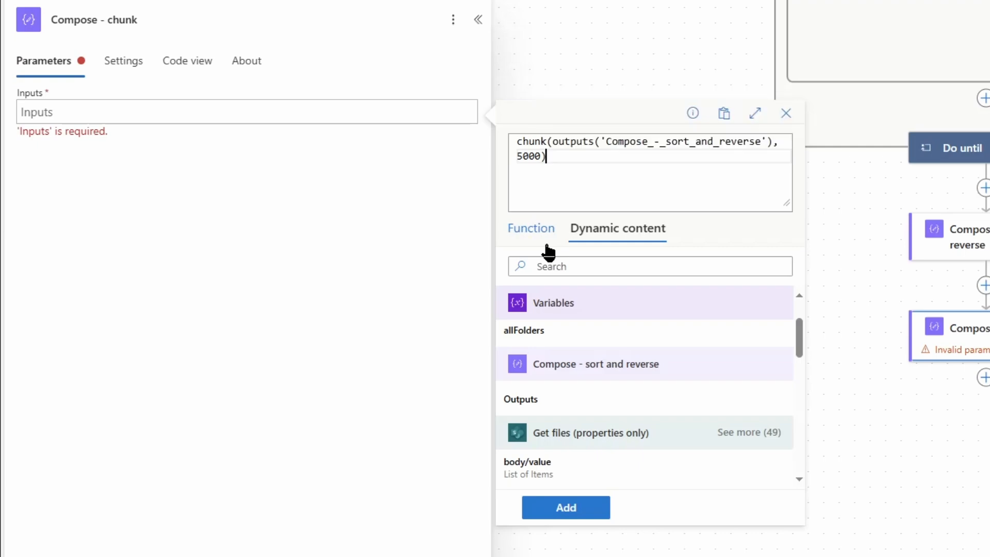
pyautogui.click(546, 511)
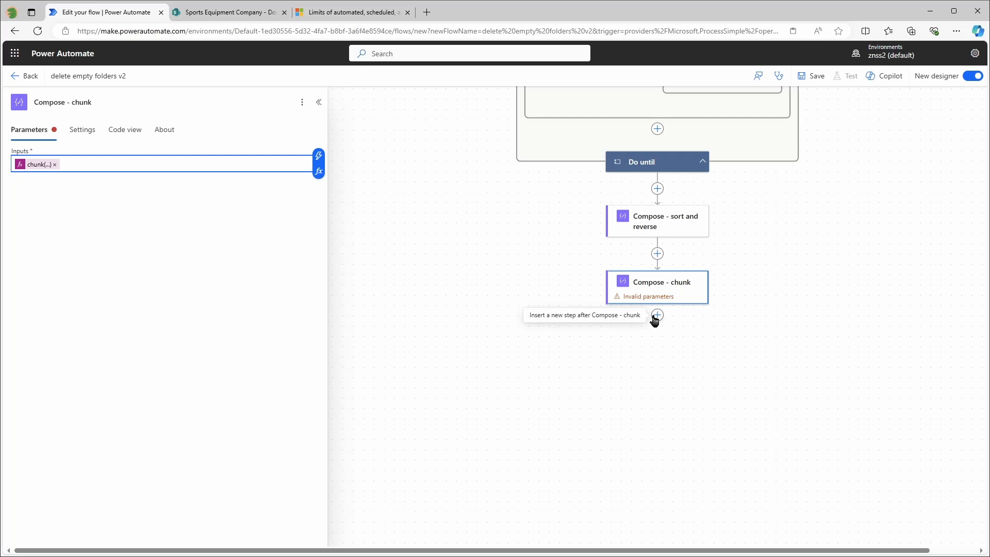
# - Add an Apply to each loop after Compose - chunk that iterates over the Outputs of Compose - chunk
pyautogui.click(655, 320)
pyautogui.click(659, 306)
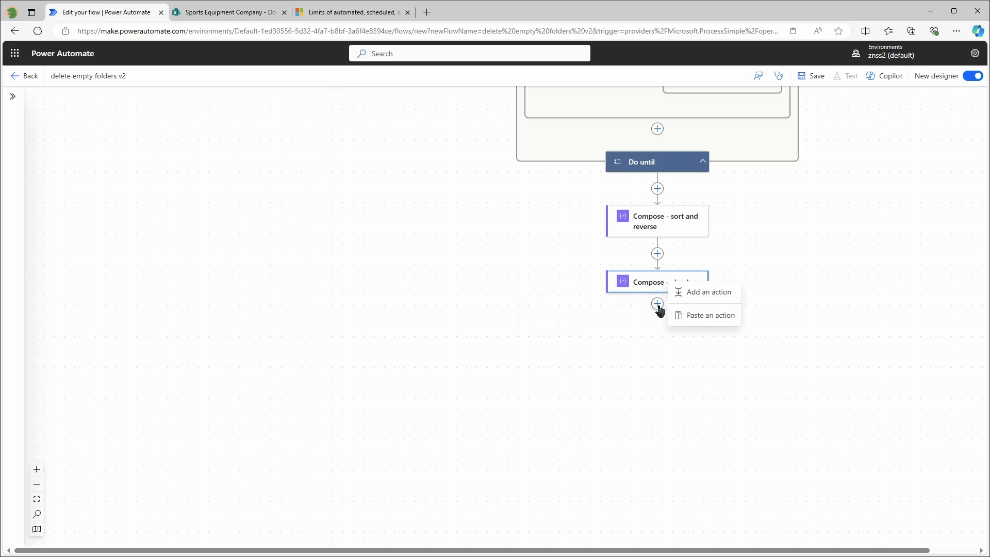
pyautogui.click(699, 294)
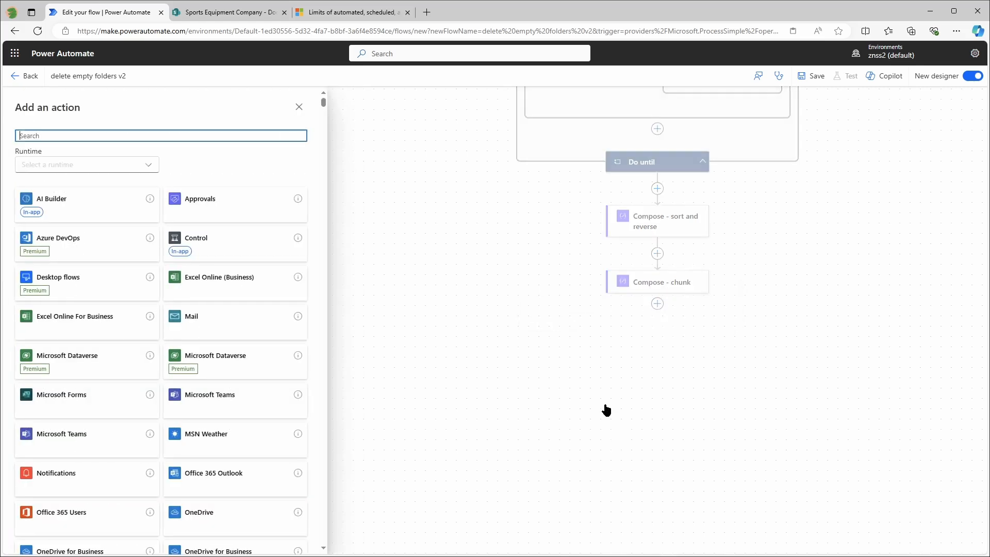
pyautogui.click(214, 254)
pyautogui.click(61, 225)
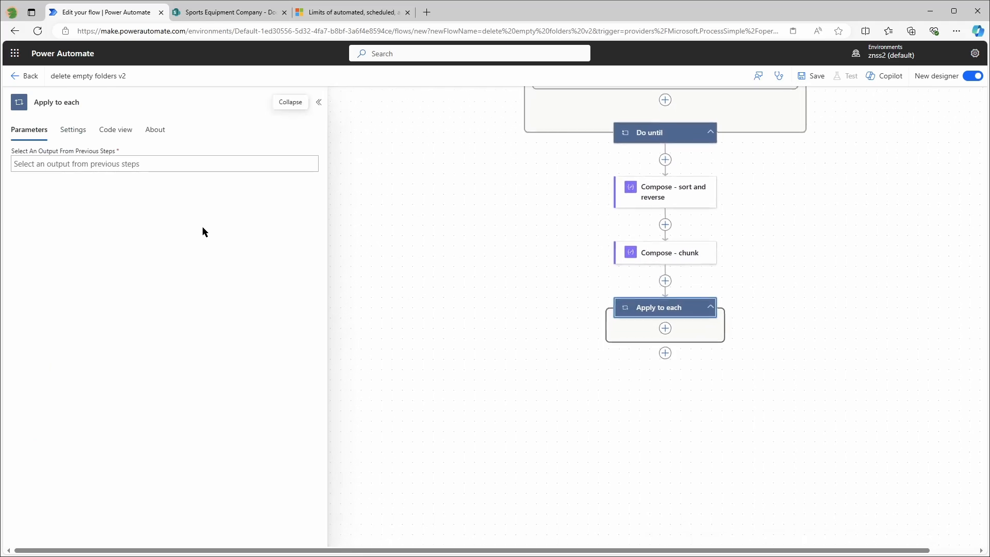
pyautogui.click(61, 166)
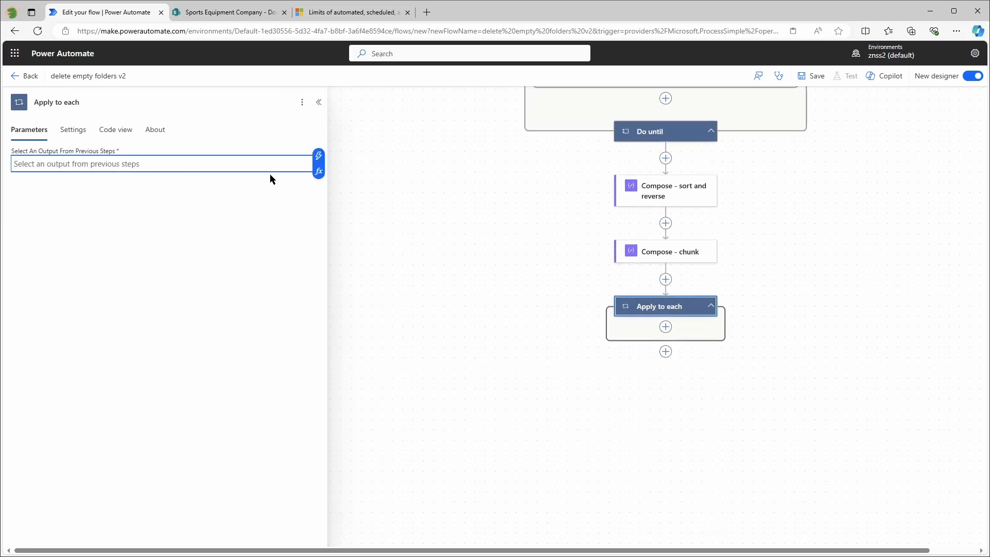
pyautogui.click(319, 155)
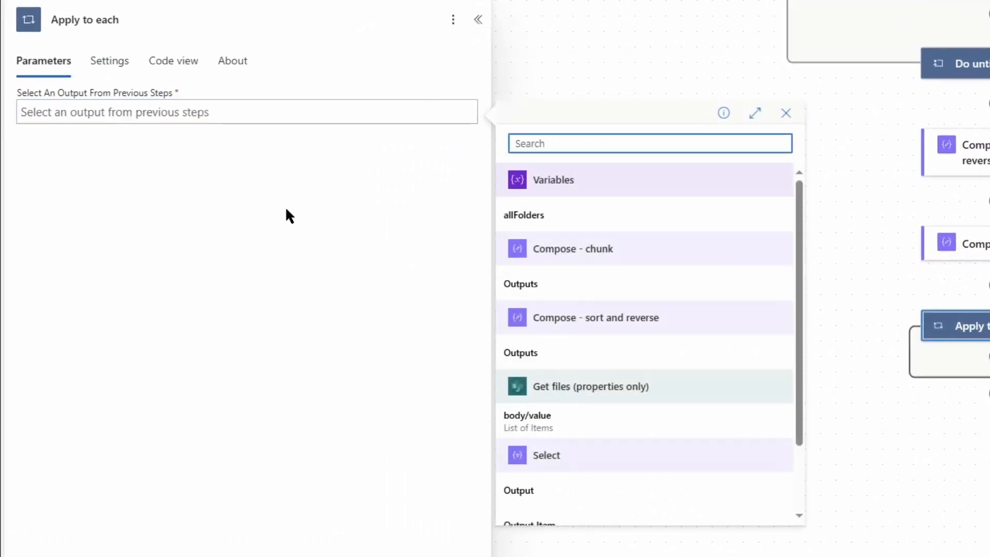
pyautogui.click(548, 298)
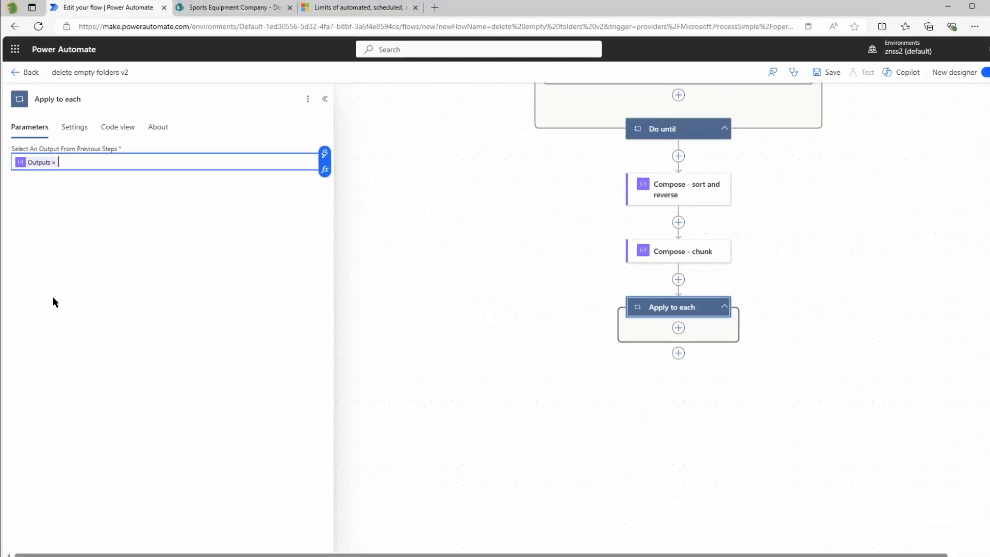
# - Nest a second Apply to each loop inside the first one and give it the expression item() as its input
pyautogui.click(669, 329)
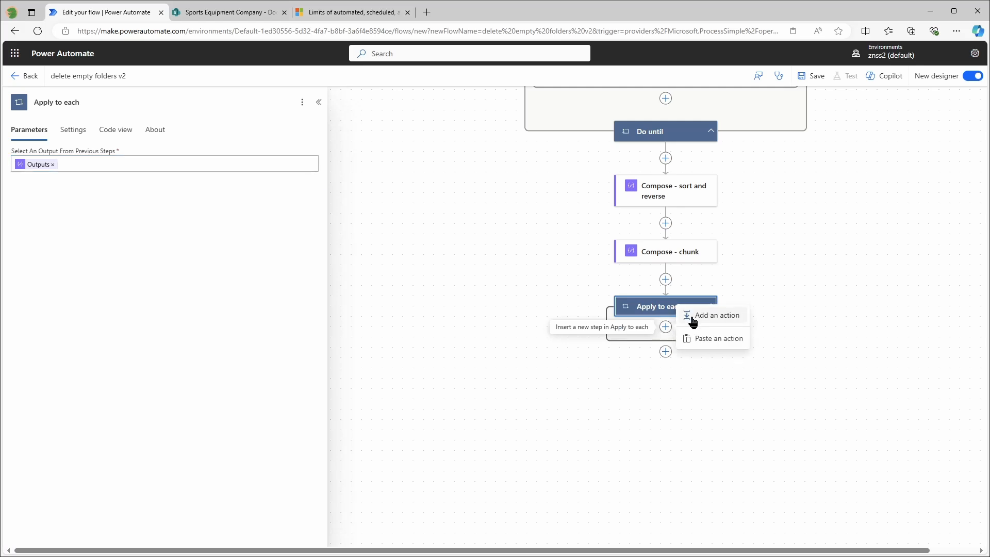
pyautogui.click(693, 319)
pyautogui.click(200, 239)
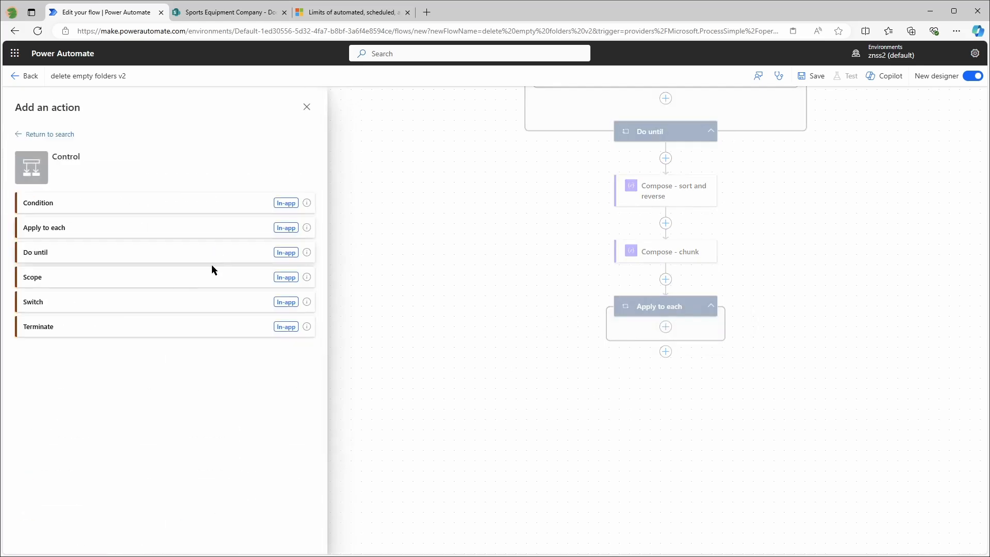
pyautogui.click(71, 229)
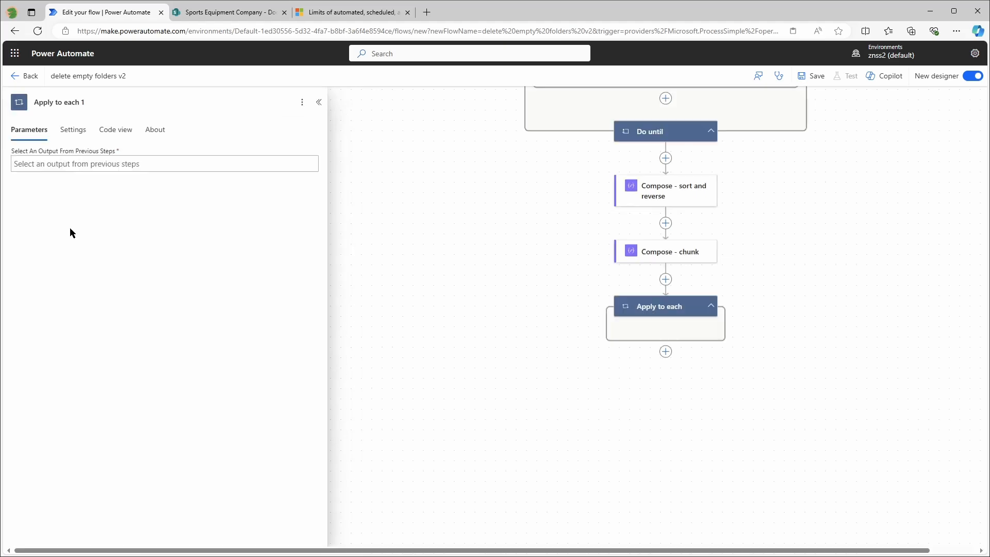
pyautogui.click(54, 163)
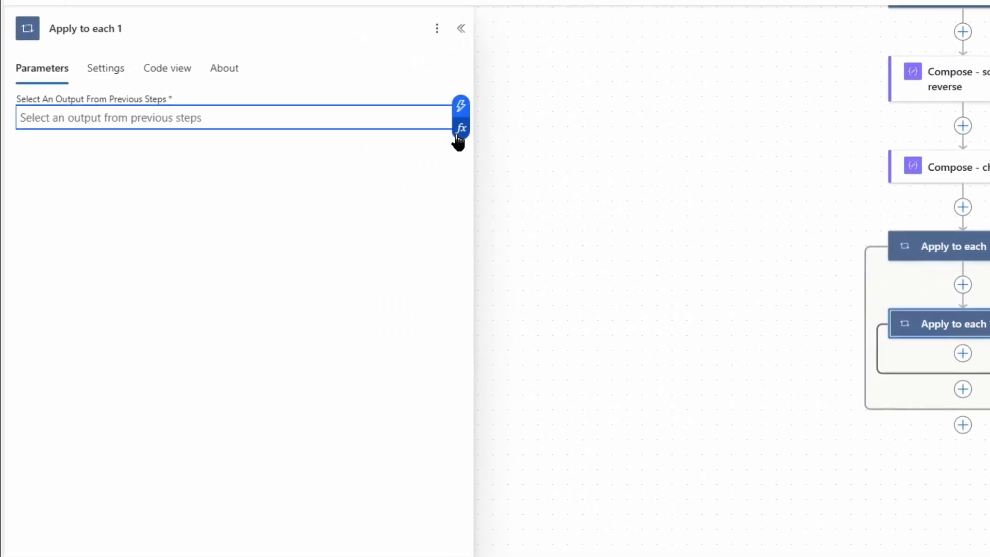
pyautogui.click(349, 162)
pyautogui.write('item()')
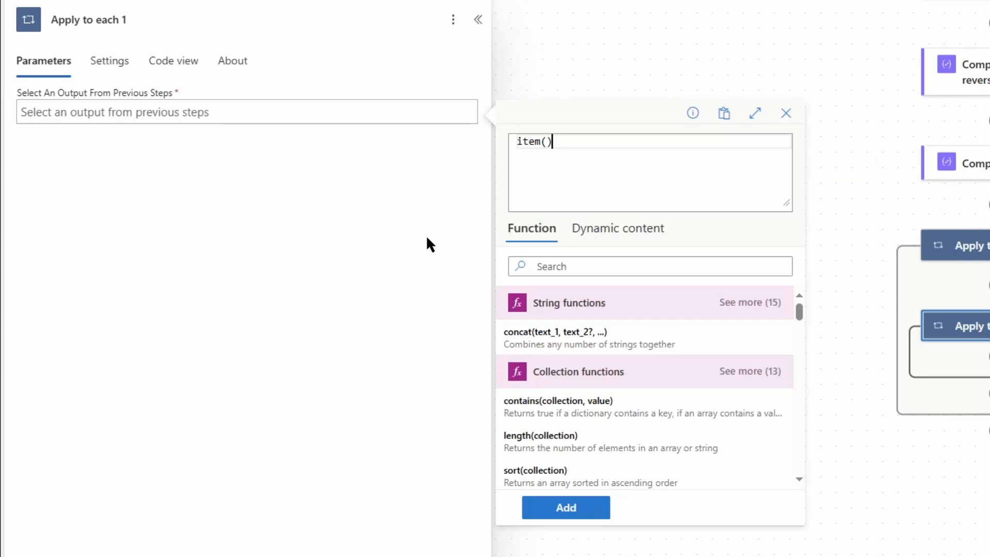
pyautogui.click(572, 508)
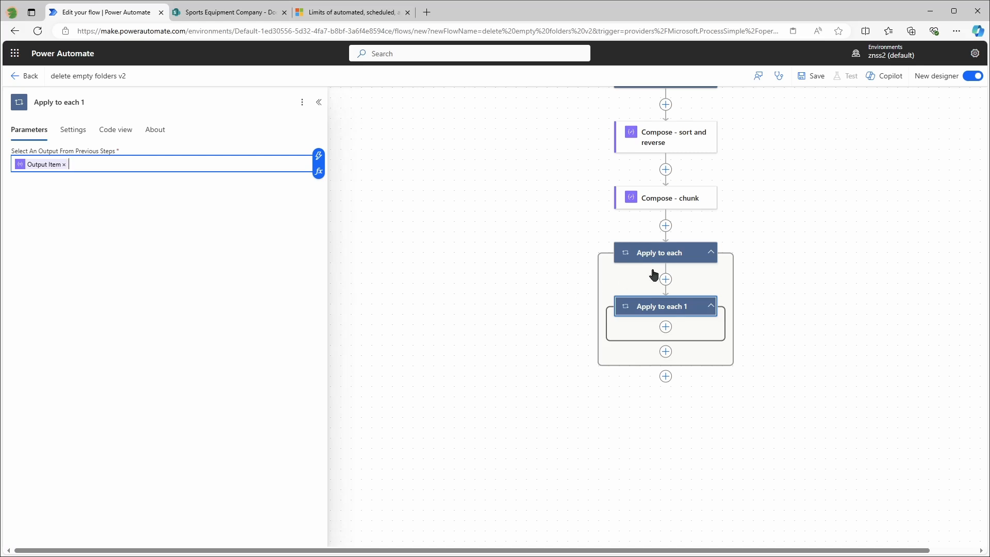
# - Add a SharePoint List folder action inside Apply to each 1 and choose Sports Equipment Company as its Site Address
pyautogui.click(661, 308)
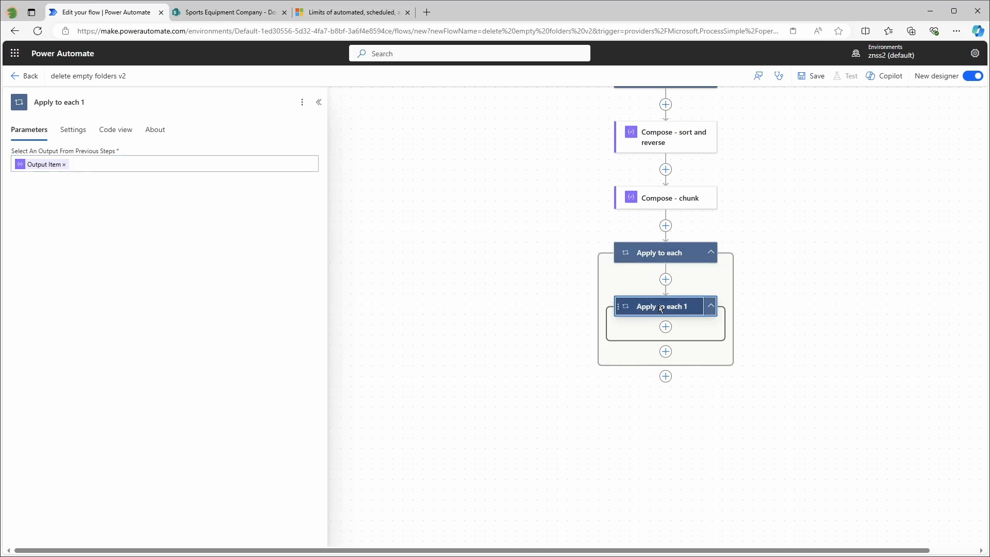
pyautogui.scroll(-1, 665, 307)
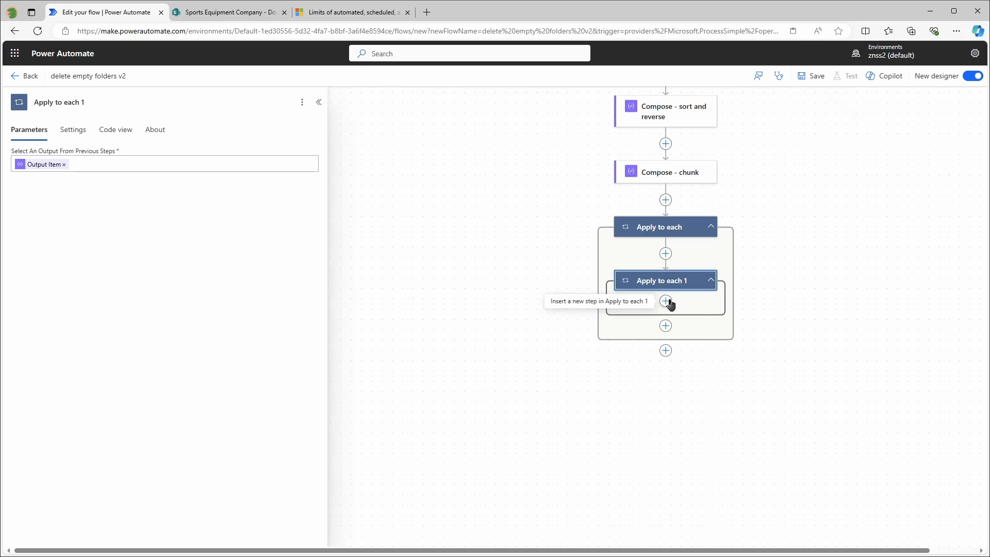
pyautogui.click(669, 303)
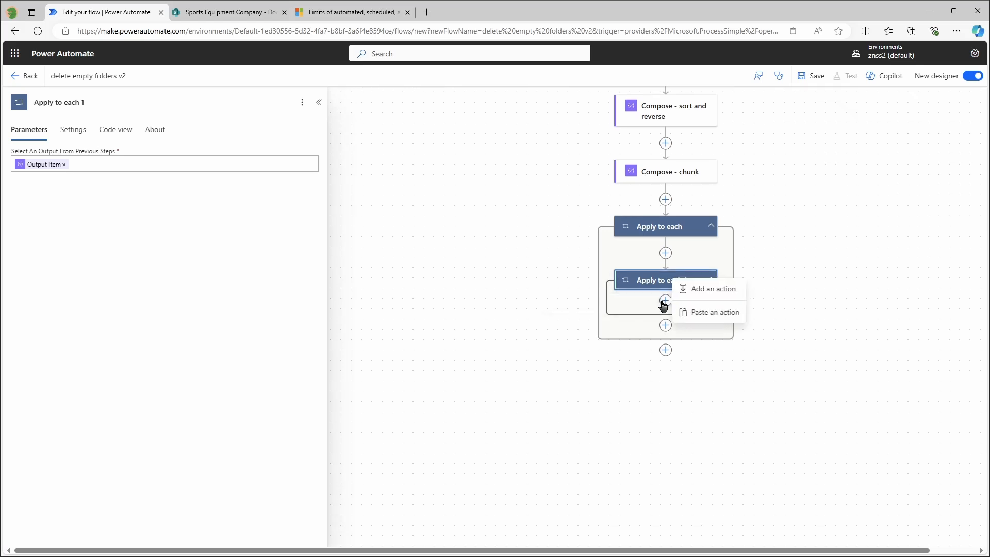
pyautogui.click(714, 289)
pyautogui.write('list folder')
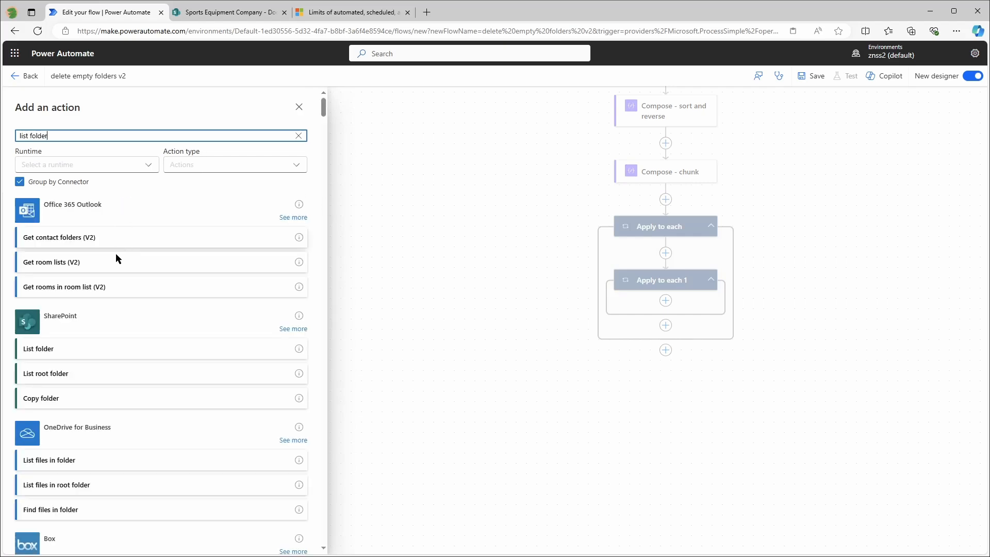
pyautogui.click(72, 348)
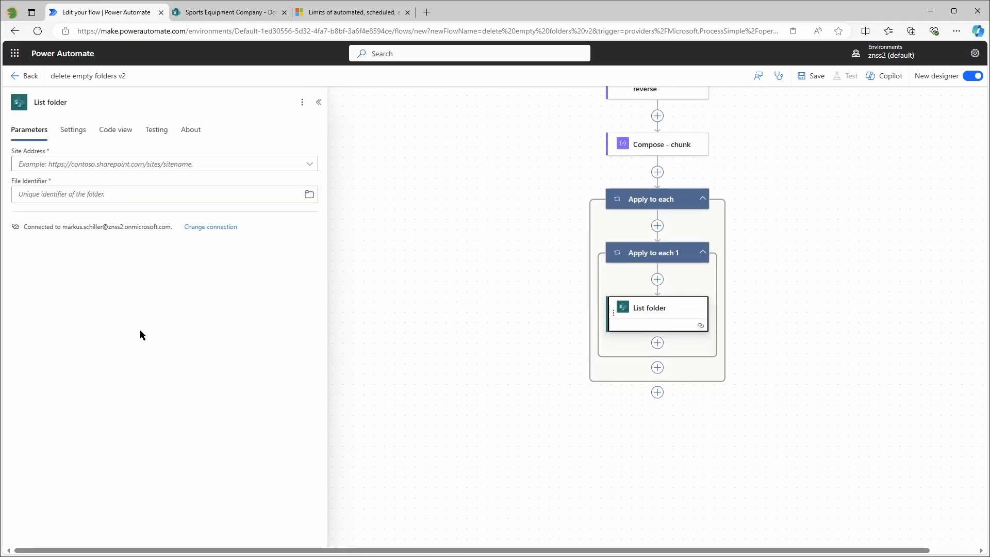
pyautogui.click(310, 164)
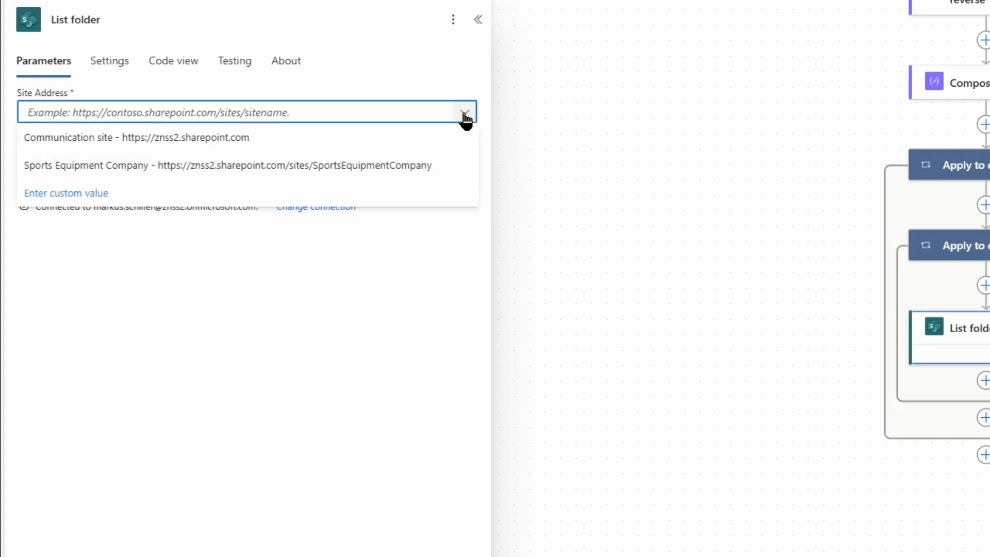
pyautogui.click(283, 166)
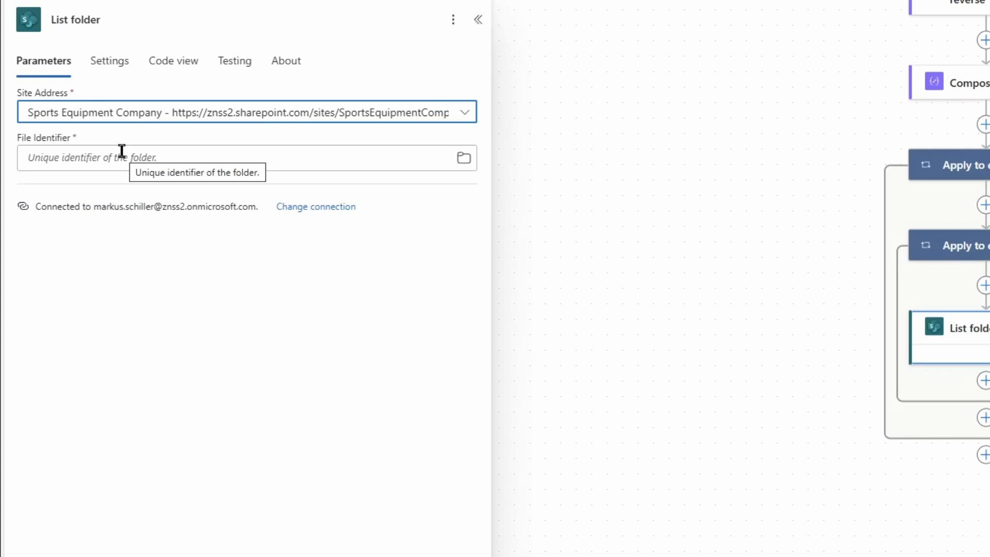
# - Set the File Identifier of List folder to the expression item()?['identifier']
pyautogui.click(122, 150)
pyautogui.click(11, 175)
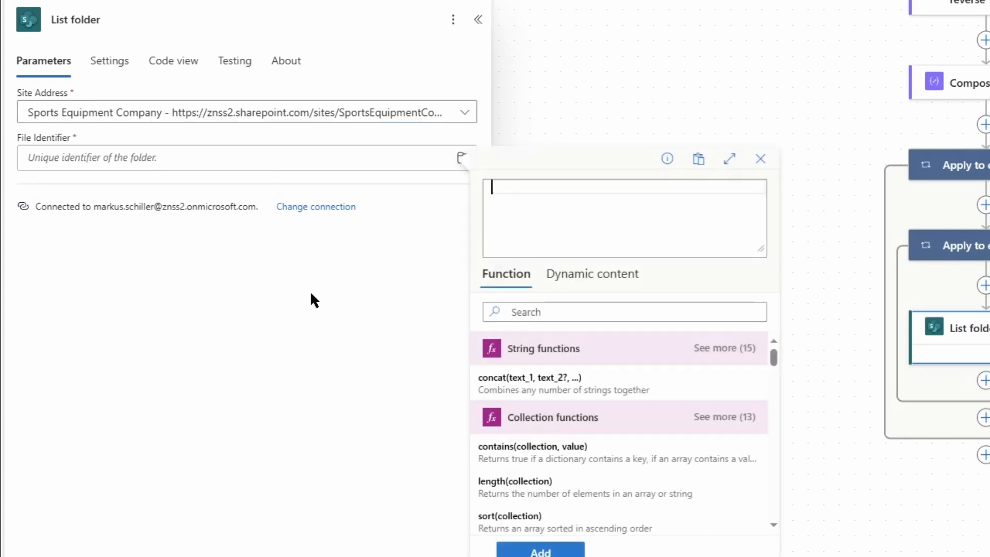
pyautogui.write('item')
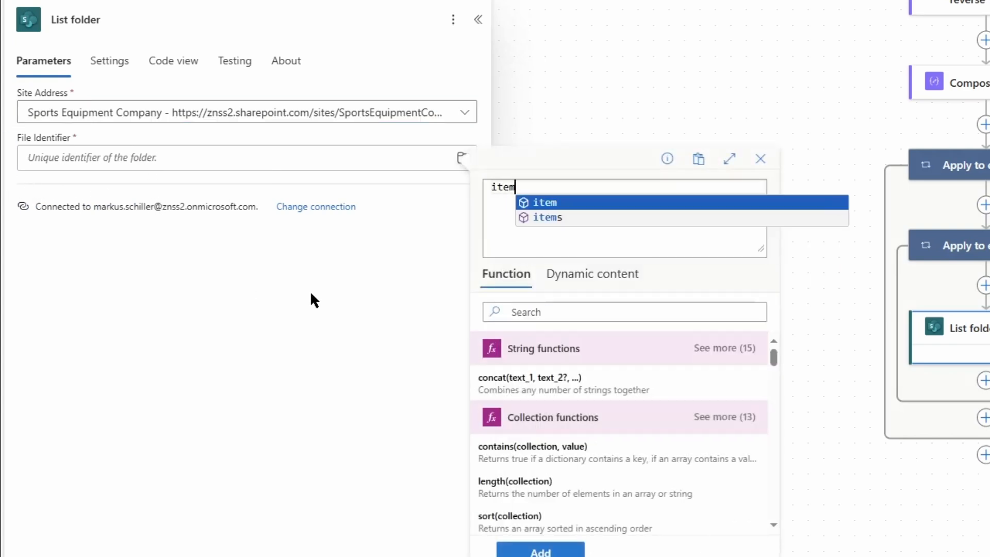
pyautogui.press('Return')
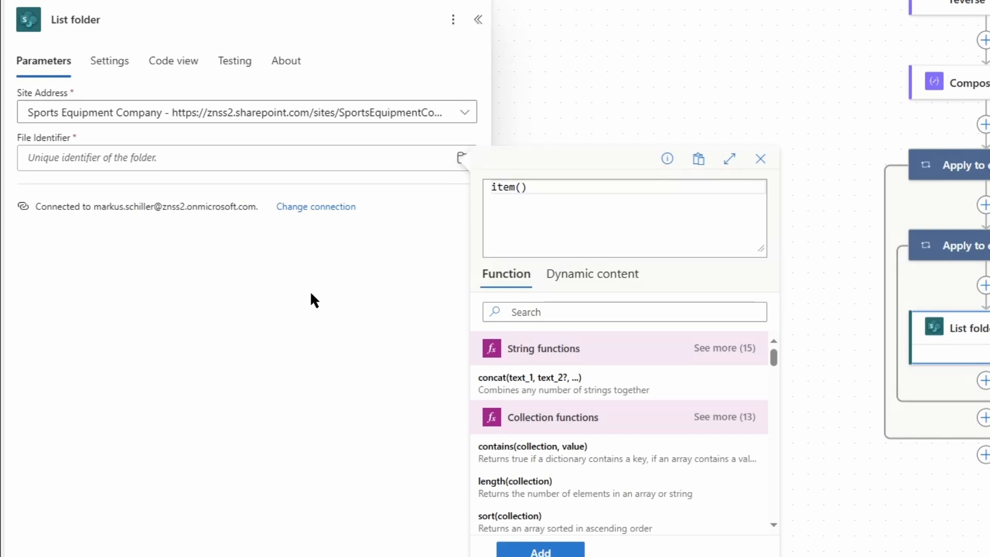
pyautogui.write('?')
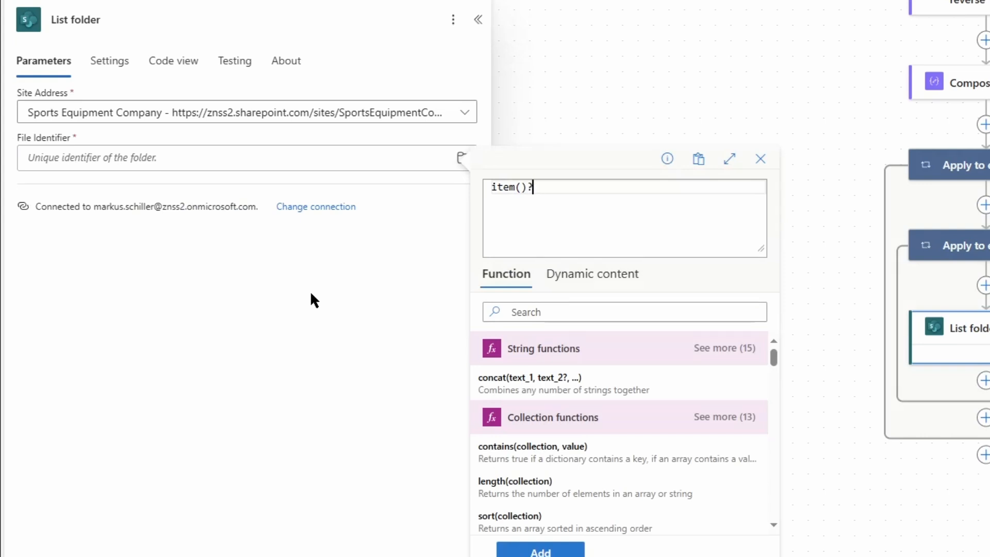
pyautogui.write("['identifier")
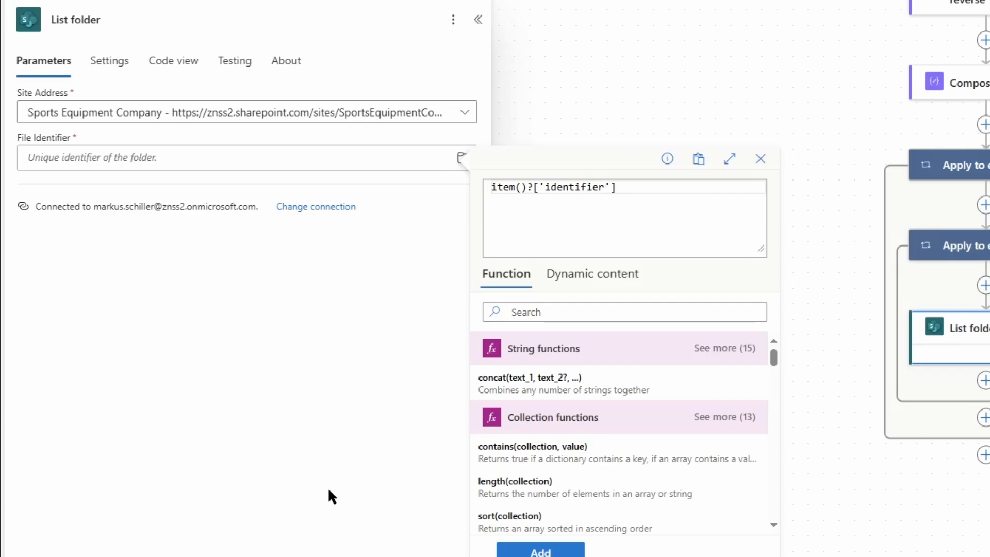
pyautogui.click(541, 550)
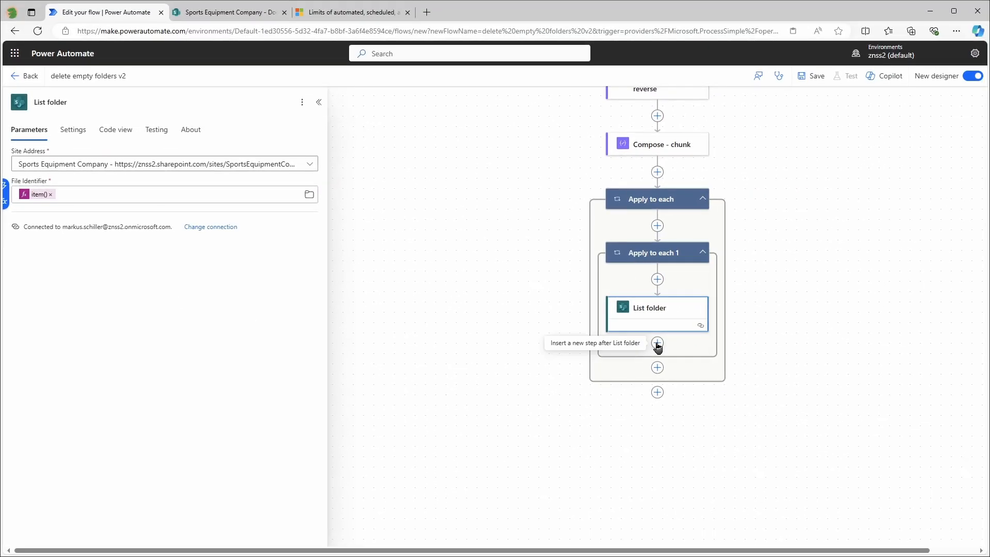
# - Add a Condition control after List folder inside Apply to each 1
pyautogui.click(658, 342)
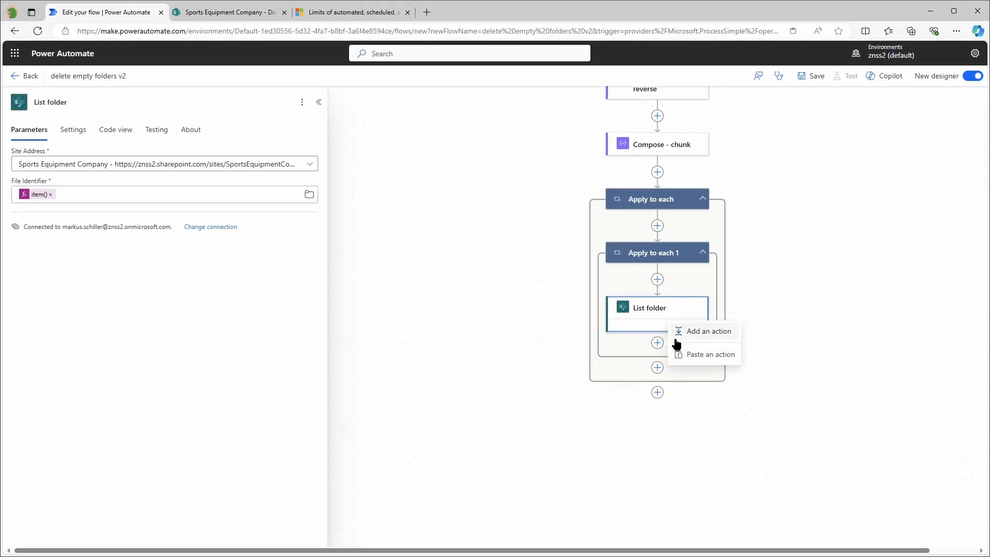
pyautogui.click(680, 330)
pyautogui.write('condition')
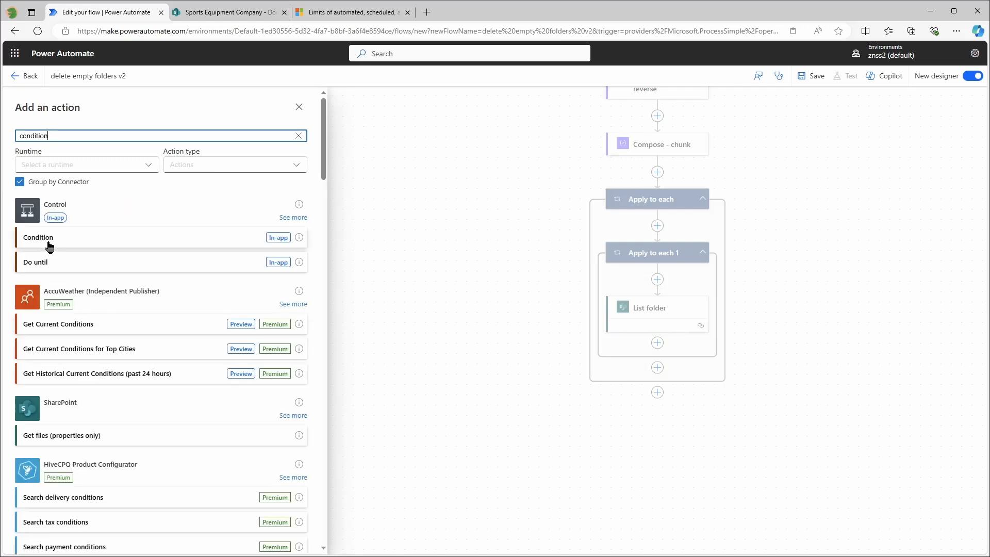
pyautogui.click(49, 243)
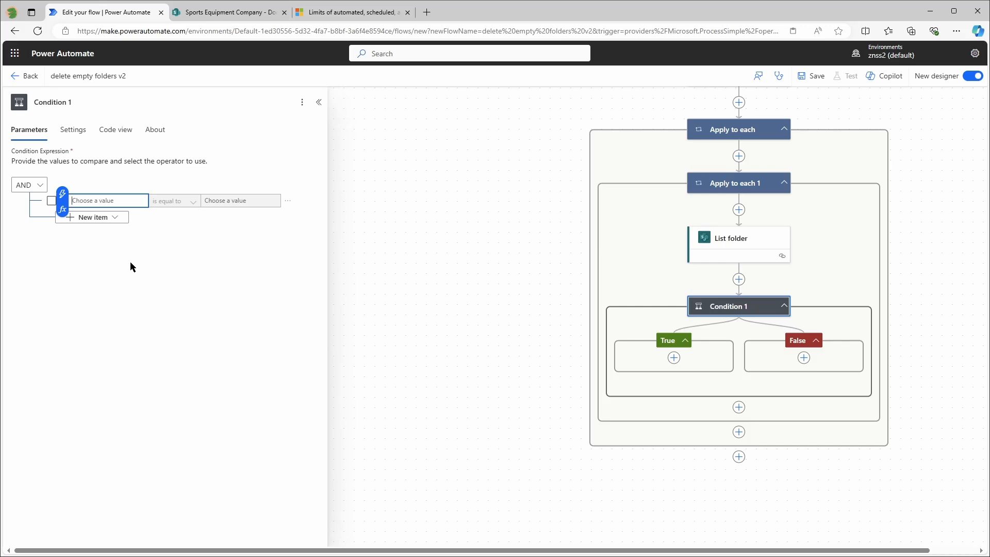
# - Set the first value of Condition 1 to an empty() expression containing the Body of List folder
pyautogui.click(62, 209)
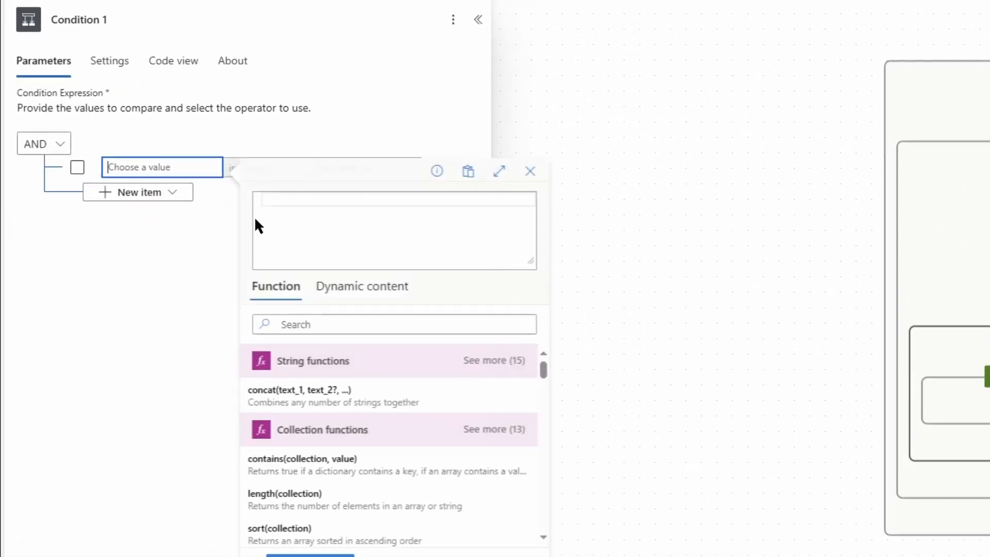
pyautogui.click(261, 225)
pyautogui.write('empt')
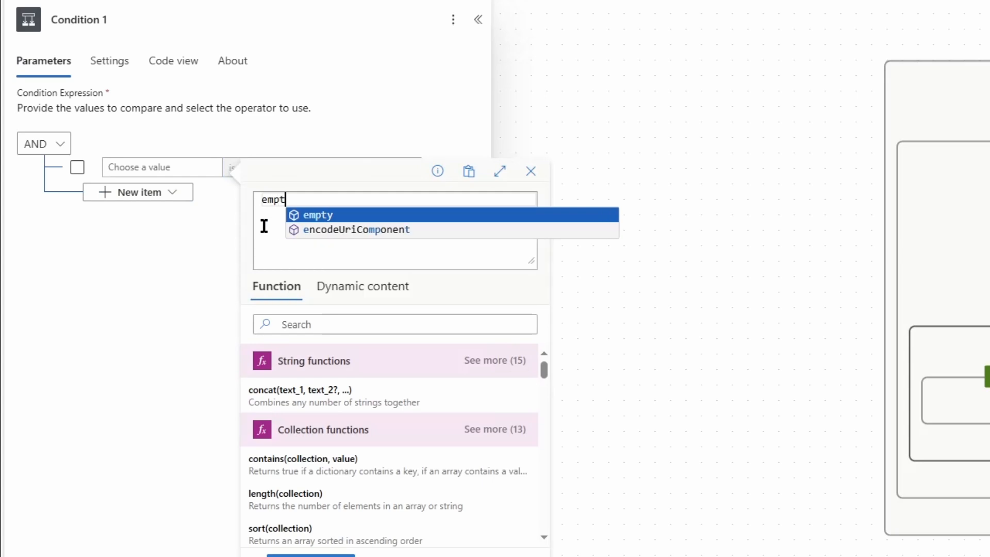
pyautogui.write('y()')
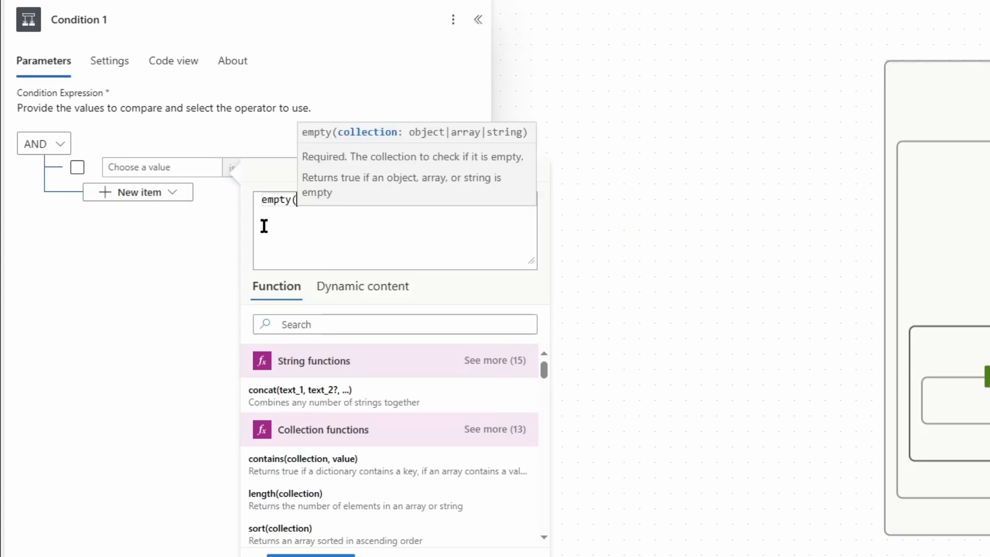
pyautogui.click(362, 286)
pyautogui.click(495, 422)
pyautogui.scroll(-5, 429, 454)
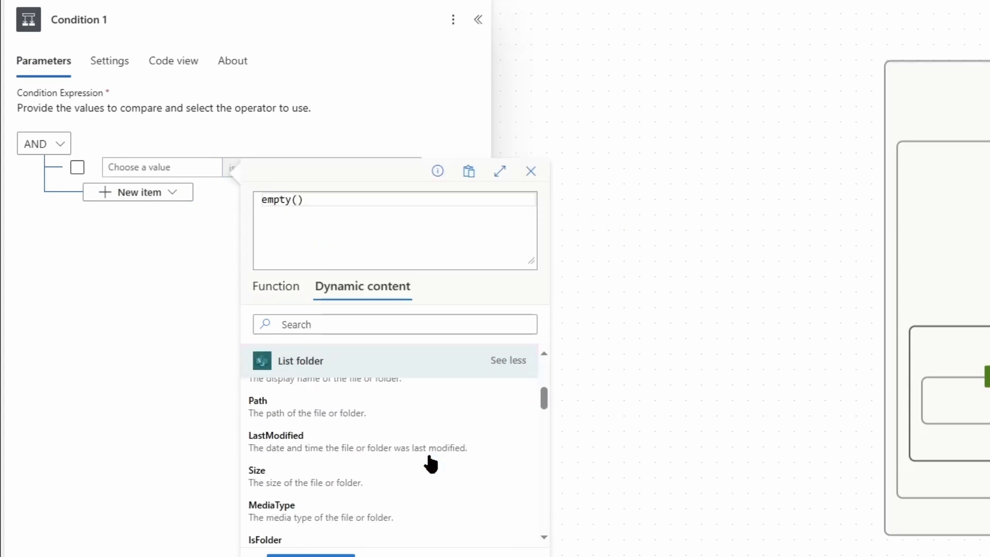
pyautogui.scroll(-3, 428, 452)
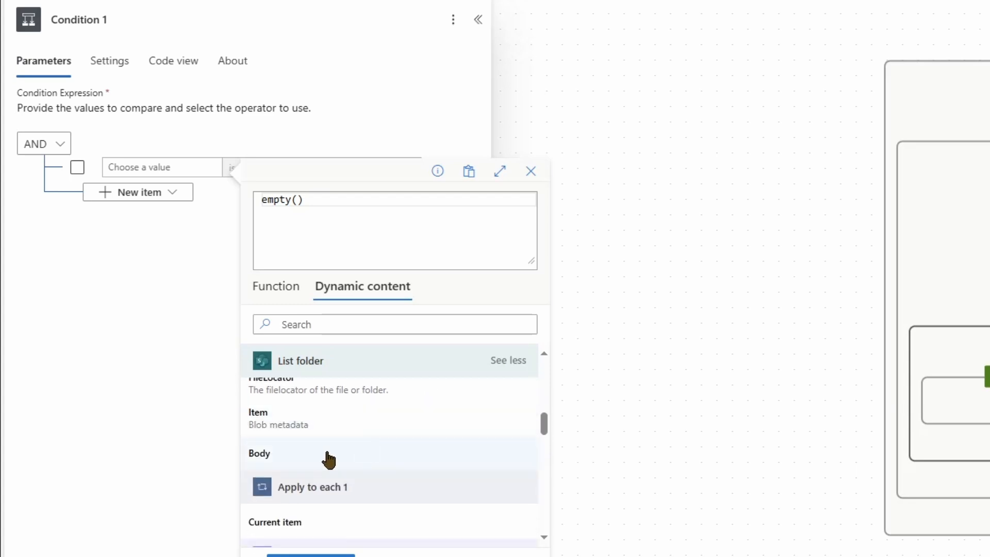
pyautogui.click(328, 459)
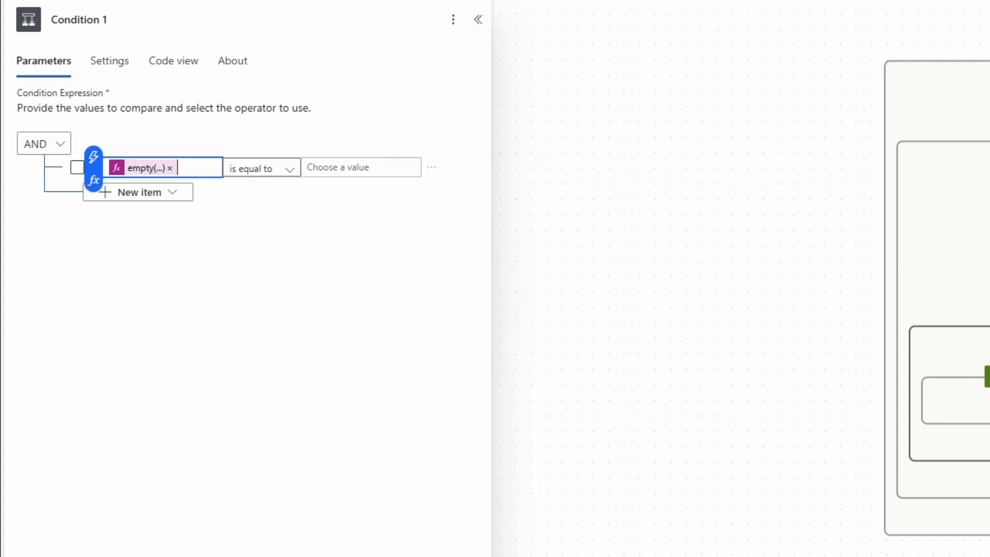
pyautogui.click(311, 554)
# - Set the comparison value of Condition 1 to the expression true
pyautogui.click(365, 166)
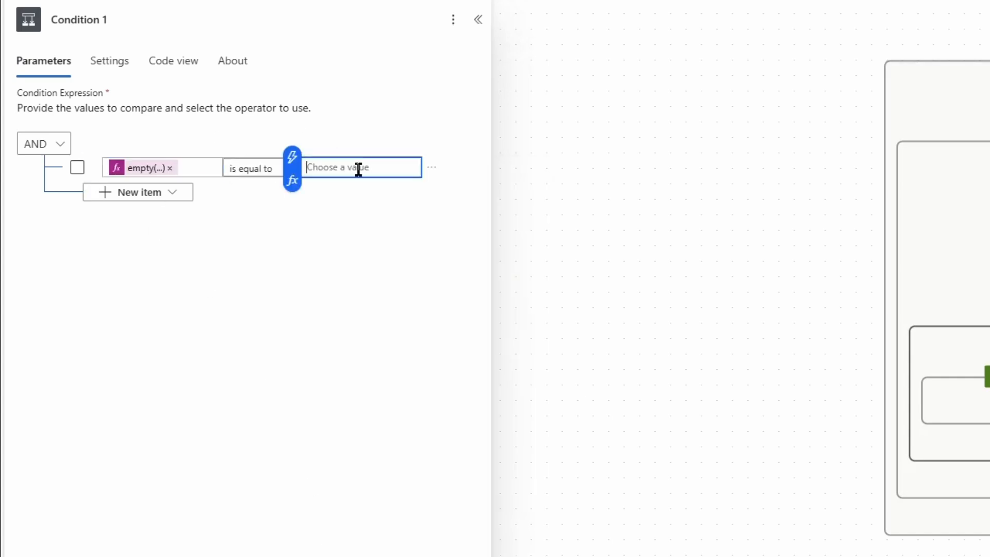
pyautogui.click(292, 181)
pyautogui.write('true')
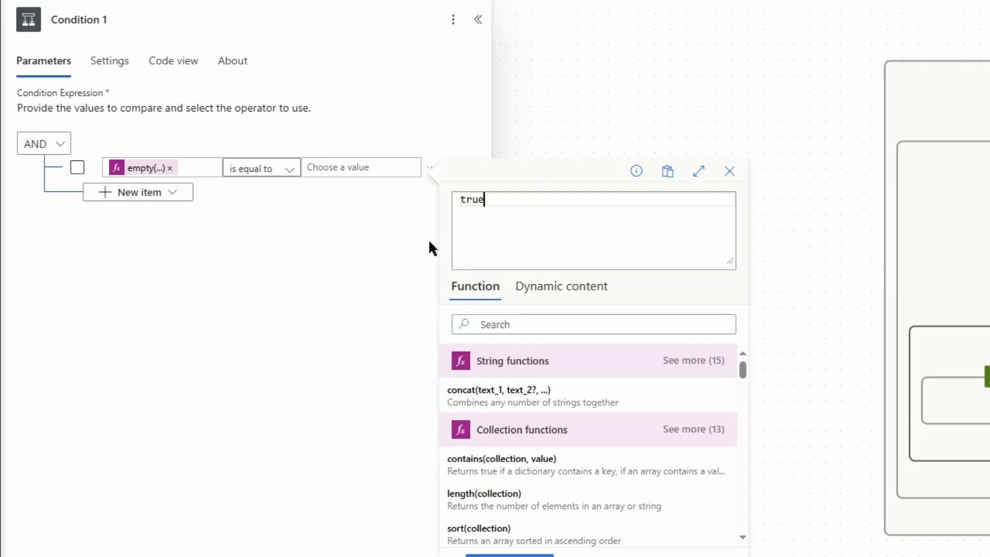
pyautogui.press('Return')
pyautogui.press('BackSpace')
pyautogui.click(510, 552)
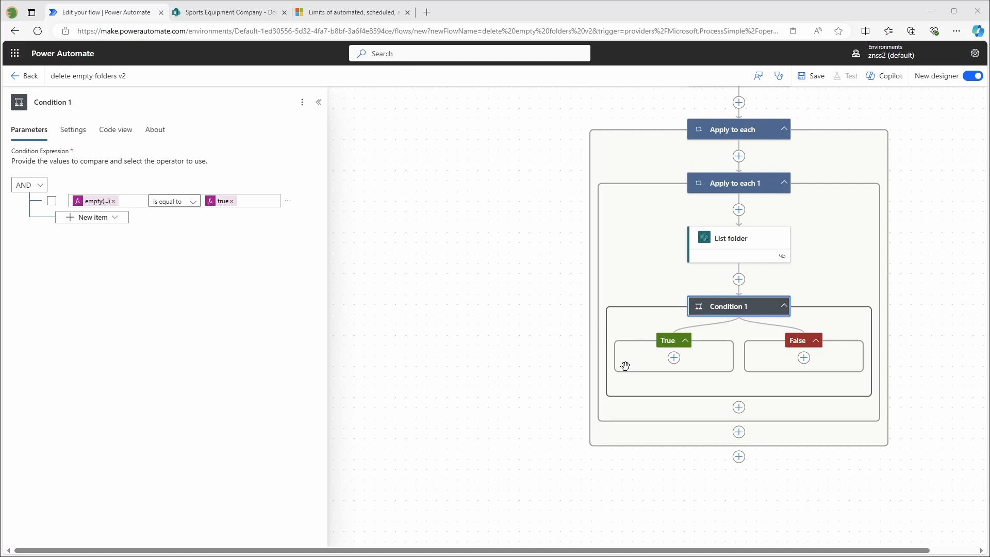
# - Add a SharePoint Delete item action to the True branch of Condition 1
pyautogui.click(674, 359)
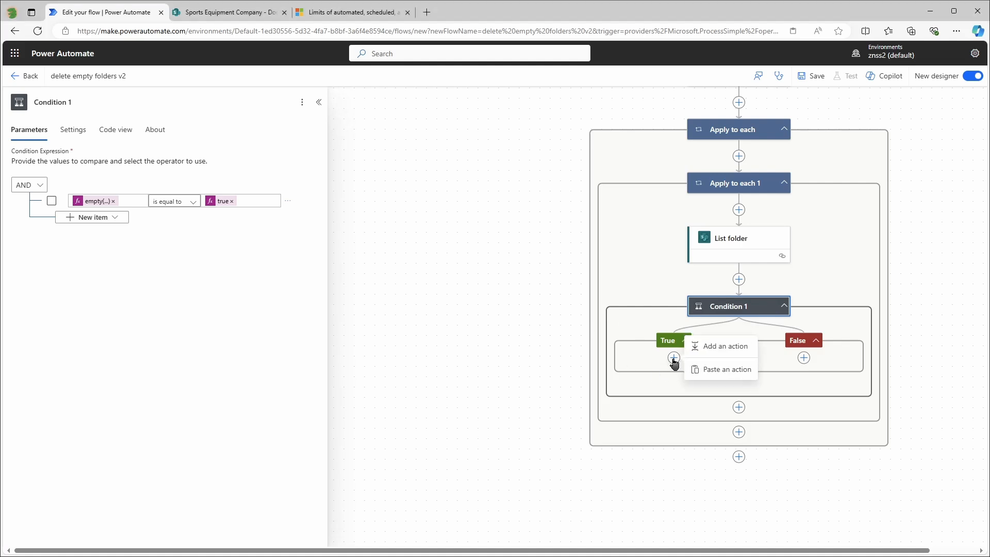
pyautogui.click(704, 346)
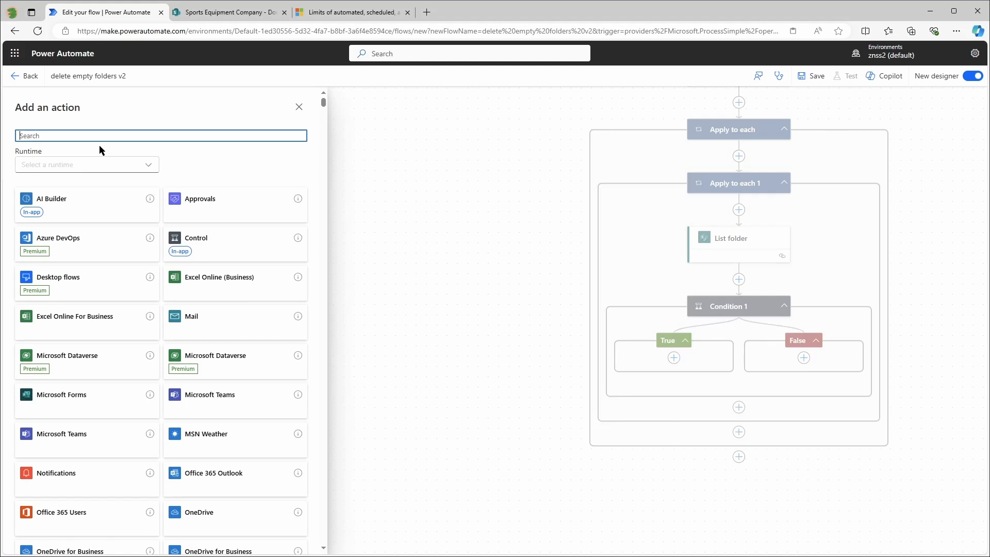
pyautogui.write('delte ite')
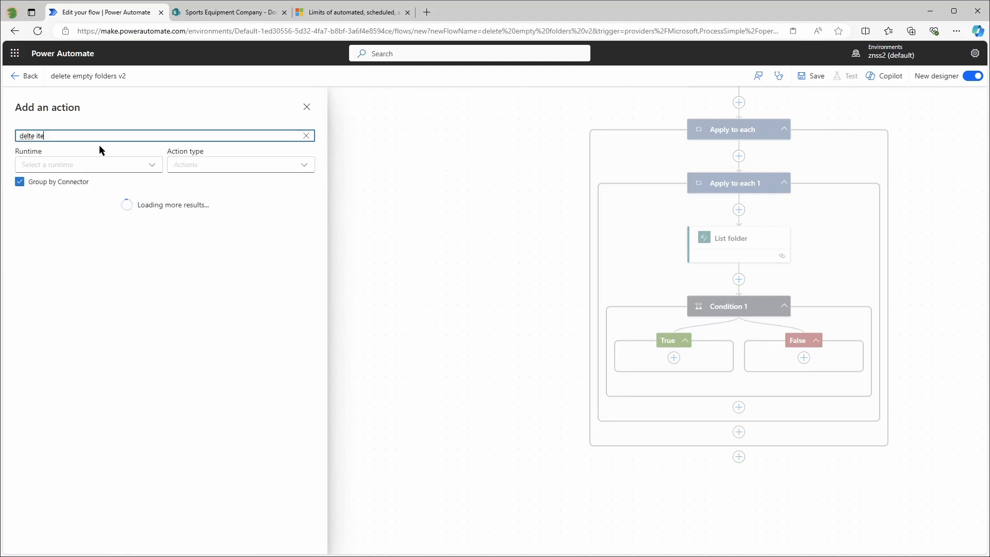
pyautogui.press('BackSpace')
pyautogui.press('BackSpace')
pyautogui.press('BackSpace')
pyautogui.press('BackSpace')
pyautogui.press('BackSpace')
pyautogui.press('BackSpace')
pyautogui.write('ete item')
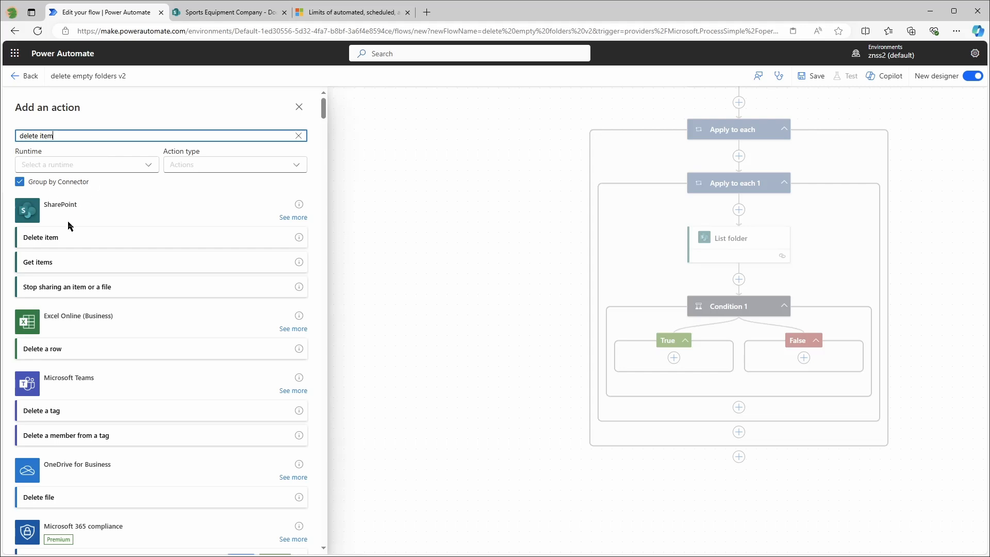
pyautogui.click(69, 237)
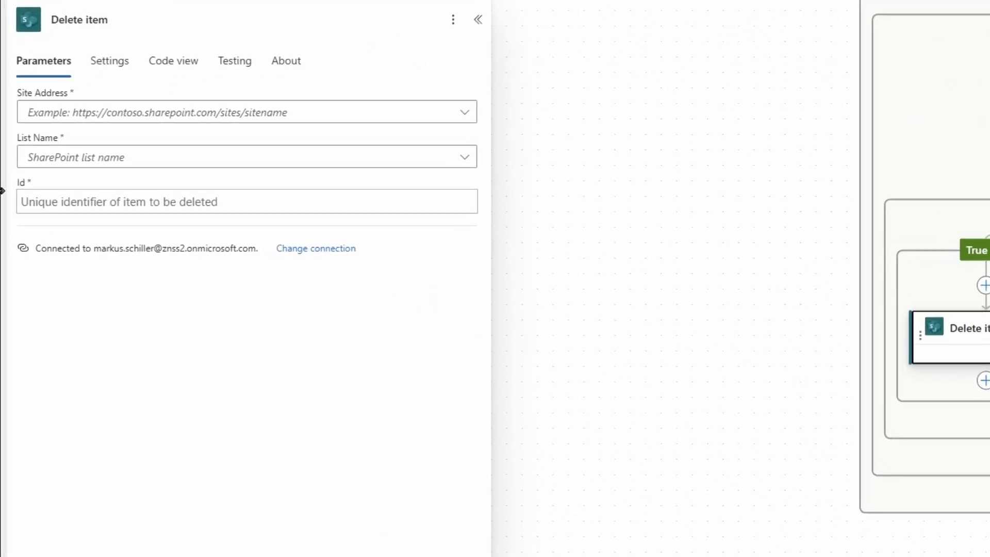
# - Choose Sports Equipment Company as the Site Address of Delete item and enter Documents as a custom List Name
pyautogui.click(397, 118)
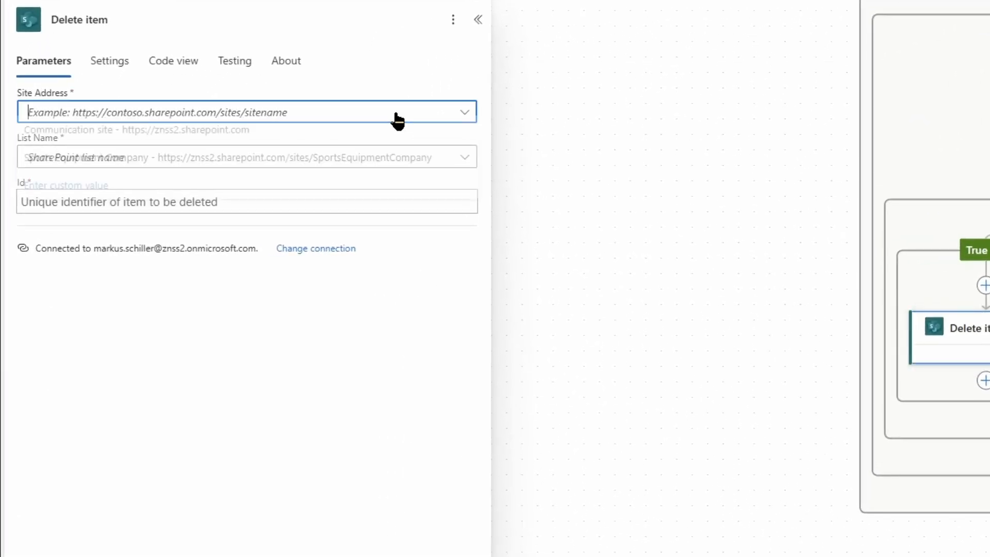
pyautogui.click(199, 166)
pyautogui.click(198, 165)
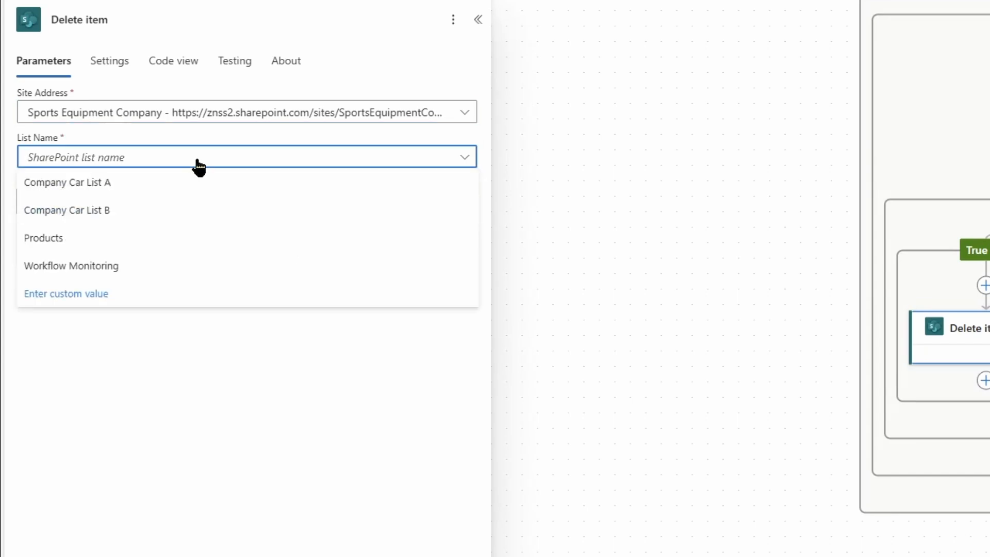
pyautogui.click(66, 297)
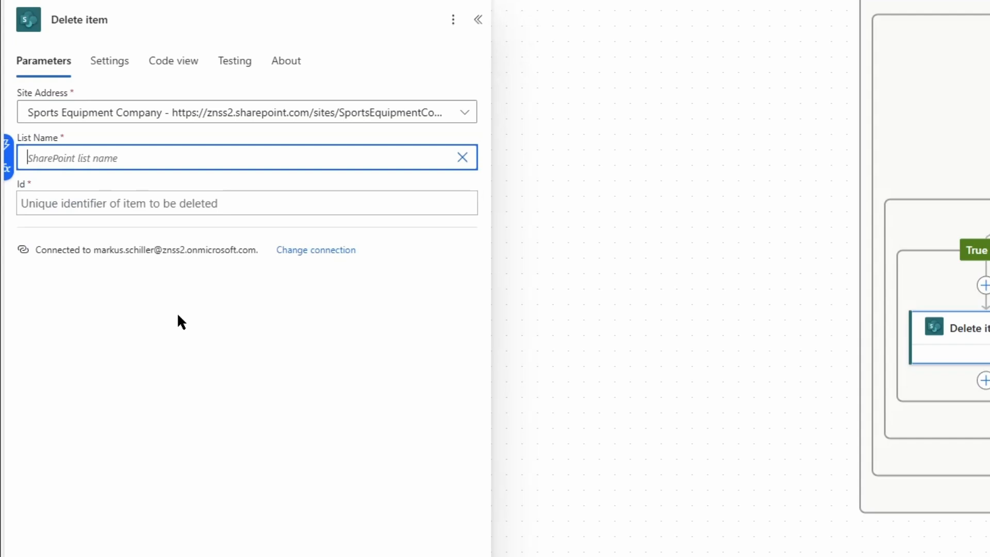
pyautogui.write('Docu')
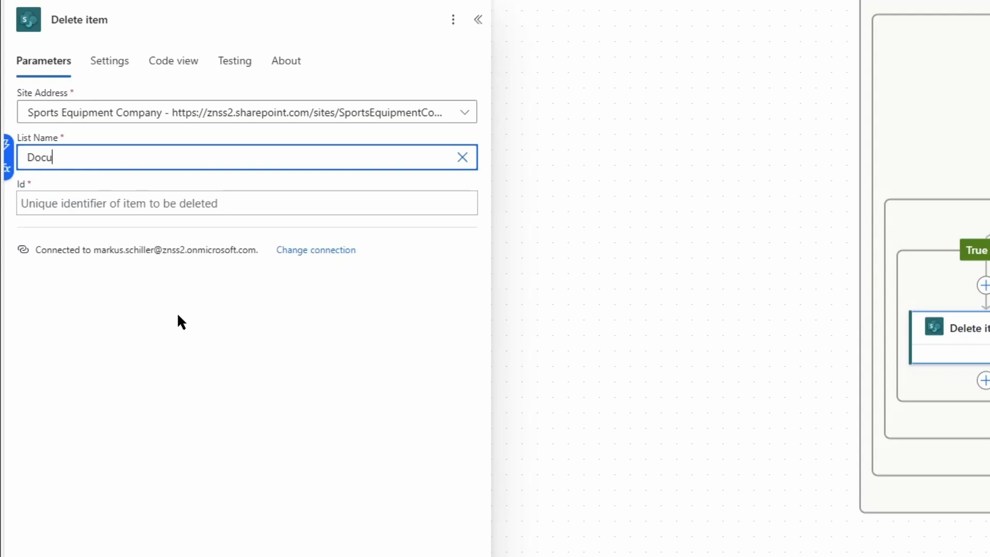
pyautogui.write('ments')
pyautogui.press('Tab')
# - Set the Id of Delete item to the expression item()?['id']
pyautogui.click(98, 206)
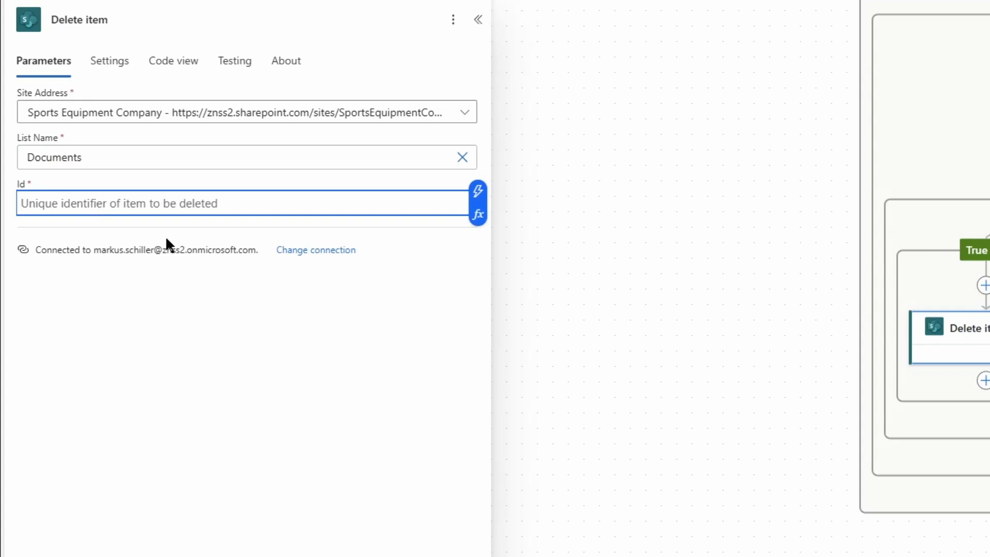
pyautogui.click(478, 215)
pyautogui.write('item()')
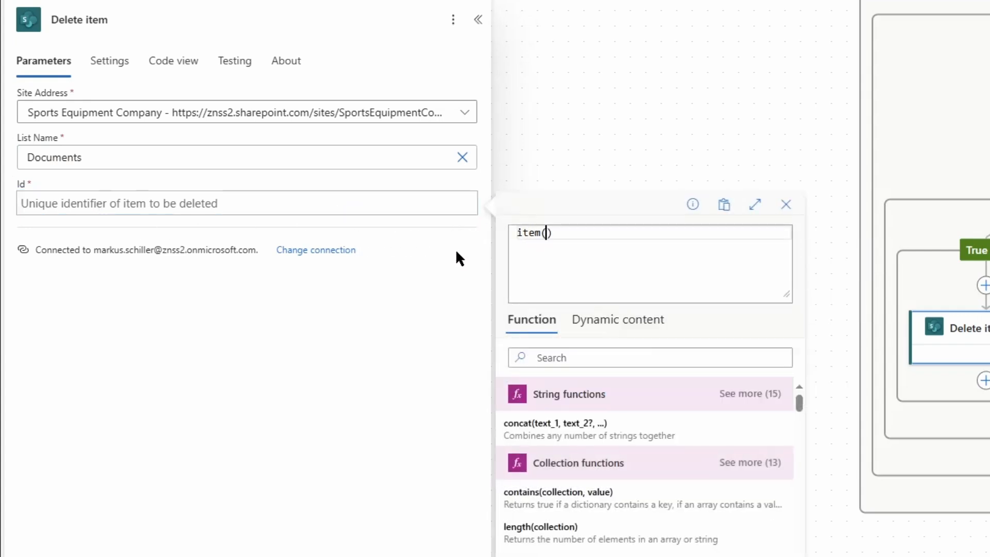
pyautogui.write("?['ID")
pyautogui.press('BackSpace')
pyautogui.press('BackSpace')
pyautogui.write('id')
pyautogui.click(361, 534)
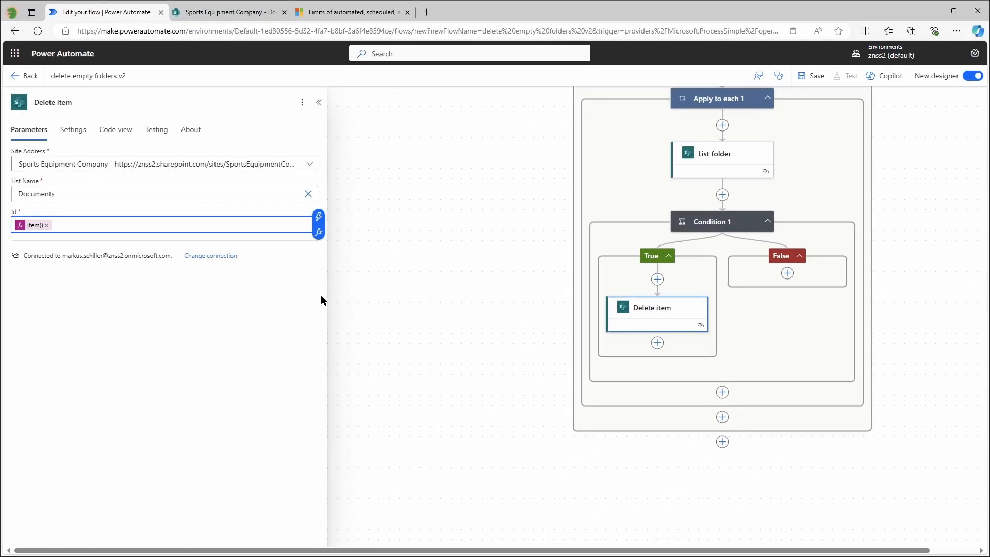
# - Save the flow and start a test run of delete empty folders v2
pyautogui.click(531, 295)
pyautogui.scroll(2, 446, 356)
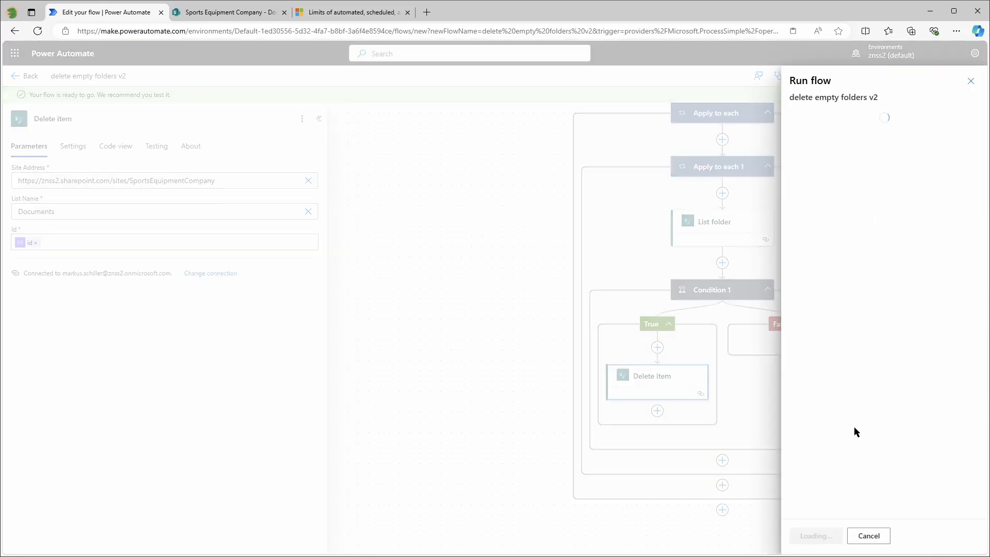
pyautogui.click(816, 536)
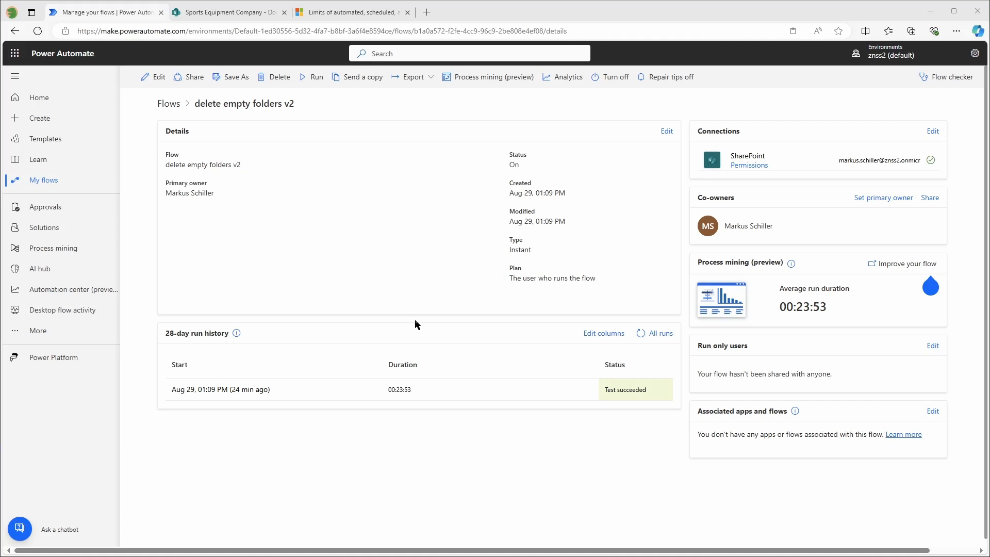
# - Switch to the SharePoint Documents library, refresh it and examine the contents of Folder 02 and its subfolder
pyautogui.click(206, 14)
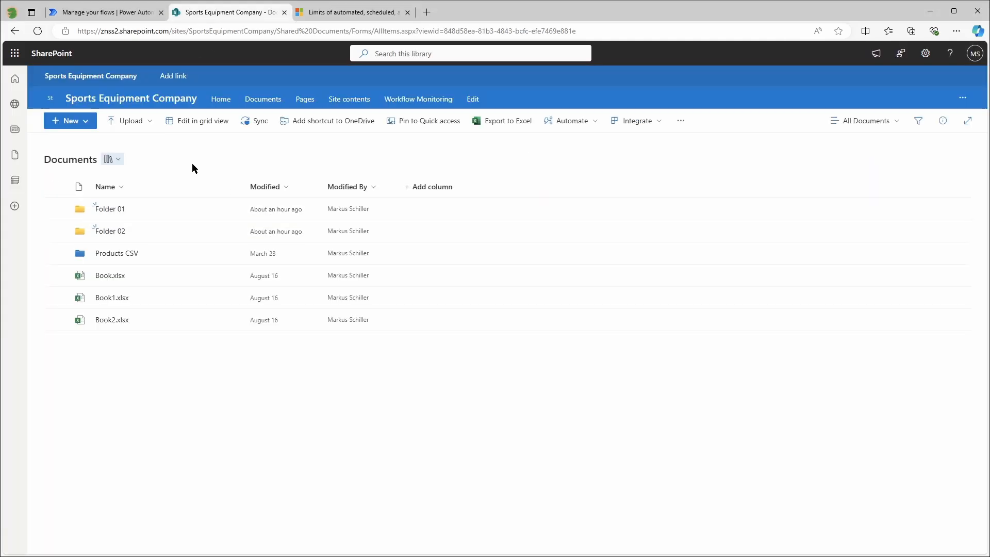
pyautogui.press('F5')
pyautogui.click(105, 231)
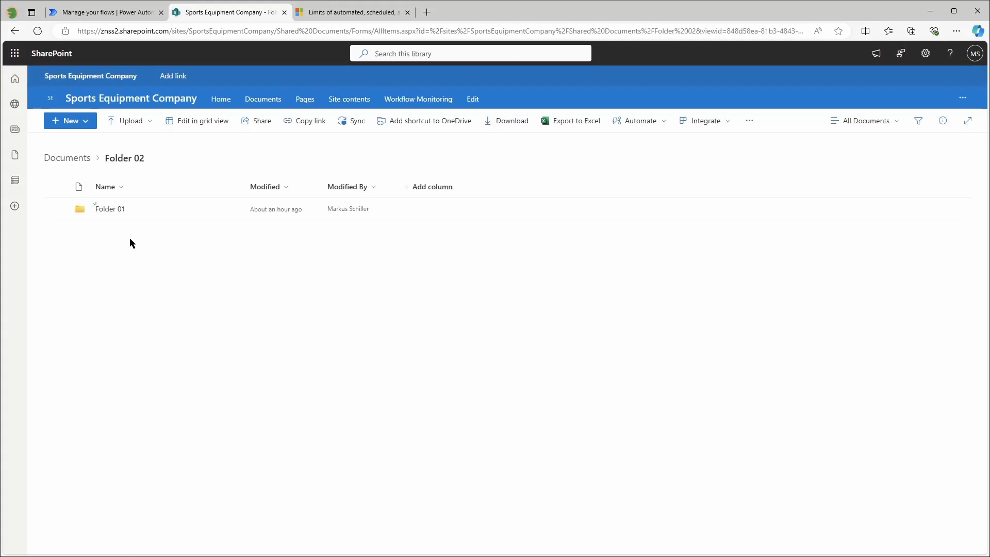
pyautogui.click(106, 210)
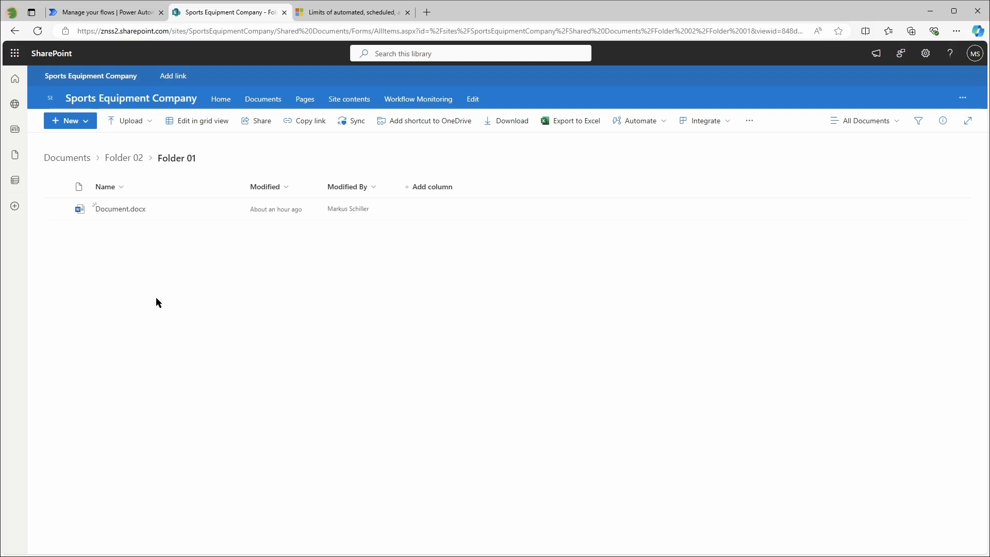
pyautogui.click(82, 158)
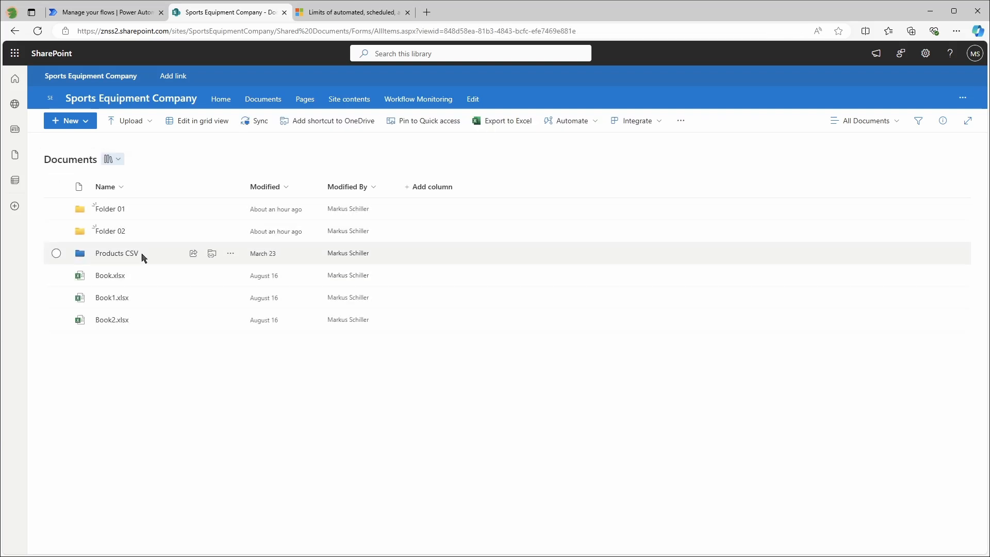
# - Examine the nested subfolders of Folder 01 in the Documents library and return to the flow's details page in Power Automate
pyautogui.click(115, 214)
pyautogui.click(113, 213)
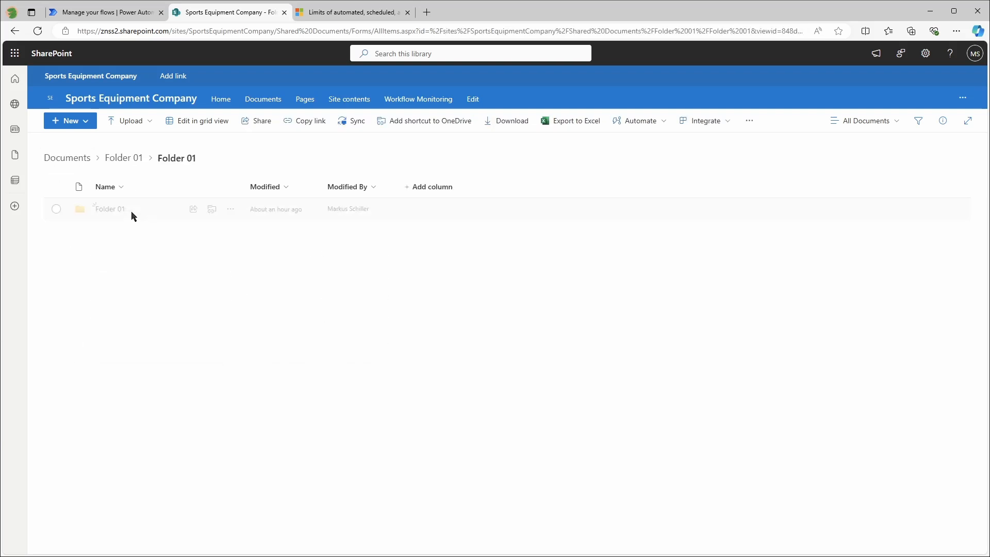
pyautogui.click(111, 214)
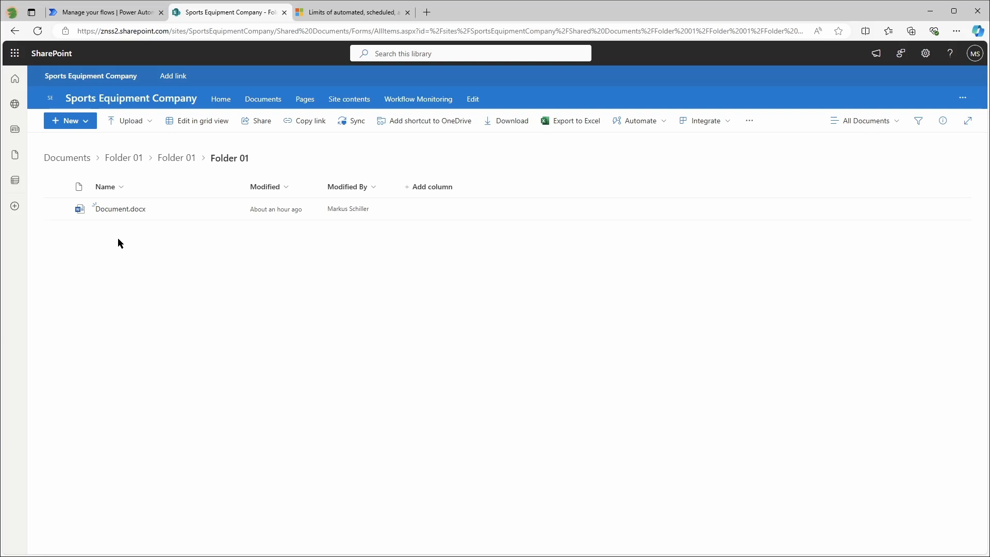
pyautogui.click(181, 161)
pyautogui.click(128, 159)
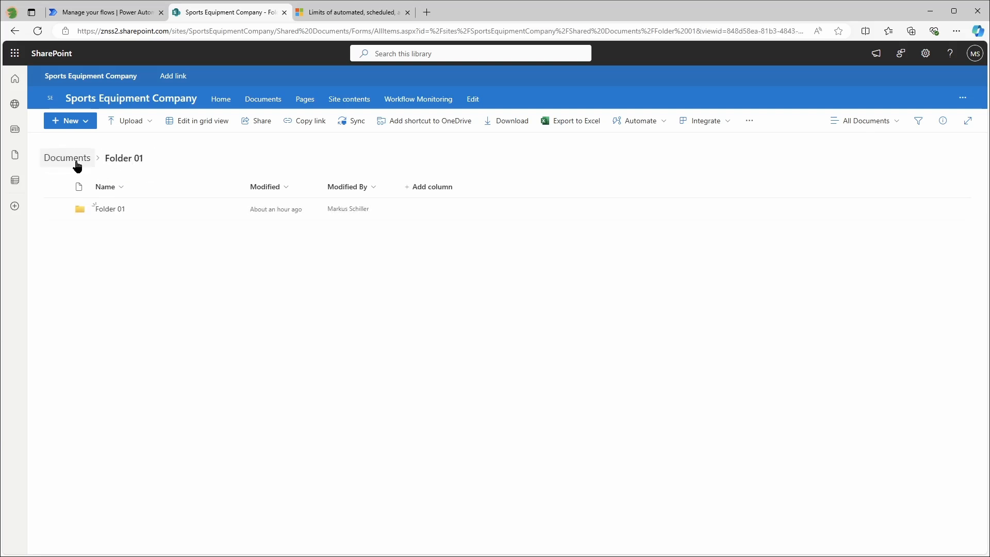
pyautogui.click(72, 159)
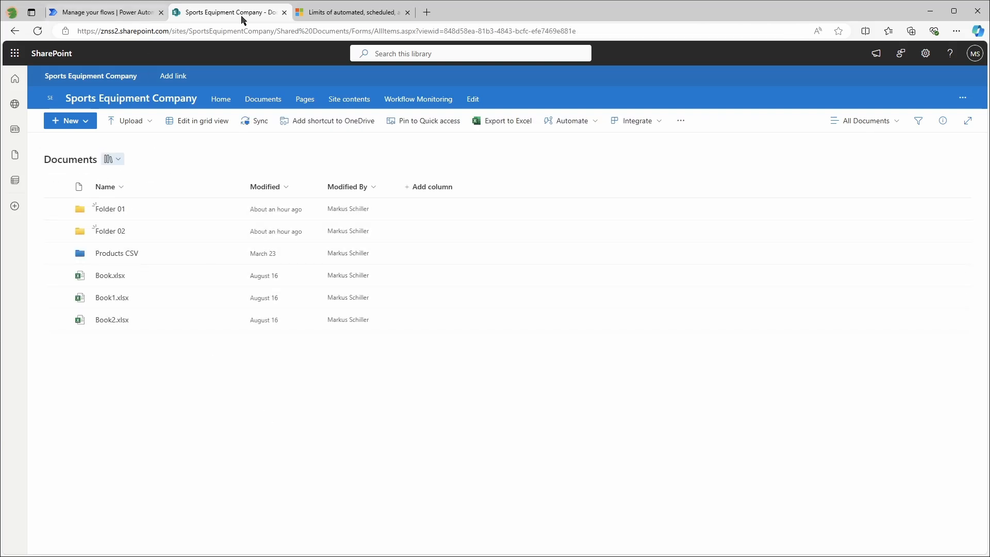
pyautogui.click(129, 15)
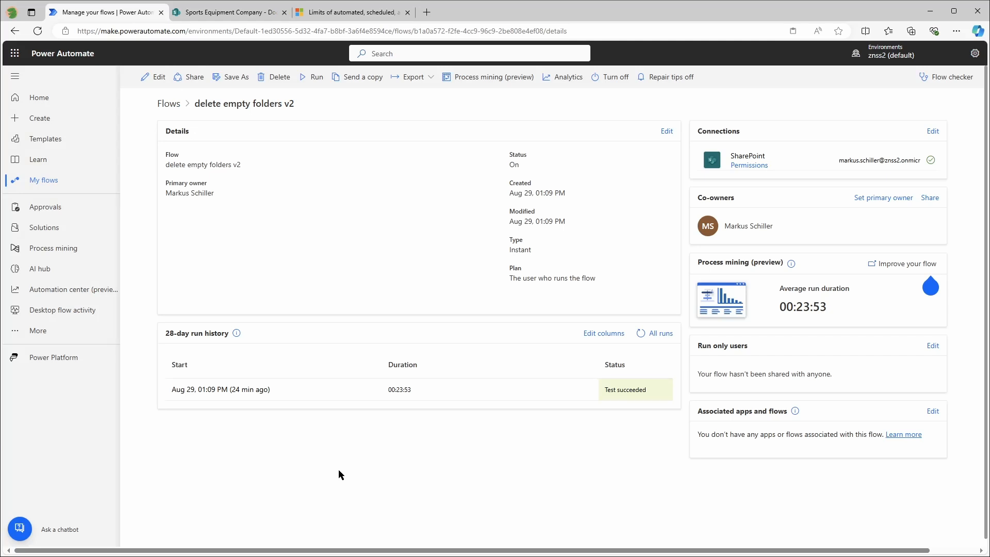